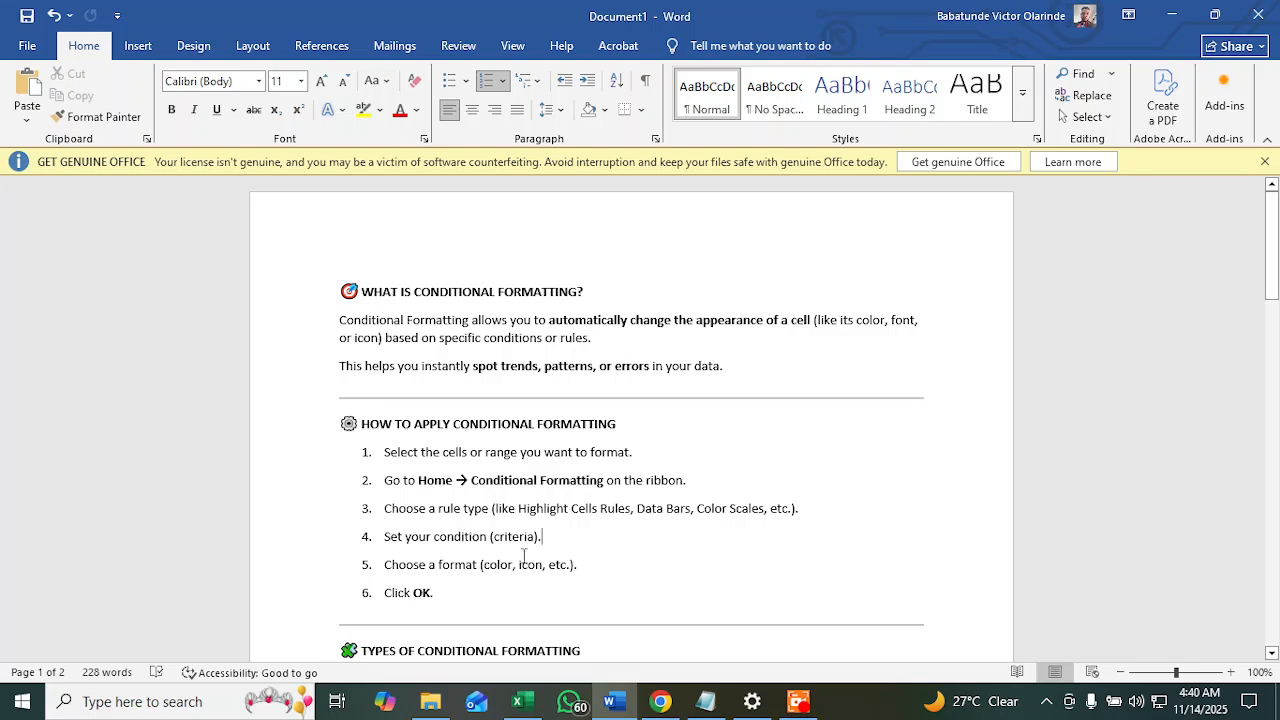
Step: Review the Word notes on applying conditional formatting and the table of conditional formatting types
{"action": "left_click", "coordinate": [520, 702]}
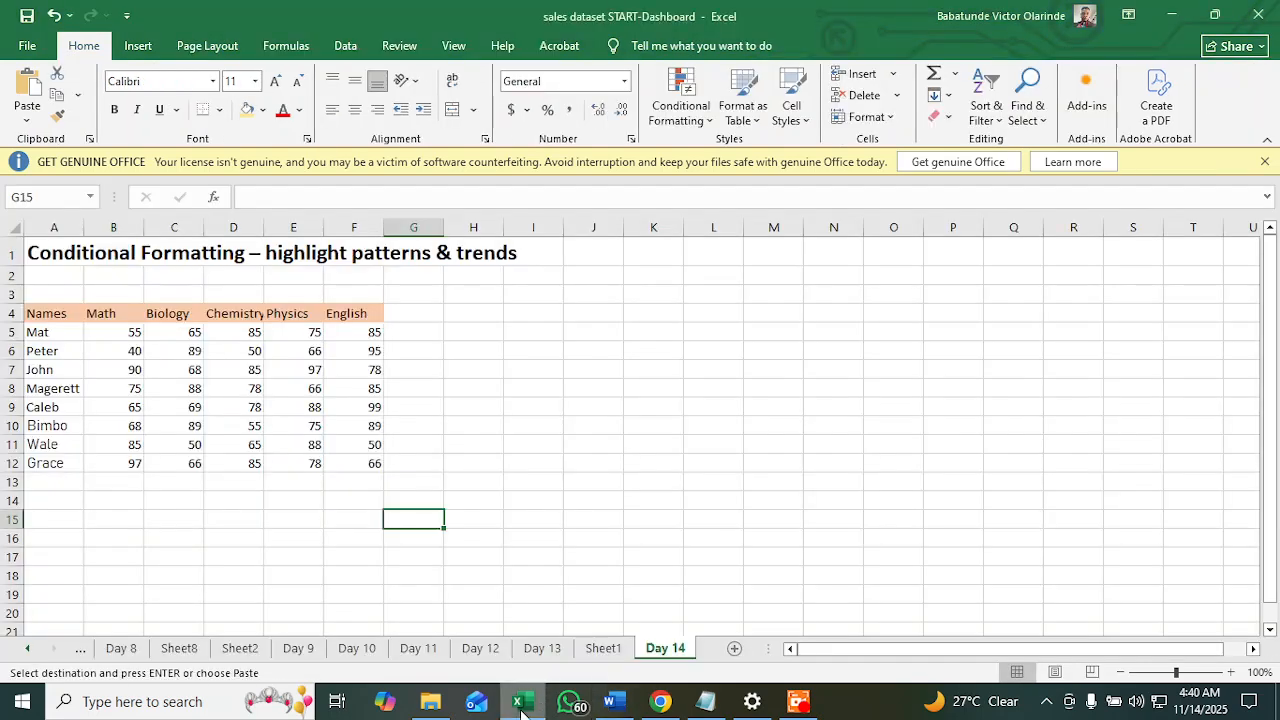
{"action": "left_click", "coordinate": [614, 702]}
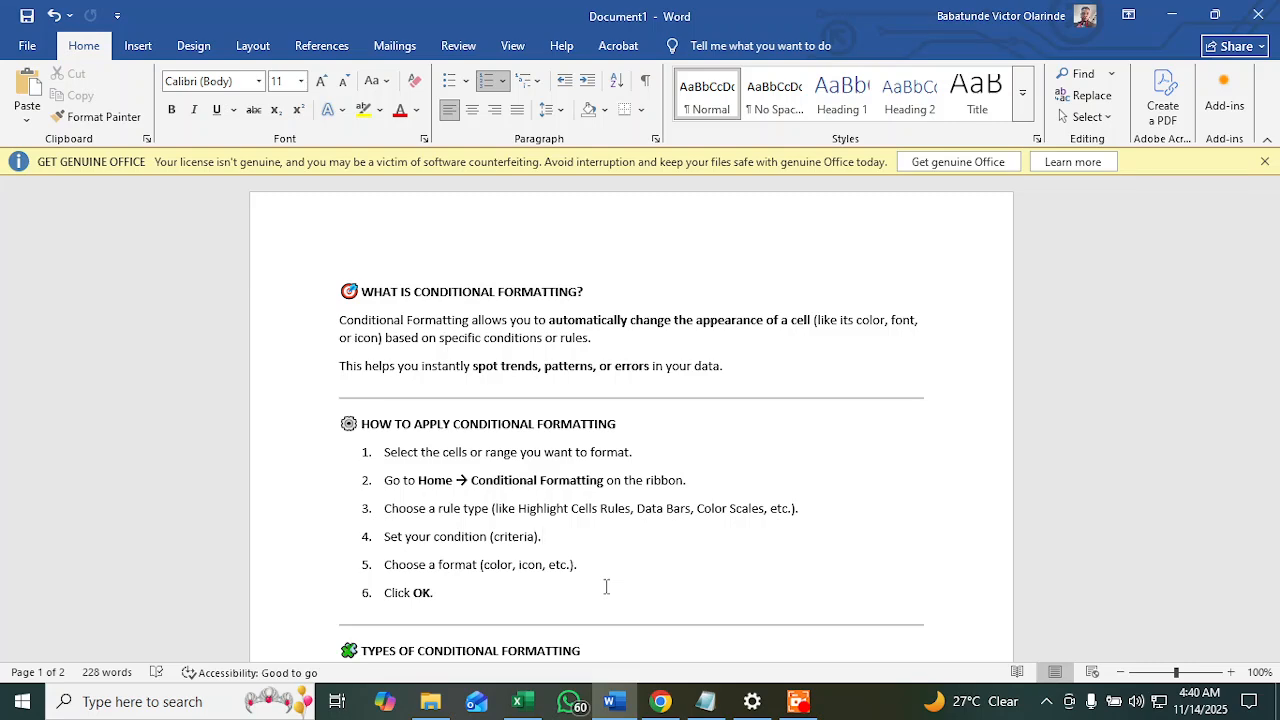
{"action": "scroll", "coordinate": [606, 587], "scroll_direction": "down", "scroll_amount": 1}
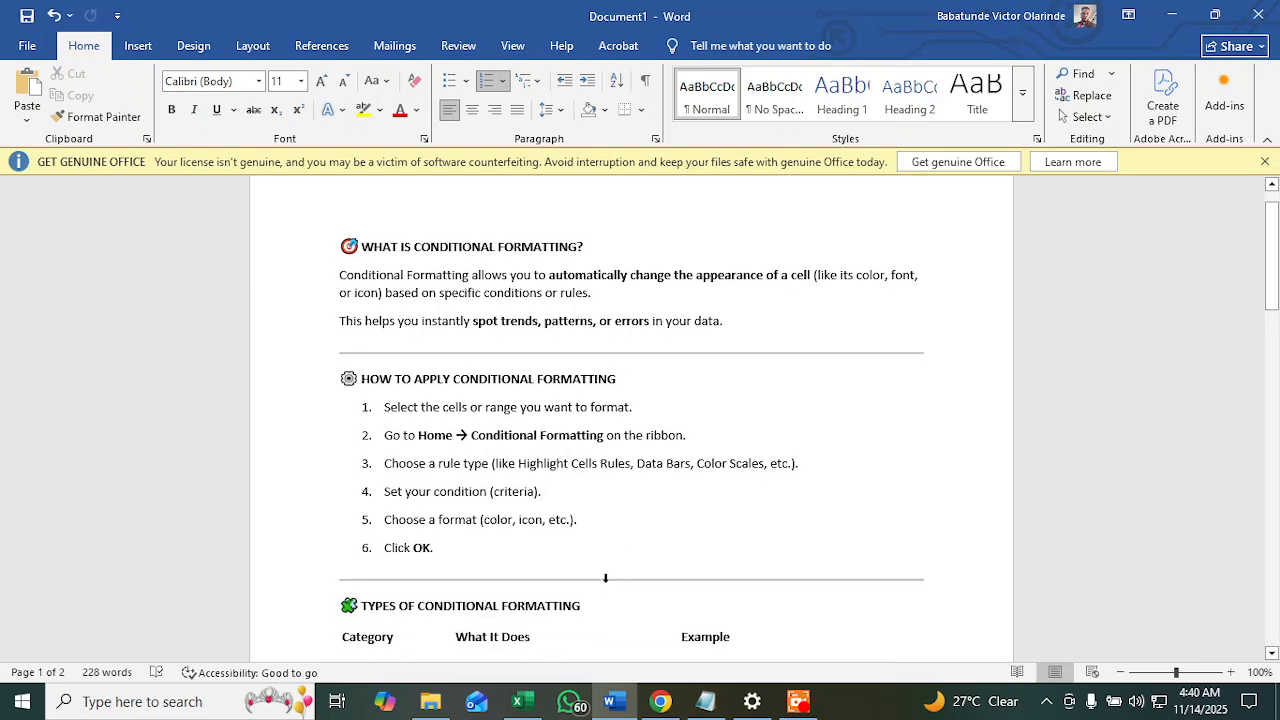
{"action": "scroll", "coordinate": [607, 585], "scroll_direction": "down", "scroll_amount": 6}
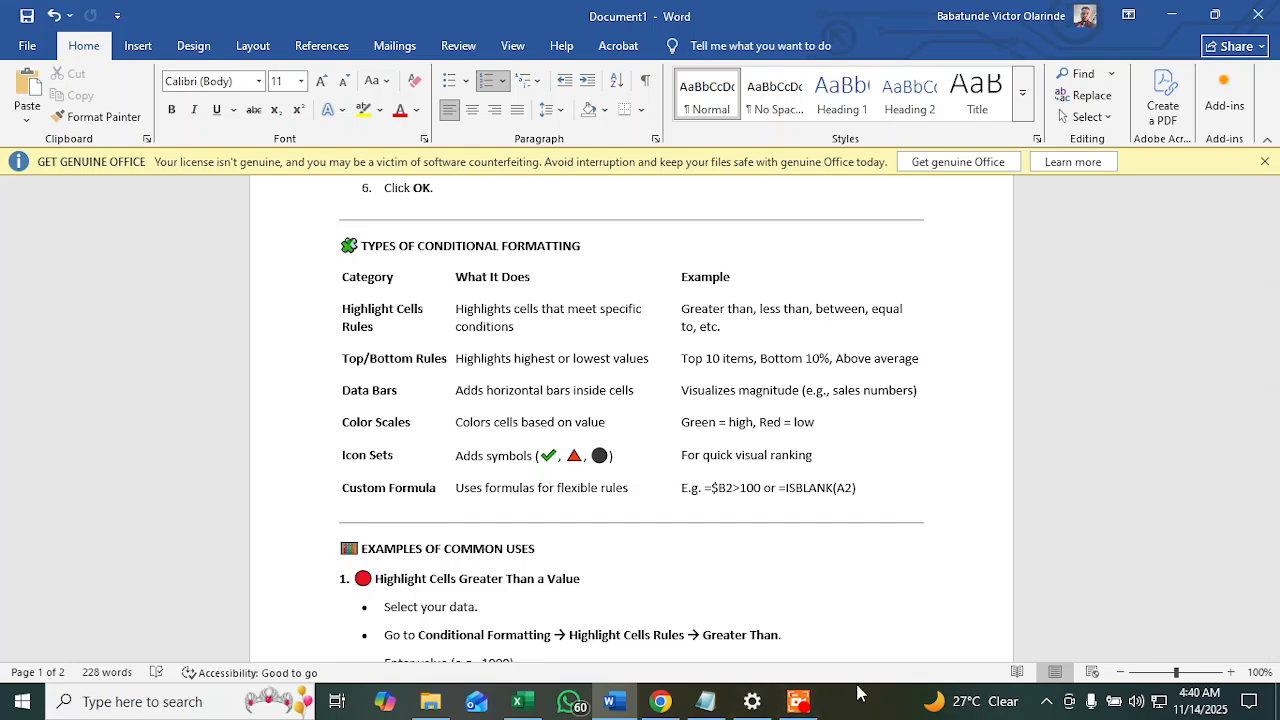
Step: Switch to Excel and set up a Less Than 55 highlight rule for the scores in B5:F12 of the Day 14 sheet
{"action": "left_click", "coordinate": [519, 701]}
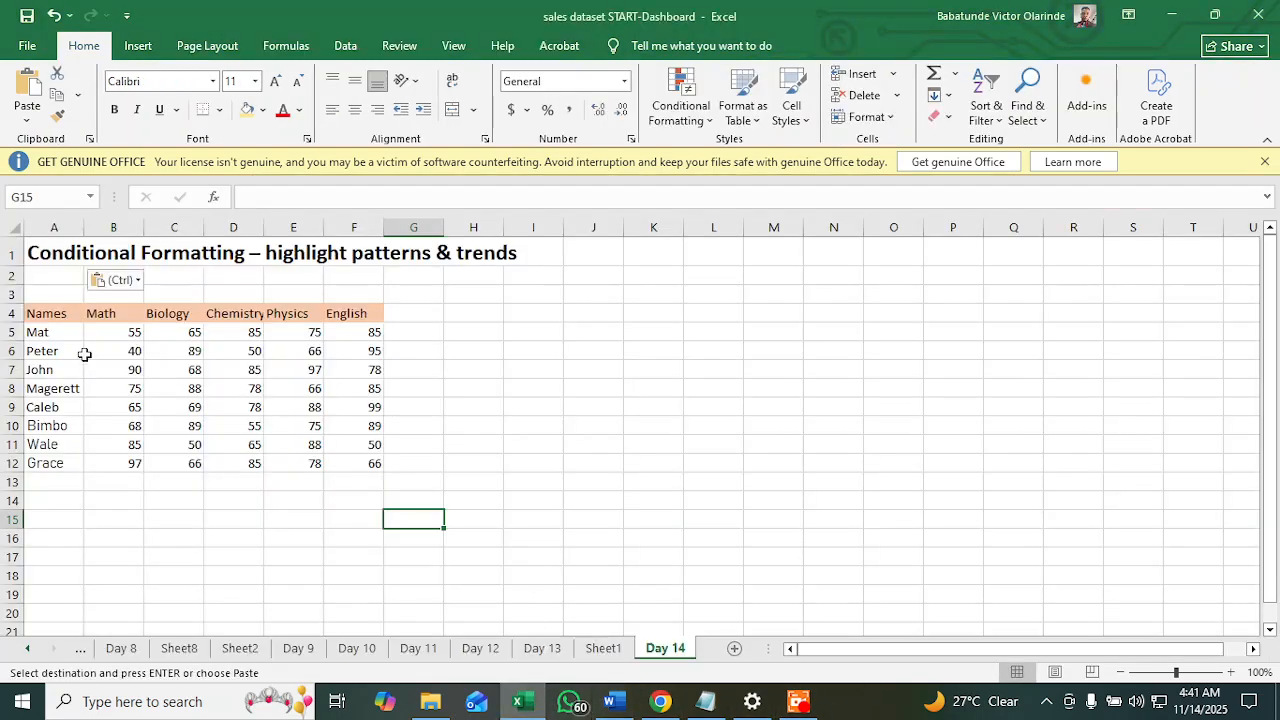
{"action": "left_click", "coordinate": [51, 316]}
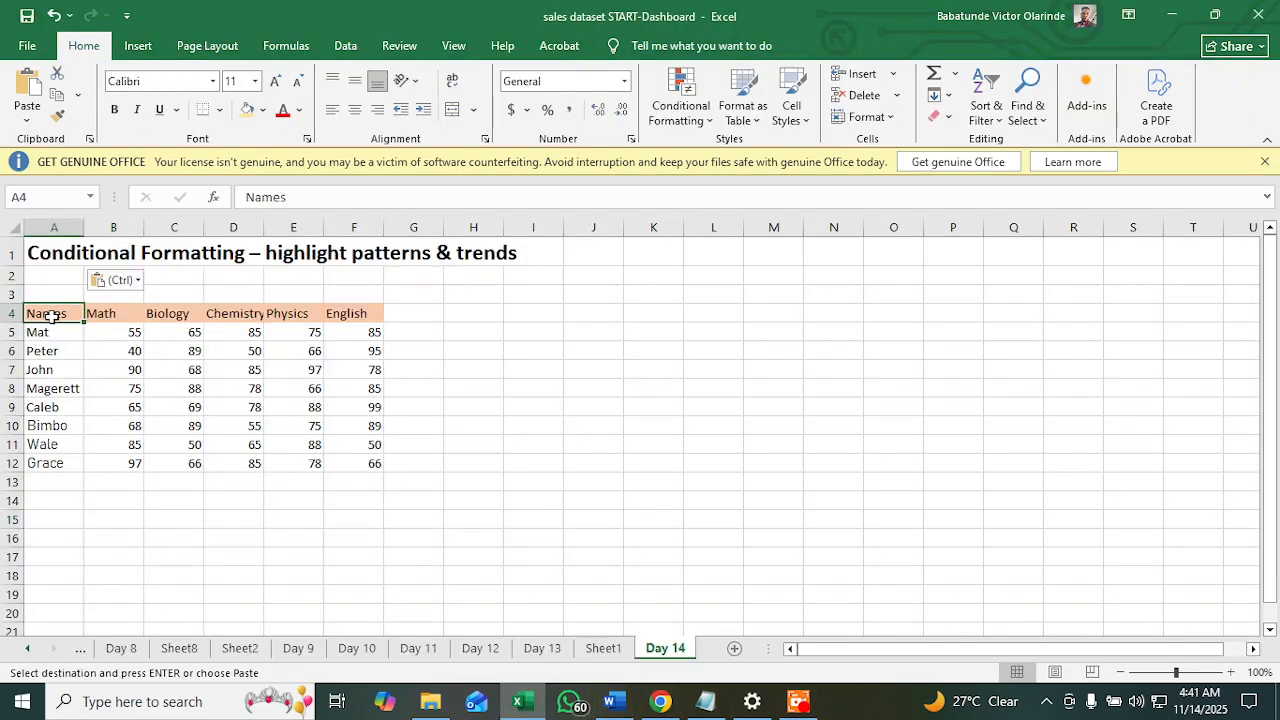
{"action": "left_click", "coordinate": [109, 315]}
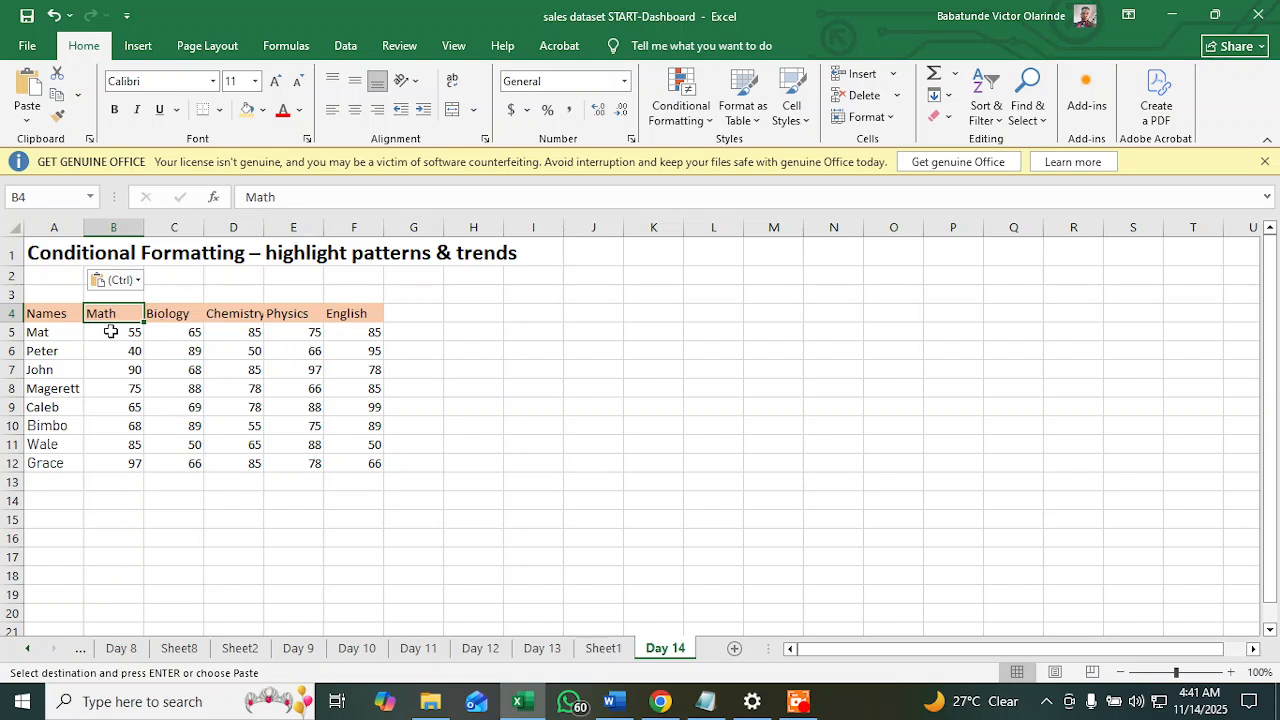
{"action": "left_click_drag", "start_coordinate": [107, 331], "coordinate": [359, 463]}
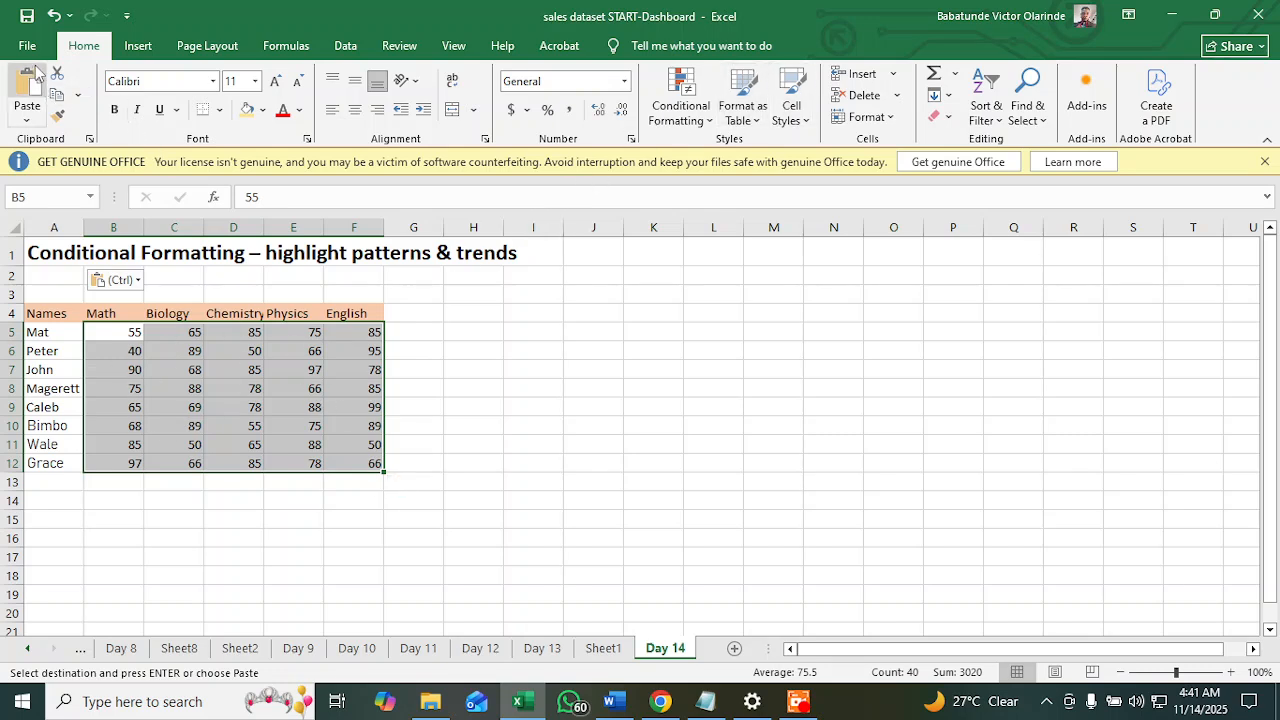
{"action": "left_click", "coordinate": [680, 105]}
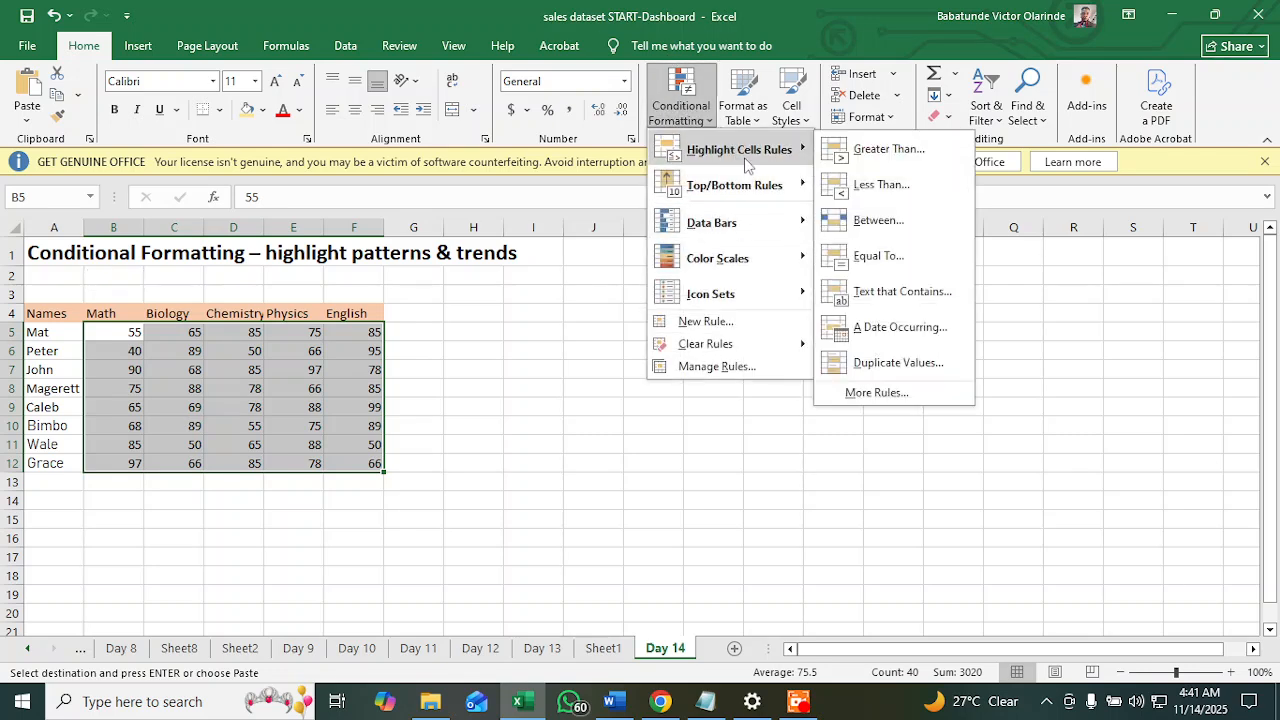
{"action": "mouse_move", "coordinate": [743, 163]}
{"action": "left_click", "coordinate": [880, 184]}
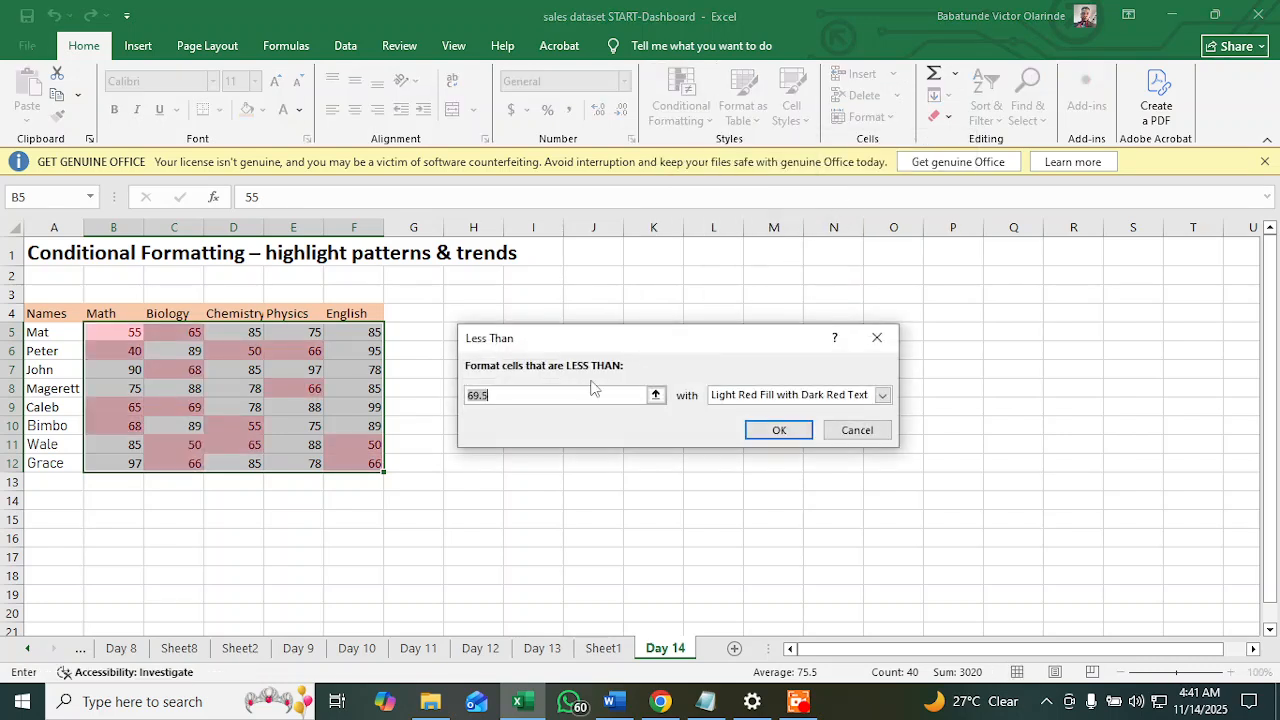
{"action": "type", "text": "55"}
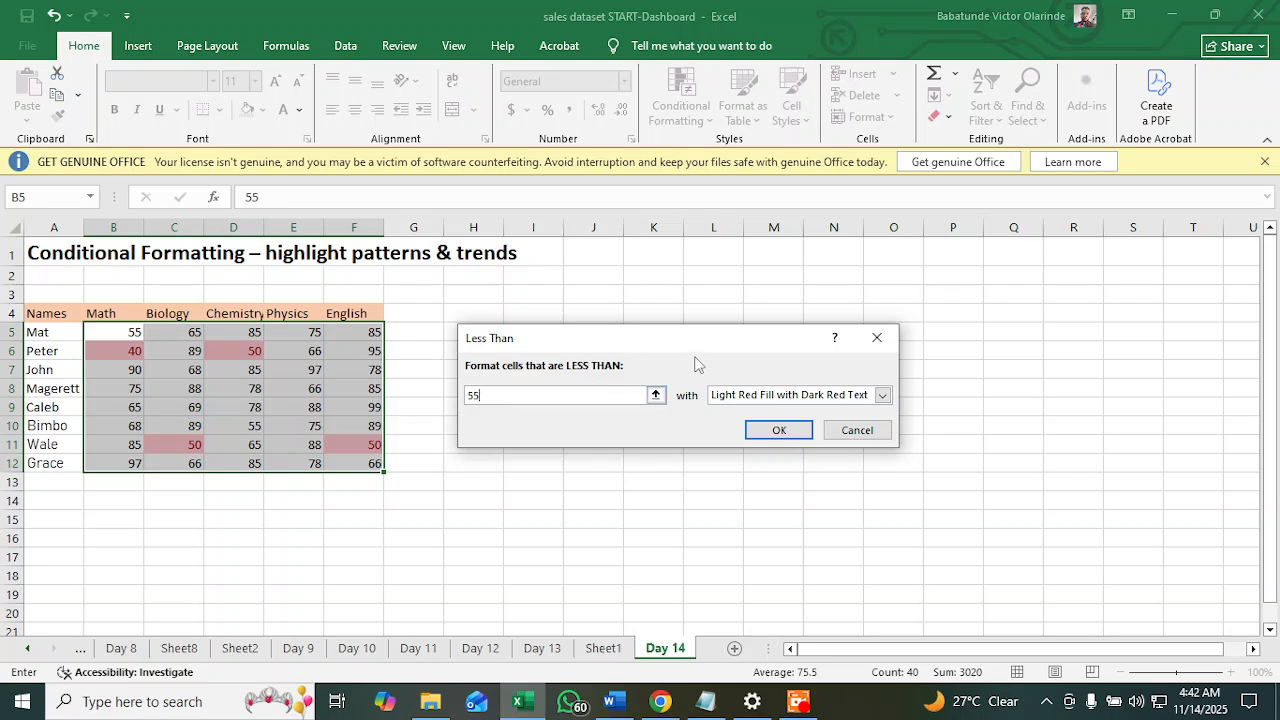
Step: Try the Red Text and Red Border formats for the Less Than rule
{"action": "left_click", "coordinate": [884, 396]}
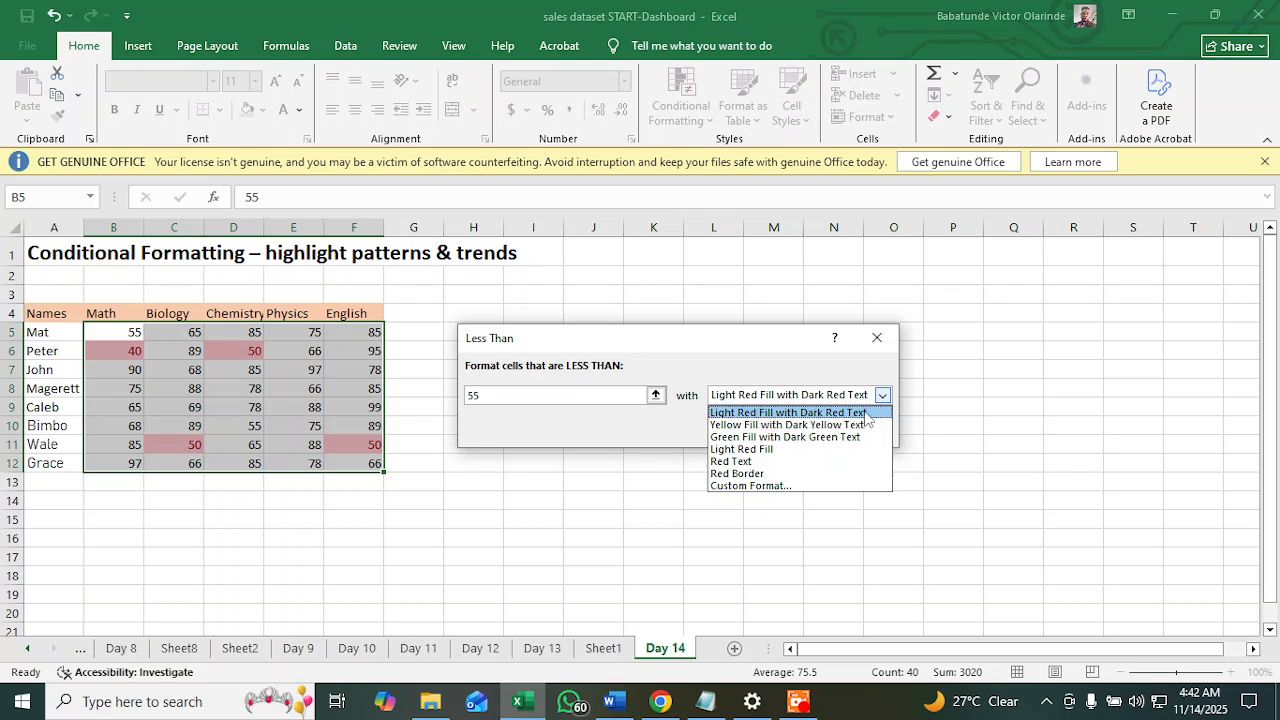
{"action": "left_click", "coordinate": [752, 461]}
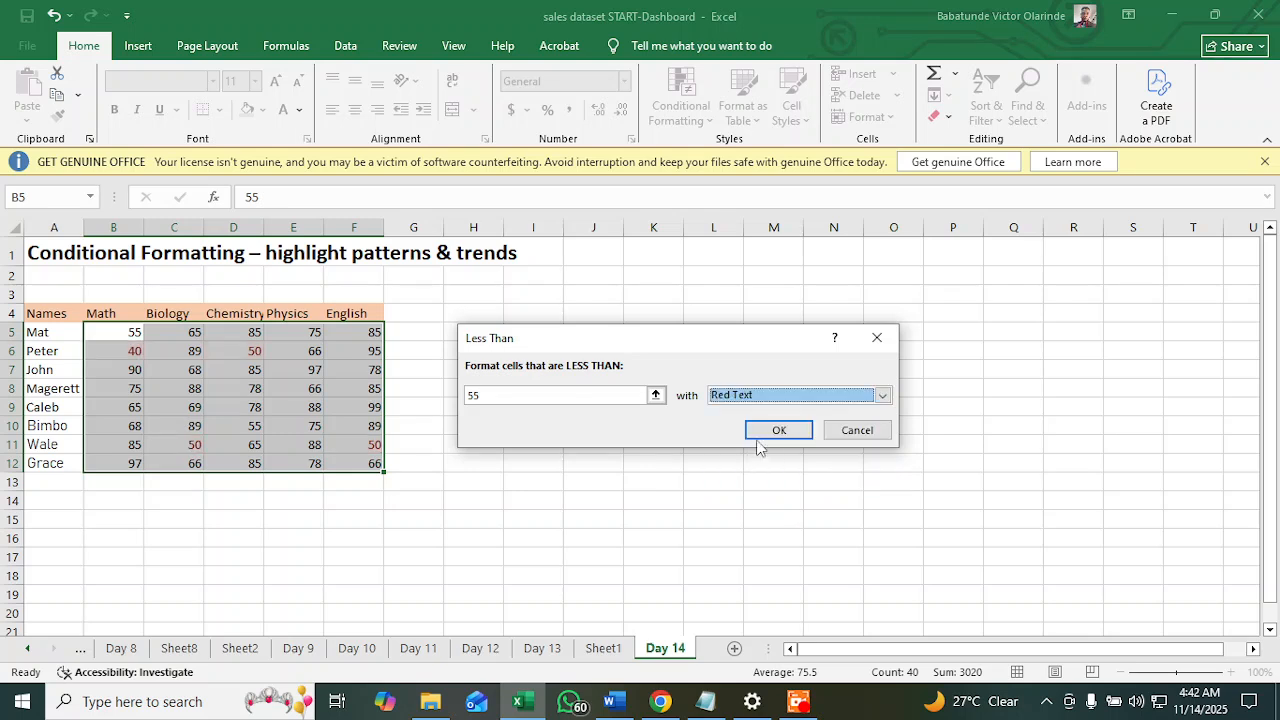
{"action": "left_click", "coordinate": [883, 396]}
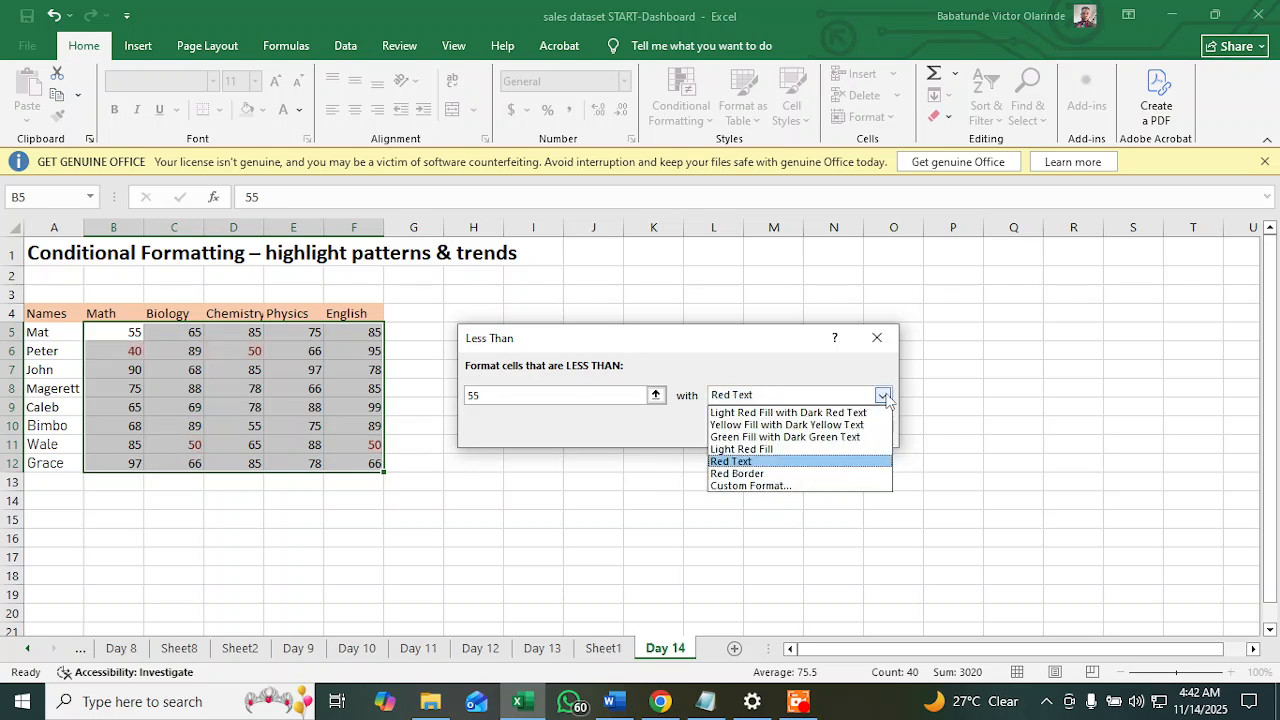
{"action": "left_click", "coordinate": [799, 477]}
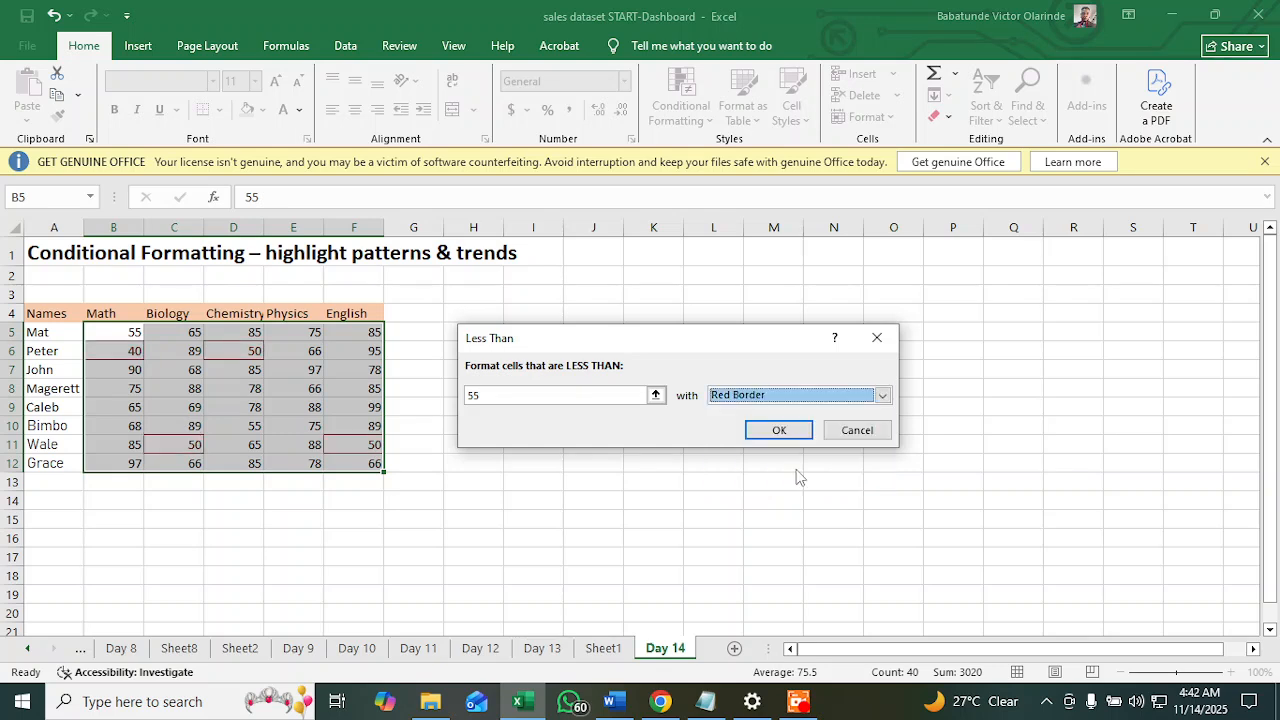
Step: Format the scores below 55 with Light Red Fill with Dark Red Text and apply the rule
{"action": "left_click", "coordinate": [883, 398]}
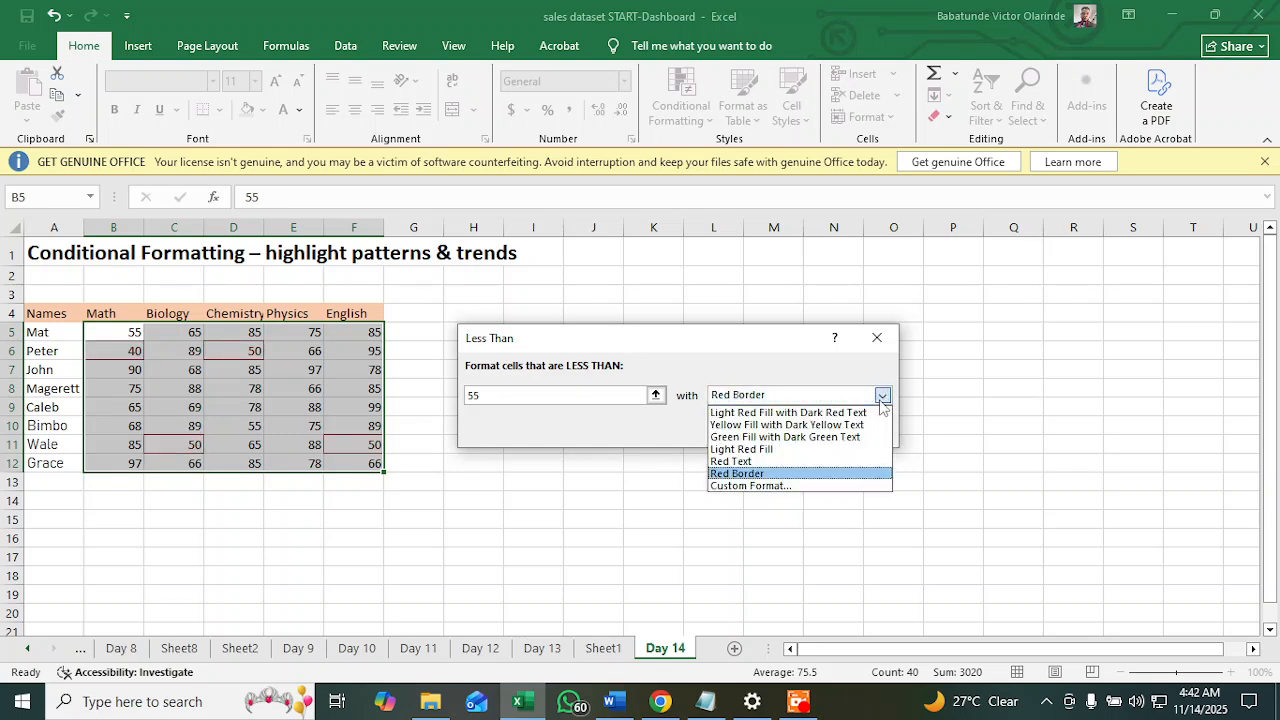
{"action": "left_click", "coordinate": [827, 410]}
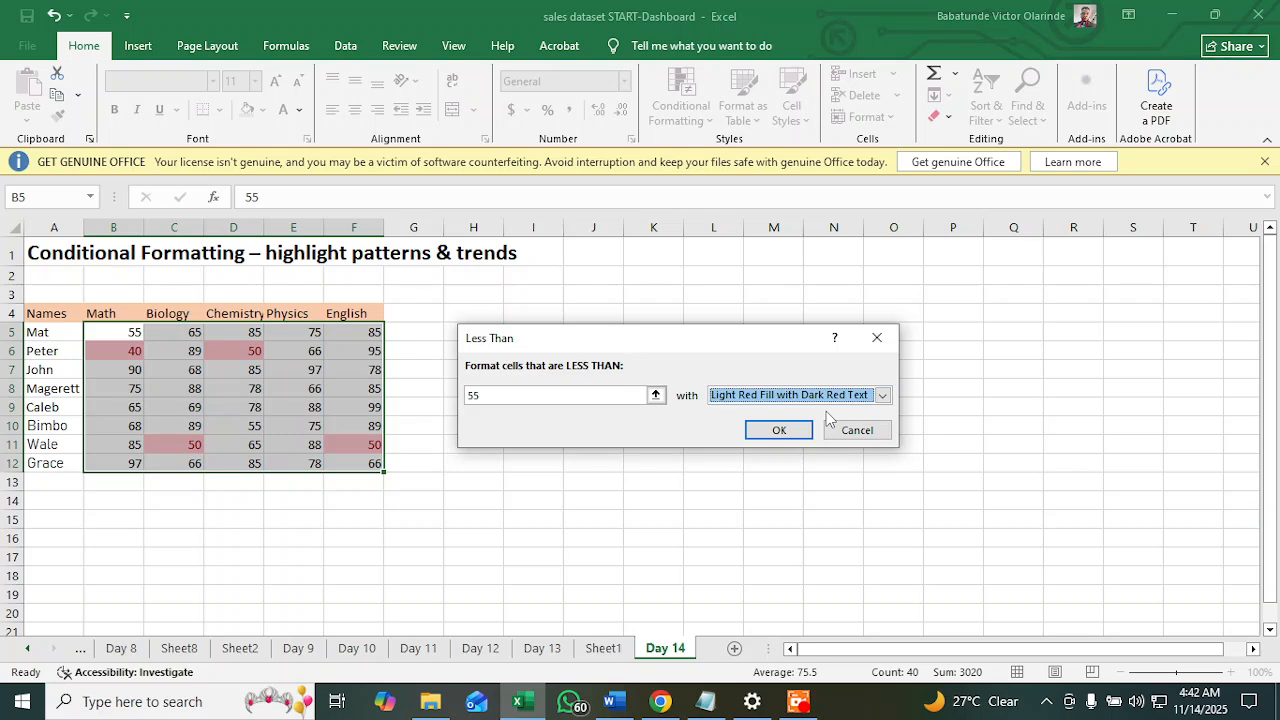
{"action": "left_click", "coordinate": [778, 430]}
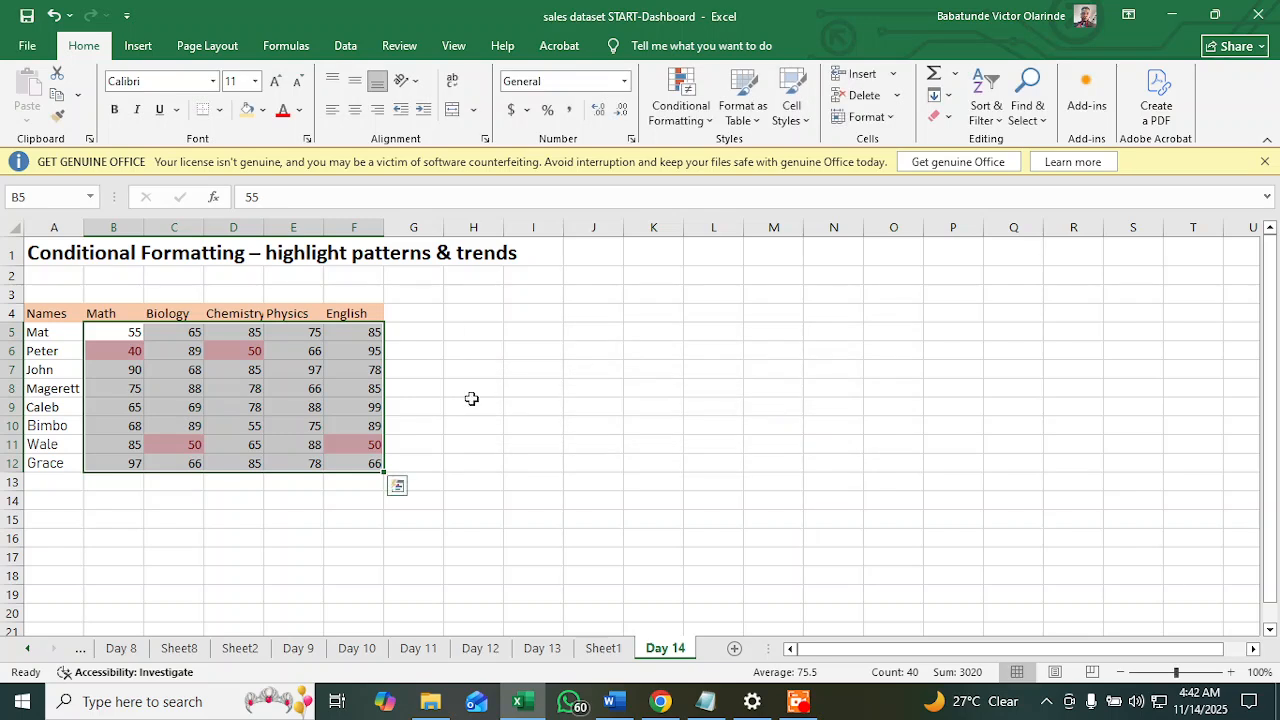
{"action": "left_click", "coordinate": [471, 400]}
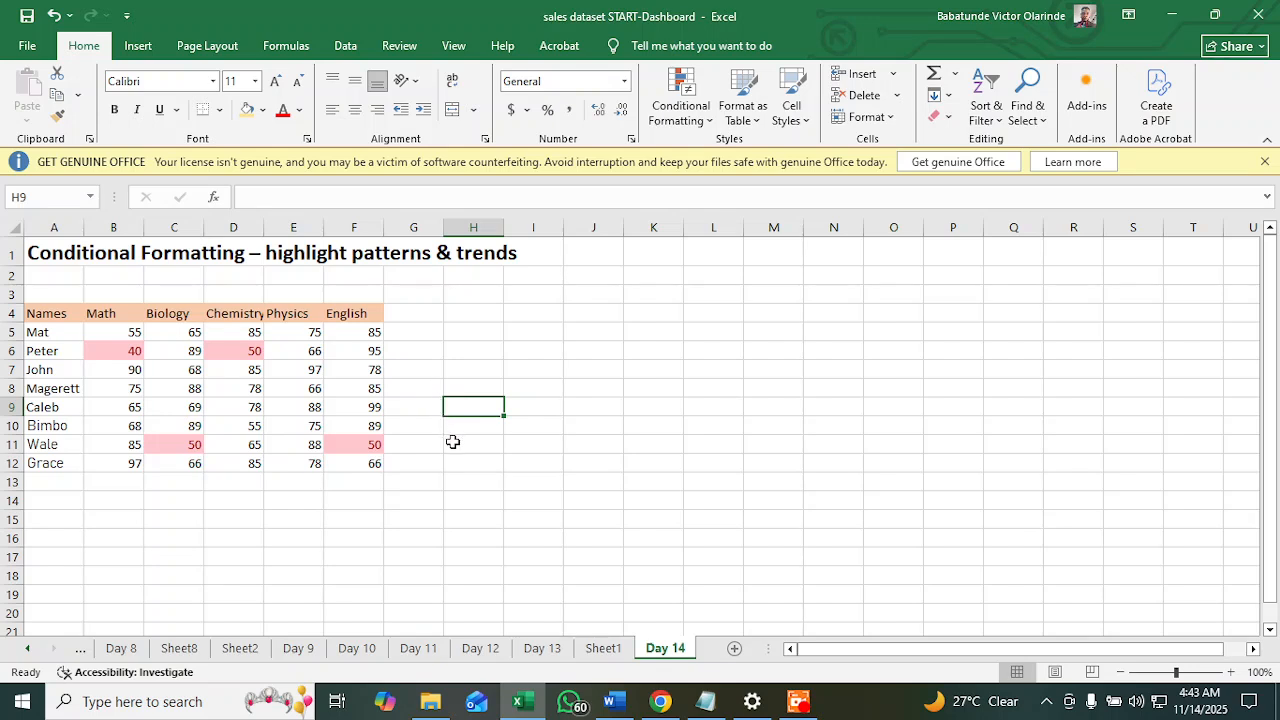
Step: Copy the S/N, Name, Age, Gender and COUNTRY table from D27:H37 of Sheet2, including its first 10 records
{"action": "left_click", "coordinate": [237, 648]}
{"action": "scroll", "coordinate": [480, 360], "scroll_direction": "down", "scroll_amount": 3}
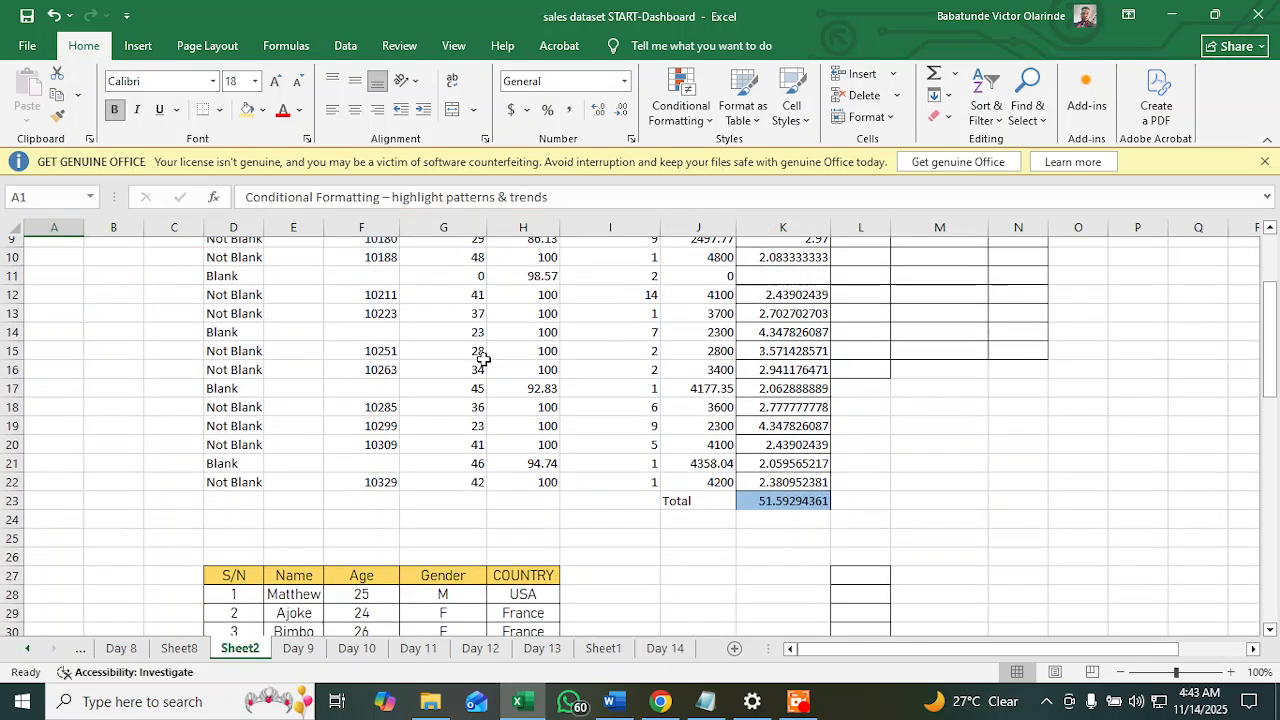
{"action": "scroll", "coordinate": [483, 358], "scroll_direction": "down", "scroll_amount": 15}
{"action": "scroll", "coordinate": [475, 351], "scroll_direction": "up", "scroll_amount": 7}
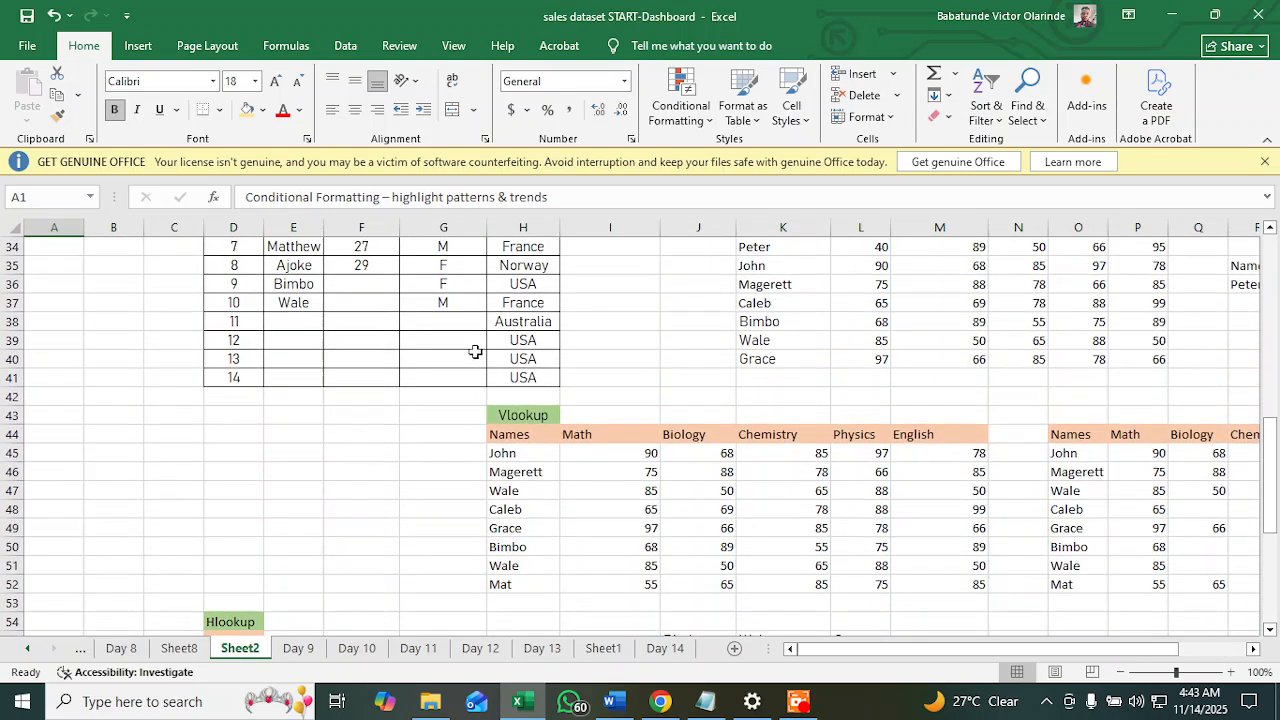
{"action": "scroll", "coordinate": [475, 351], "scroll_direction": "up", "scroll_amount": 5}
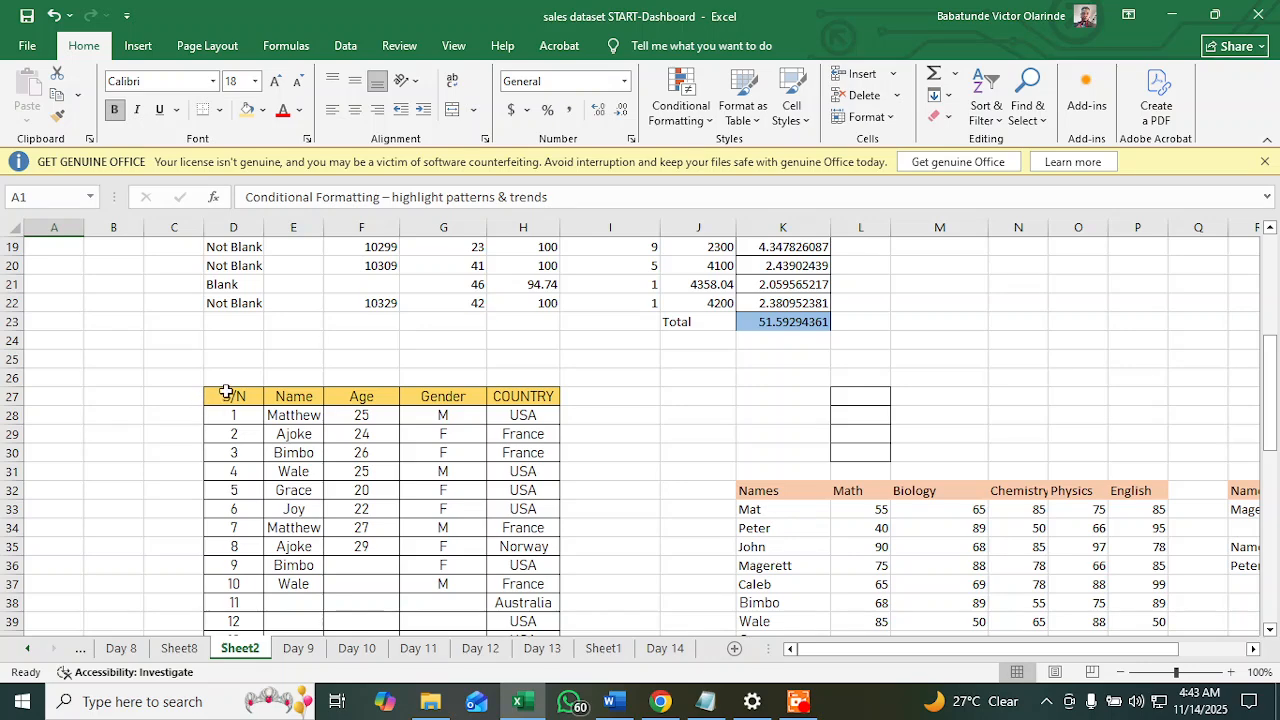
{"action": "left_click_drag", "start_coordinate": [226, 392], "coordinate": [549, 581]}
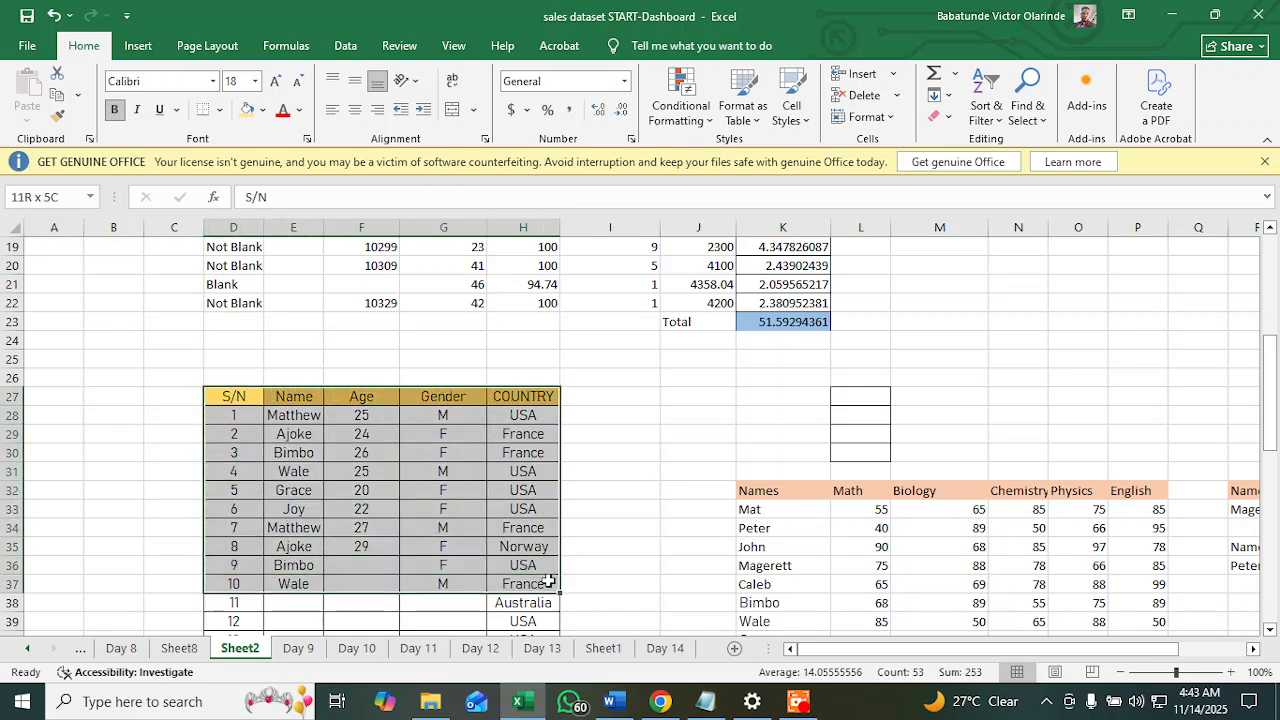
{"action": "key", "text": "ctrl+c"}
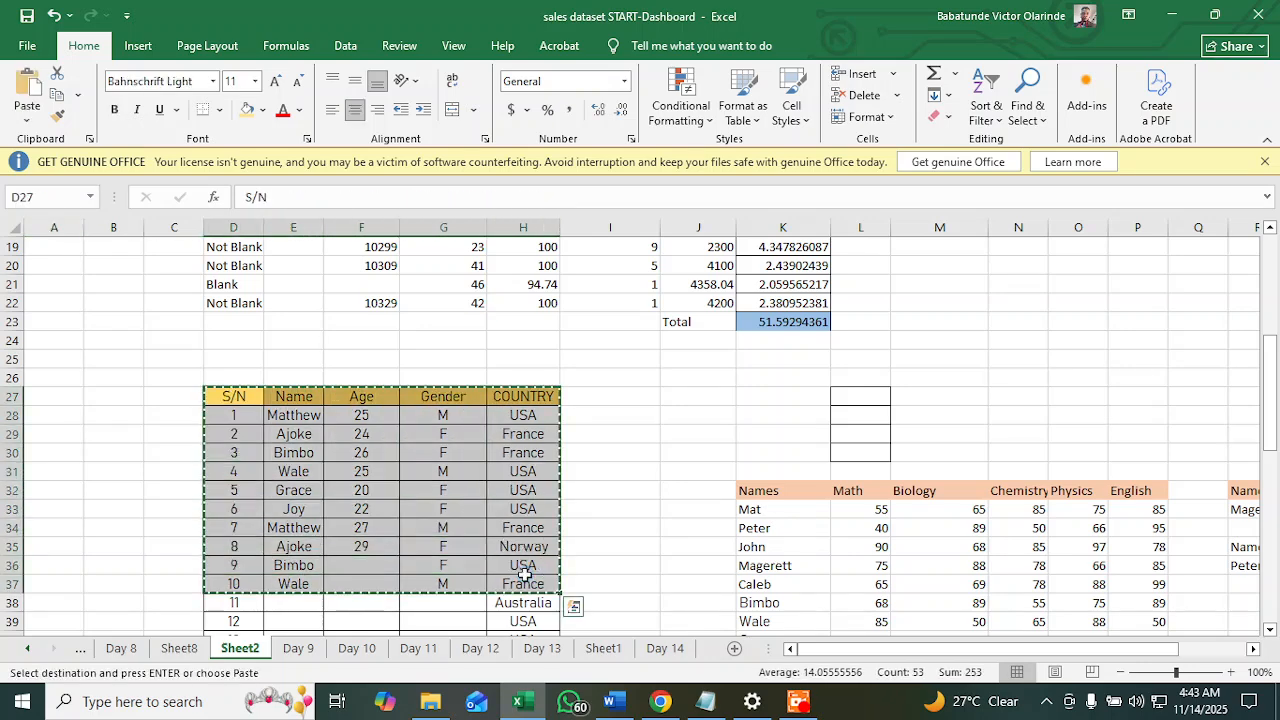
Step: Paste the copied table into the Day 14 sheet starting at cell I4
{"action": "left_click", "coordinate": [660, 649]}
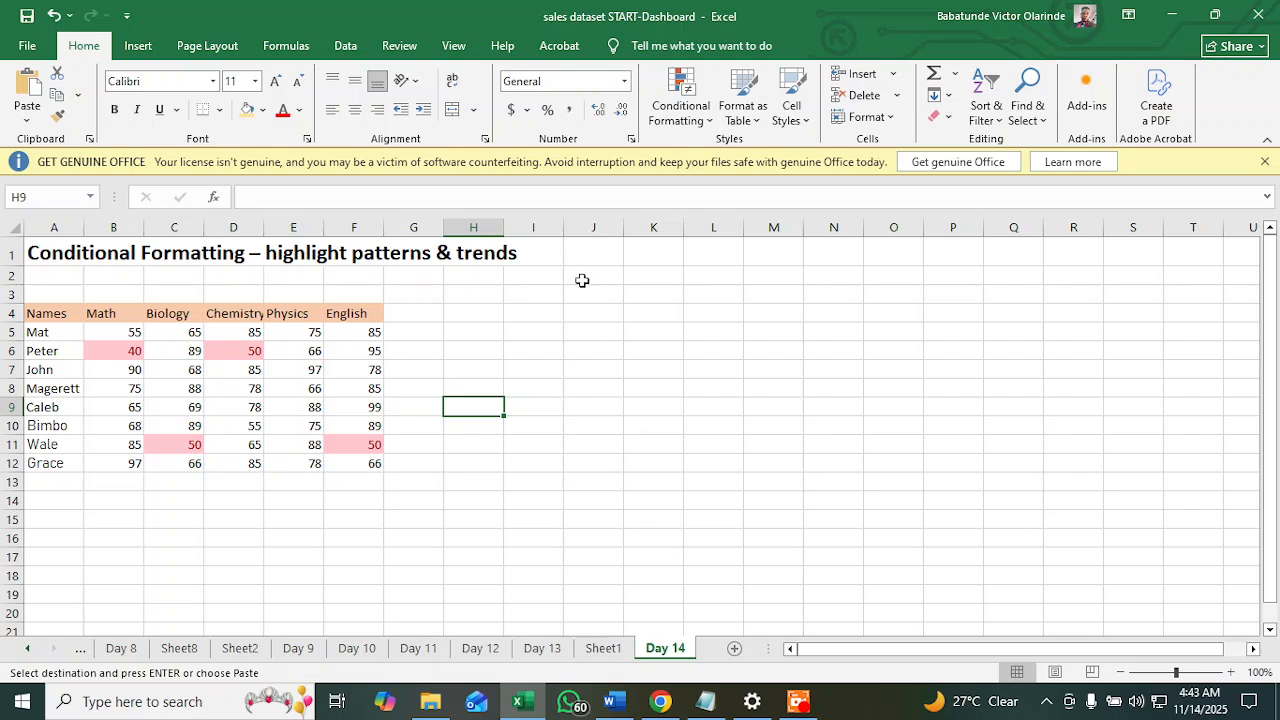
{"action": "left_click", "coordinate": [519, 314]}
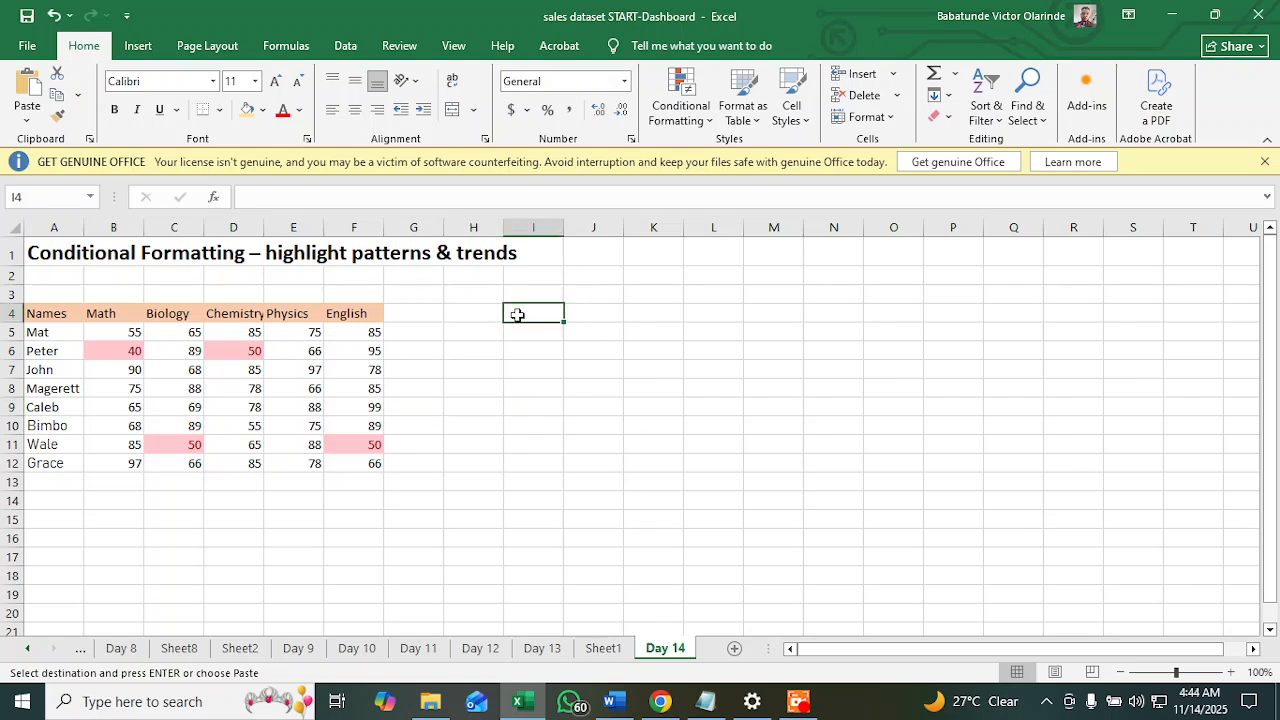
{"action": "key", "text": "ctrl+v"}
{"action": "left_click", "coordinate": [888, 392]}
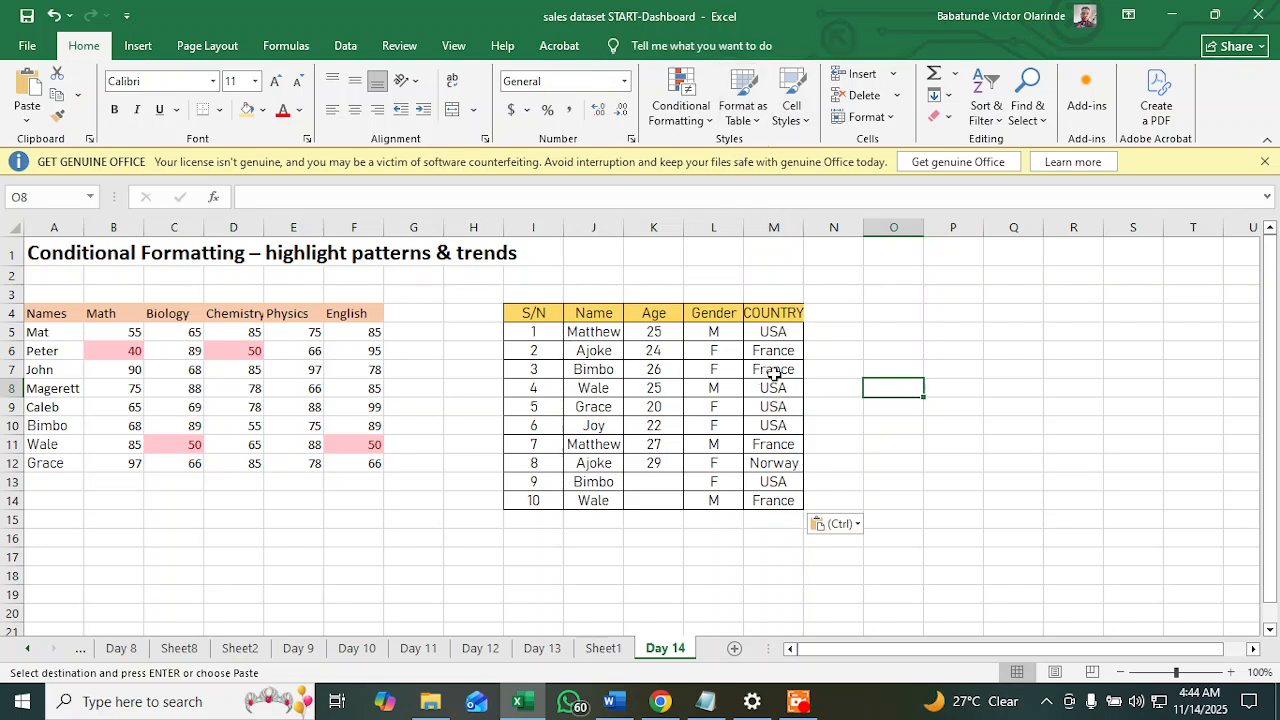
{"action": "left_click", "coordinate": [680, 100]}
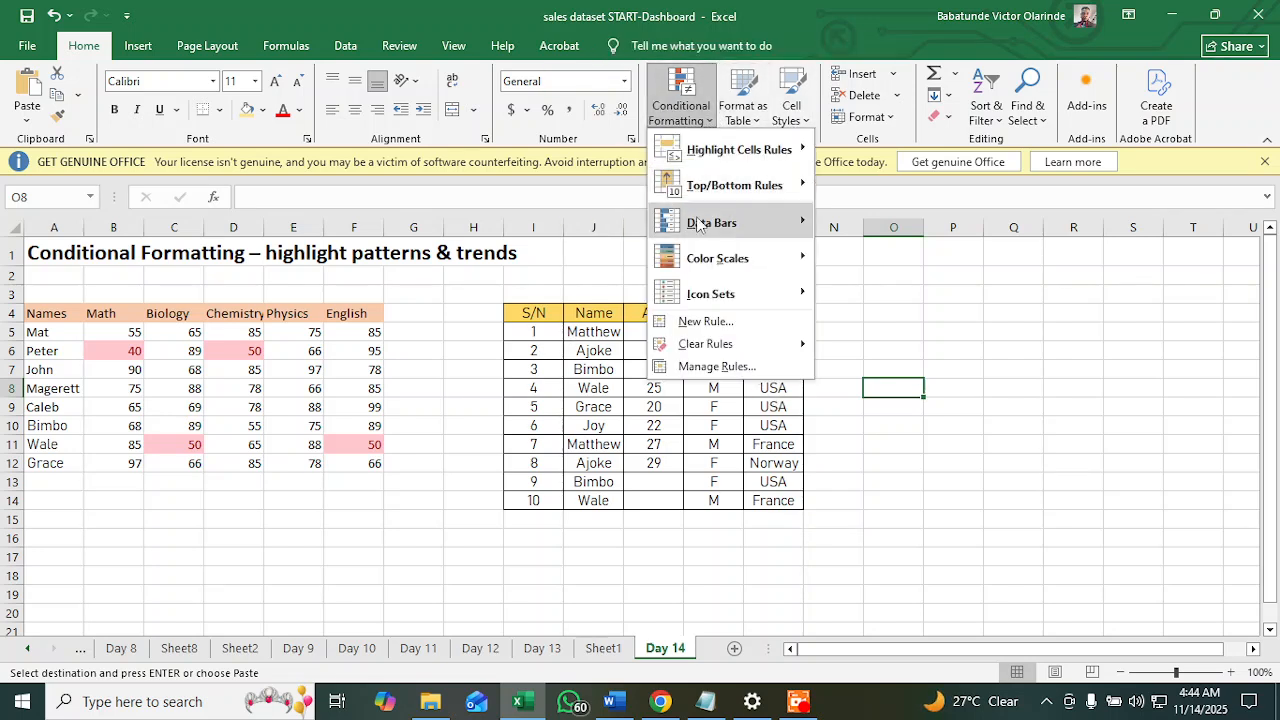
{"action": "left_click", "coordinate": [665, 85]}
{"action": "left_click", "coordinate": [684, 118]}
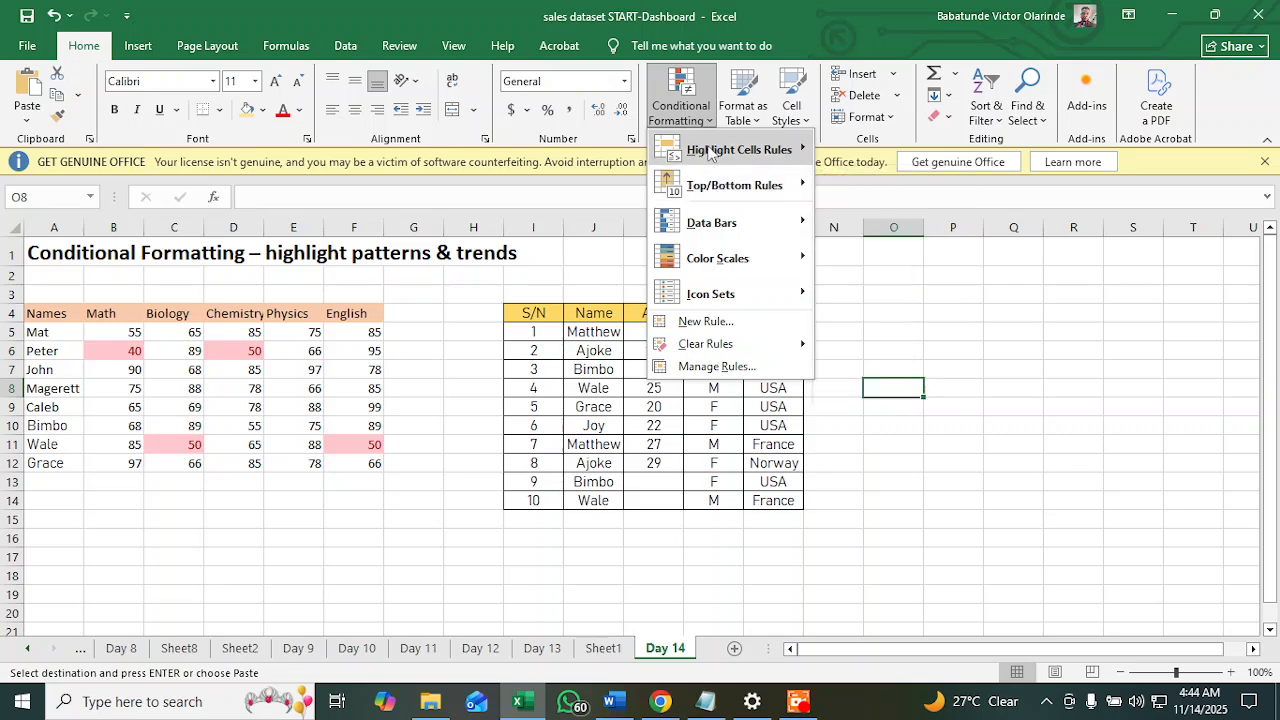
{"action": "mouse_move", "coordinate": [728, 145]}
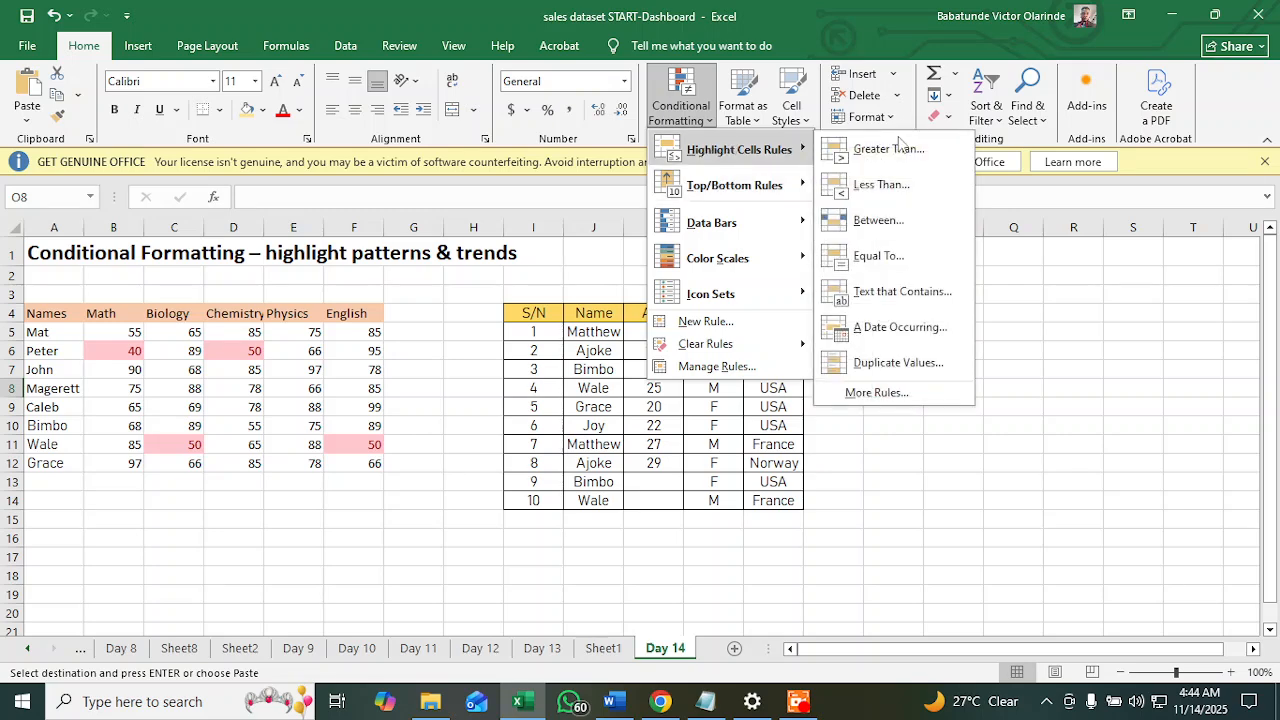
{"action": "mouse_move", "coordinate": [760, 188]}
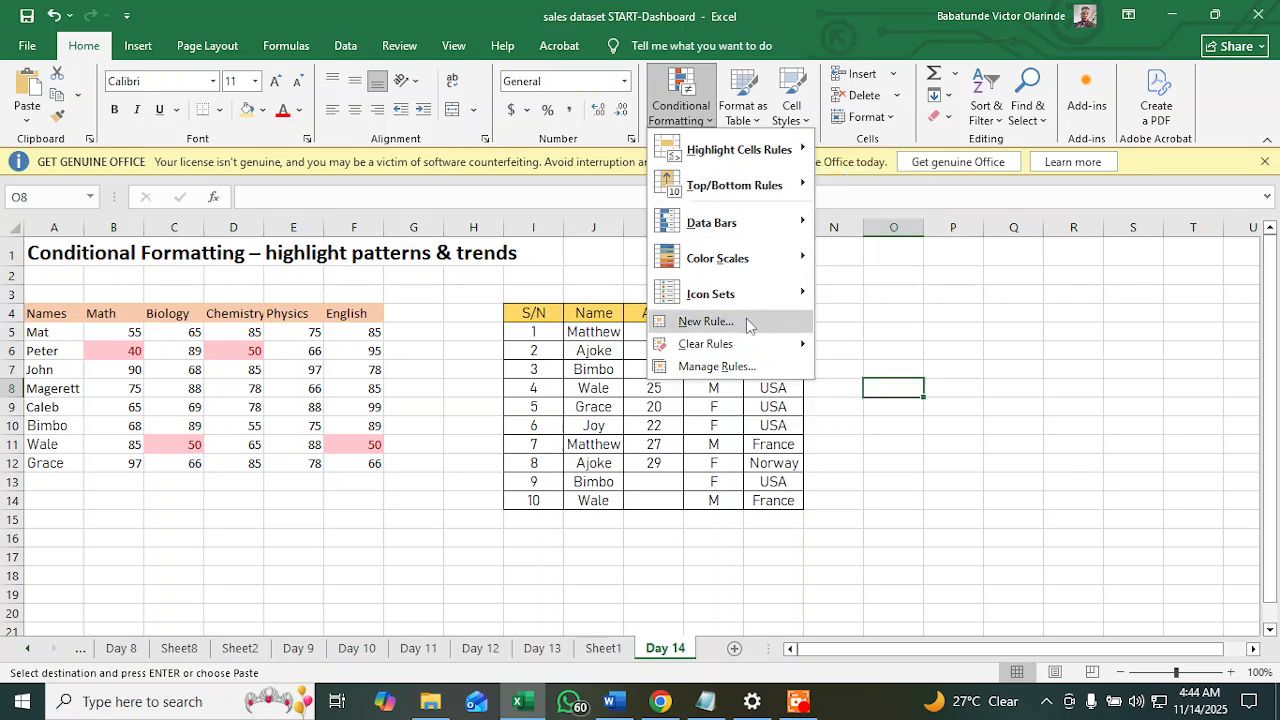
{"action": "mouse_move", "coordinate": [750, 294]}
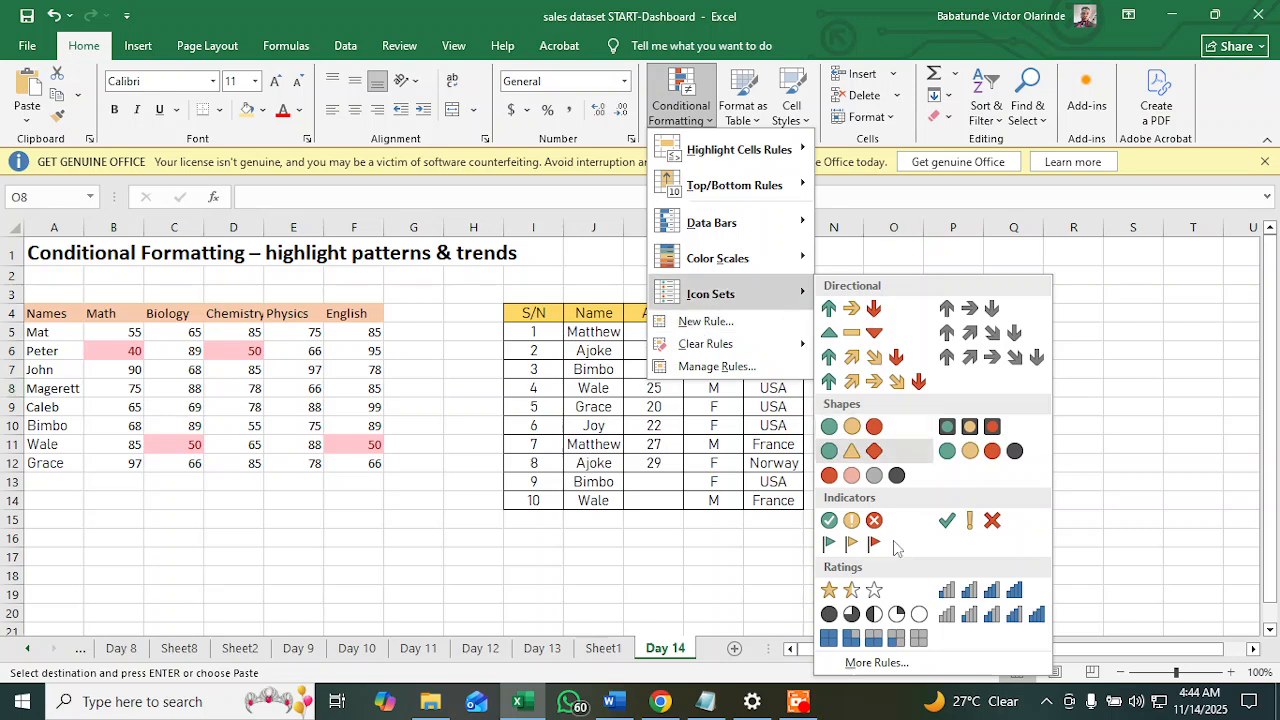
{"action": "mouse_move", "coordinate": [724, 354]}
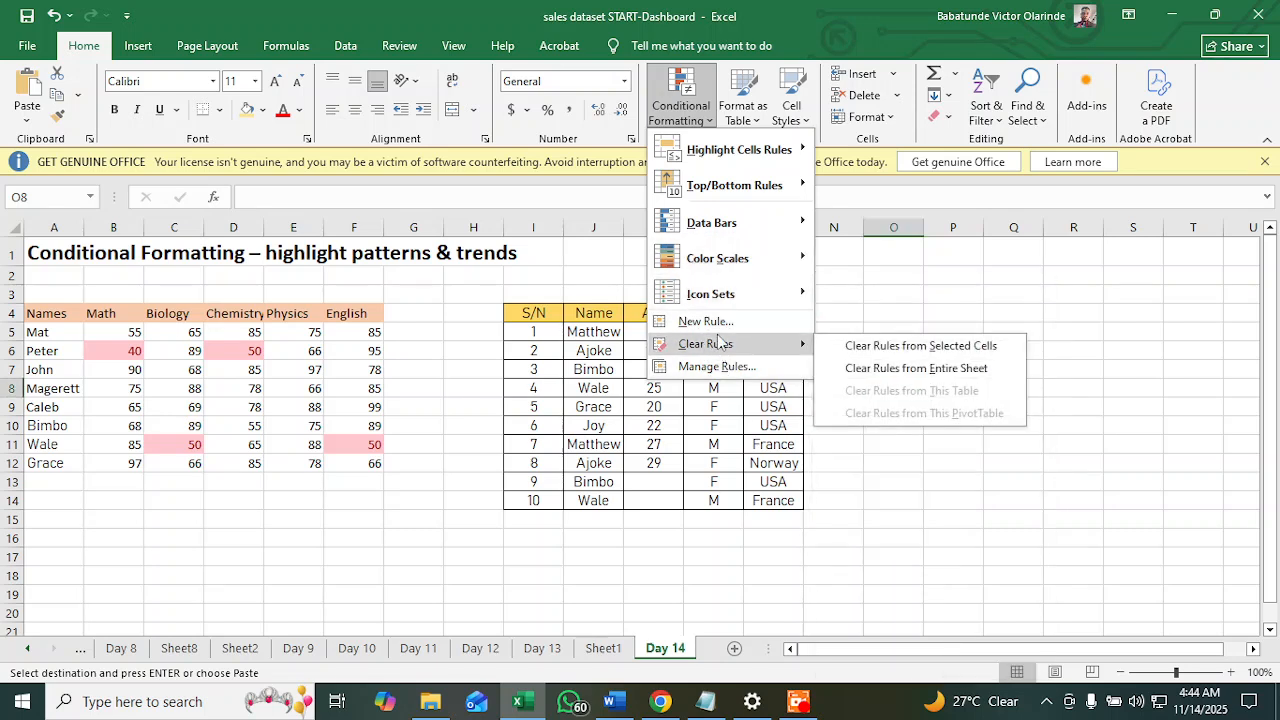
{"action": "mouse_move", "coordinate": [716, 227]}
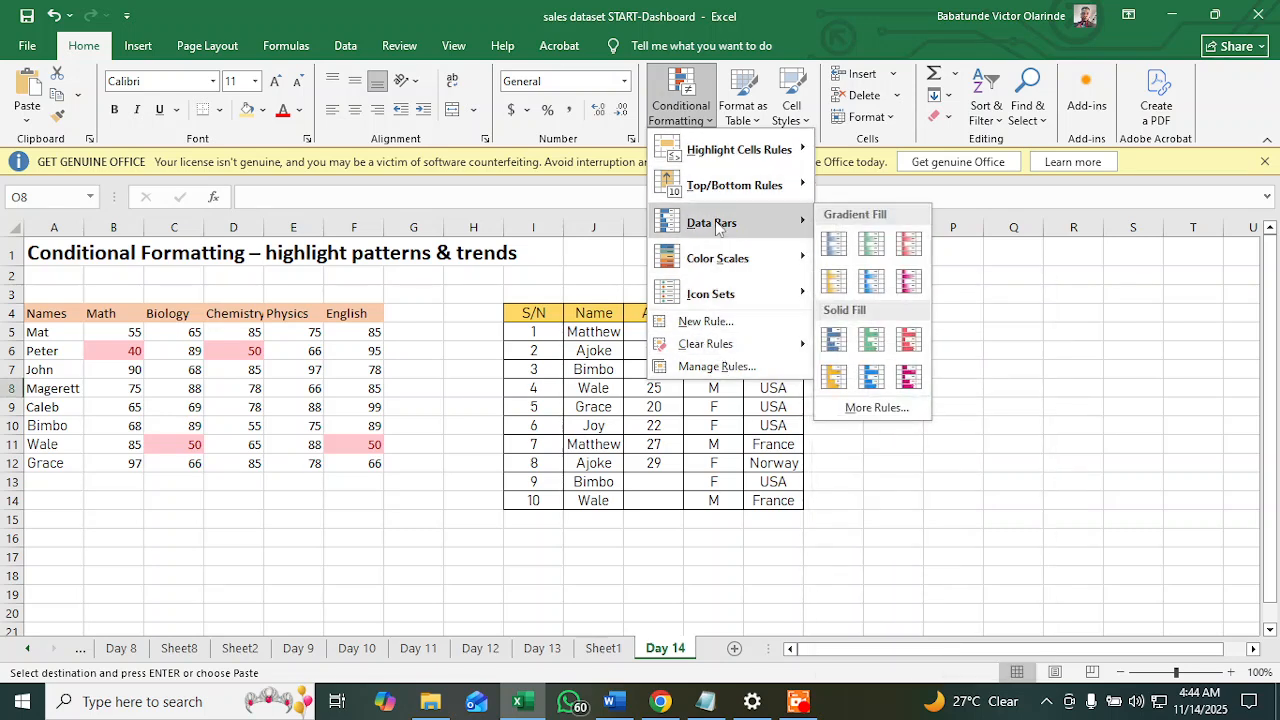
{"action": "mouse_move", "coordinate": [722, 198]}
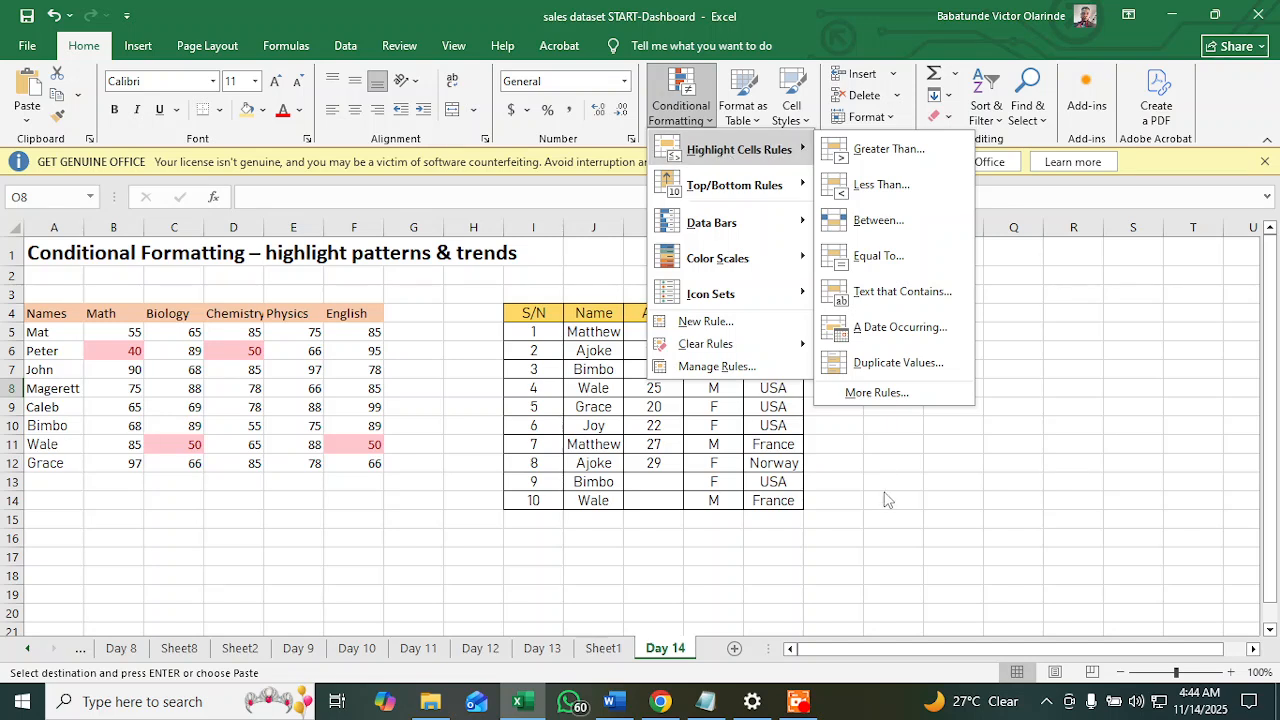
Step: Fill in the missing ages in the second table: 30 in K13 and 31 in K14
{"action": "left_click", "coordinate": [840, 532]}
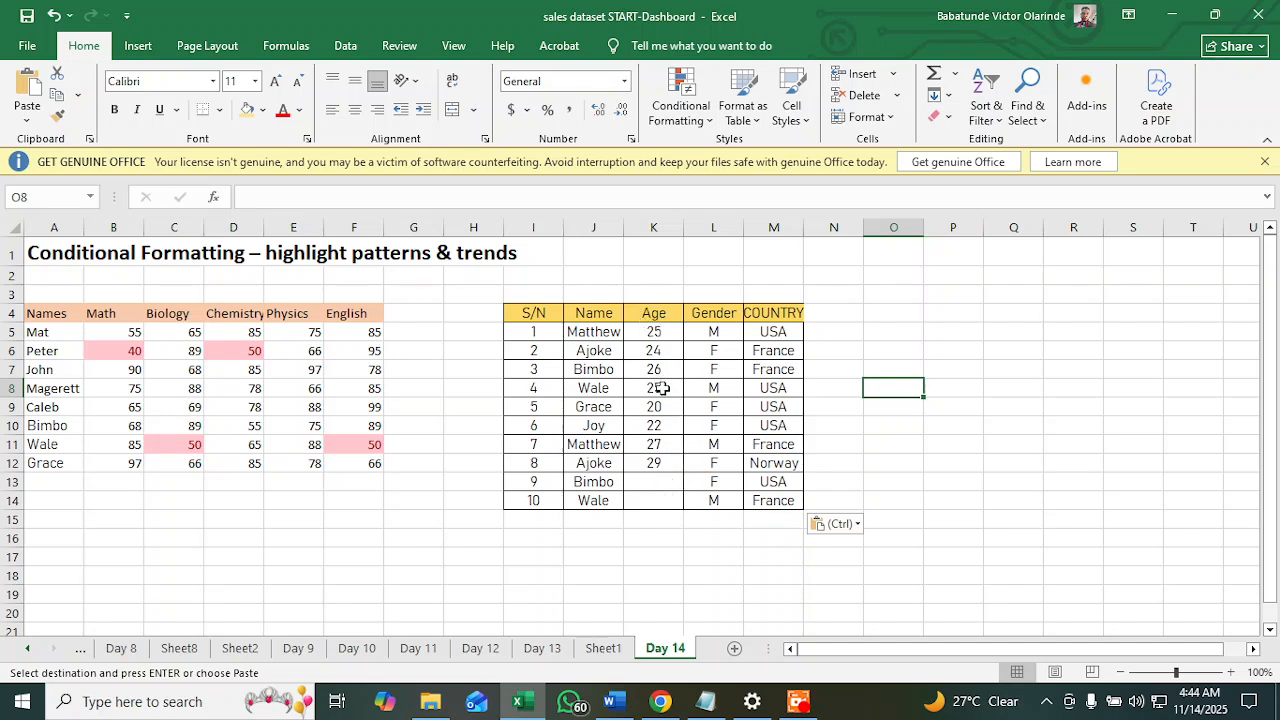
{"action": "left_click", "coordinate": [680, 482]}
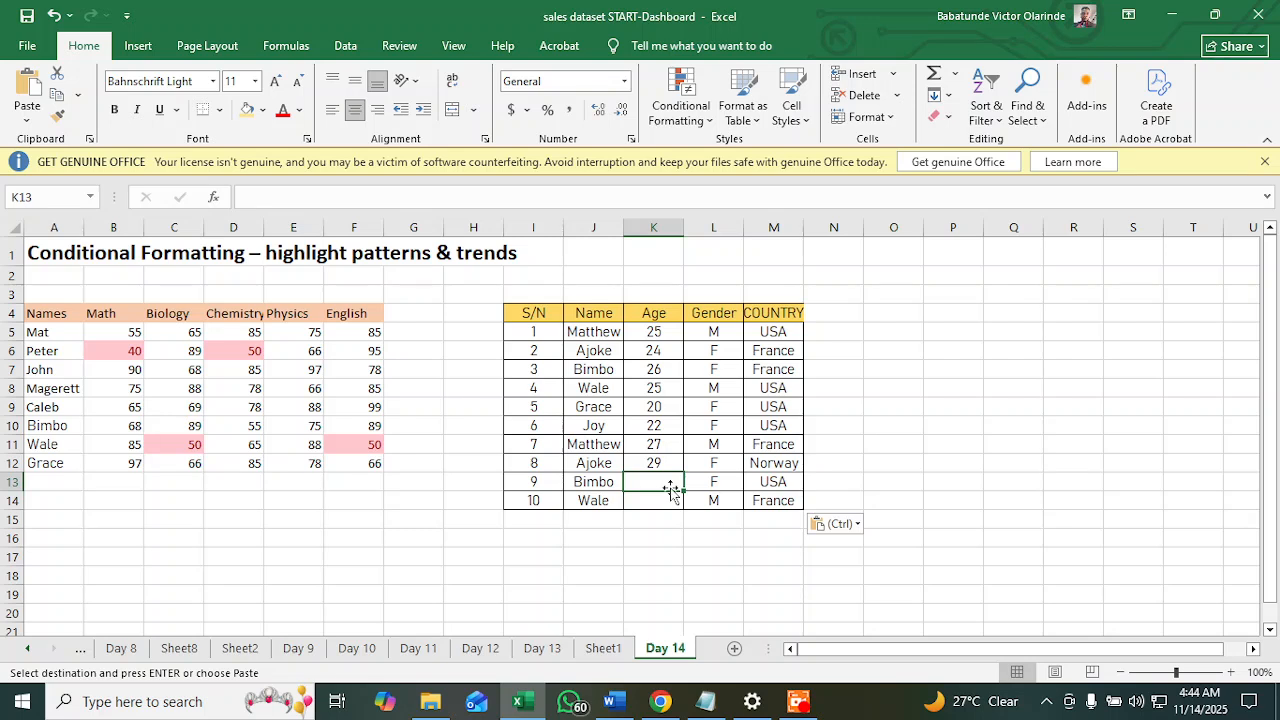
{"action": "type", "text": "30"}
{"action": "key", "text": "Return"}
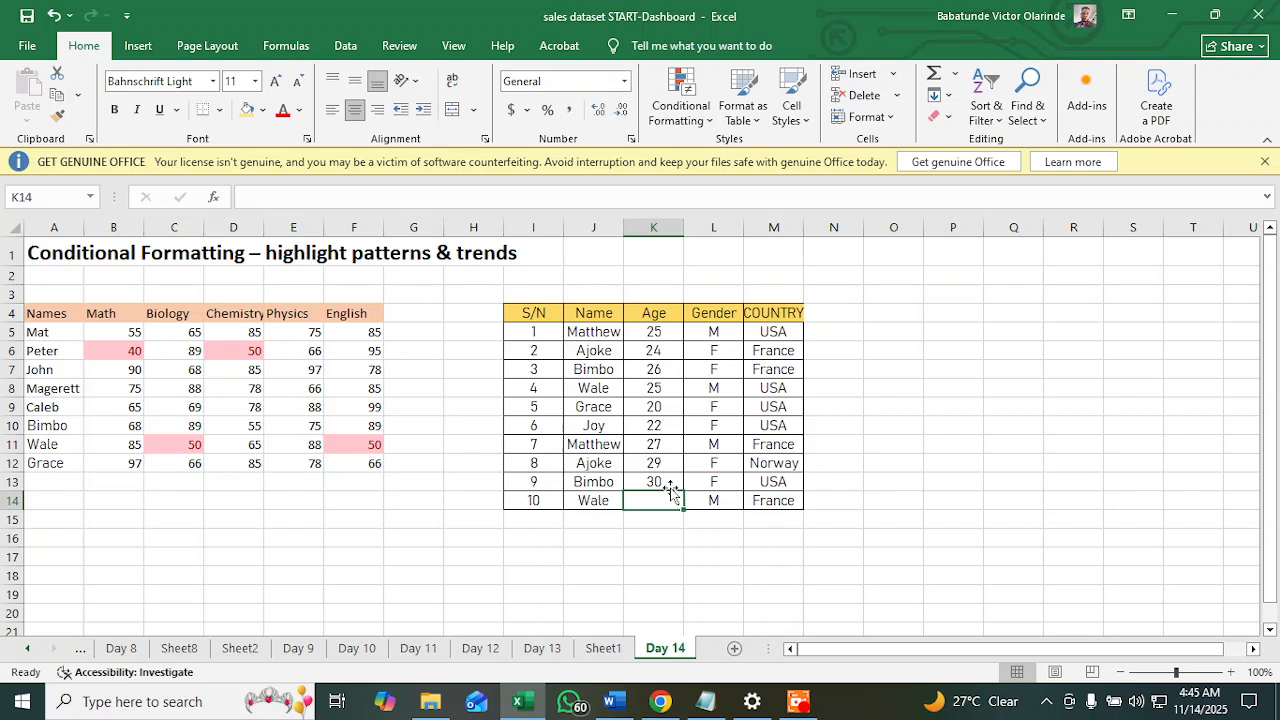
{"action": "type", "text": "31"}
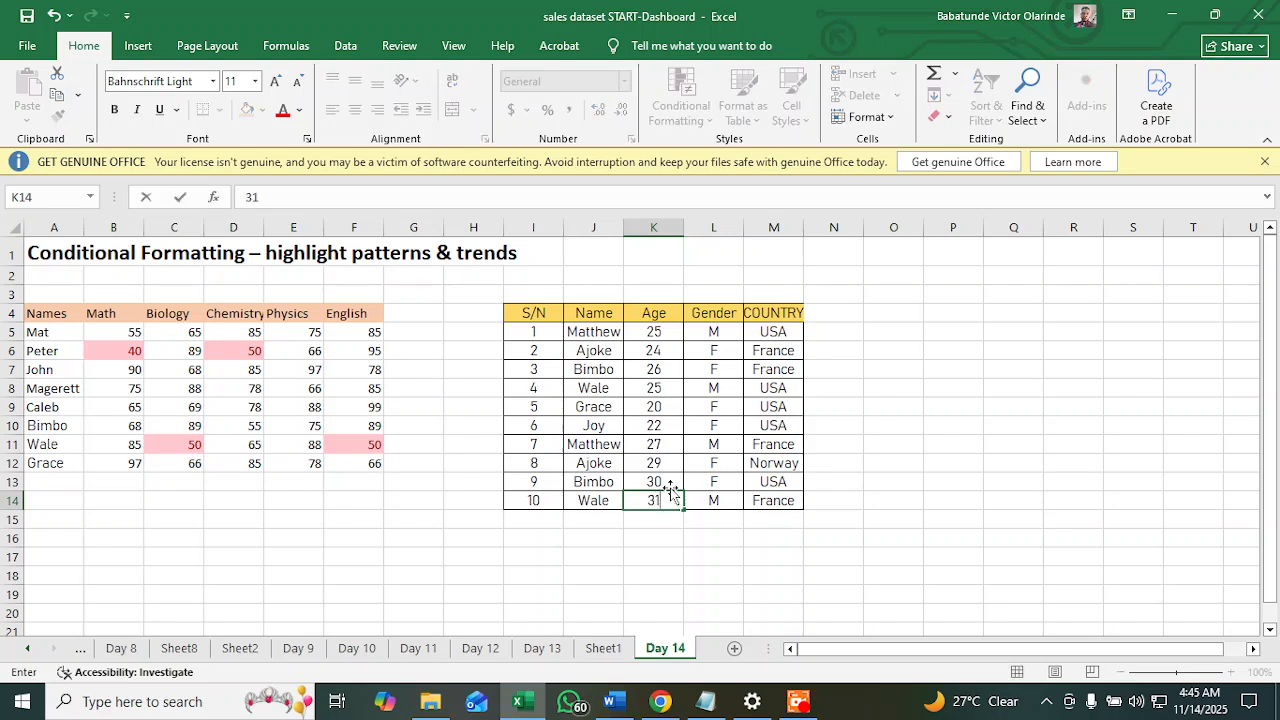
{"action": "key", "text": "Return"}
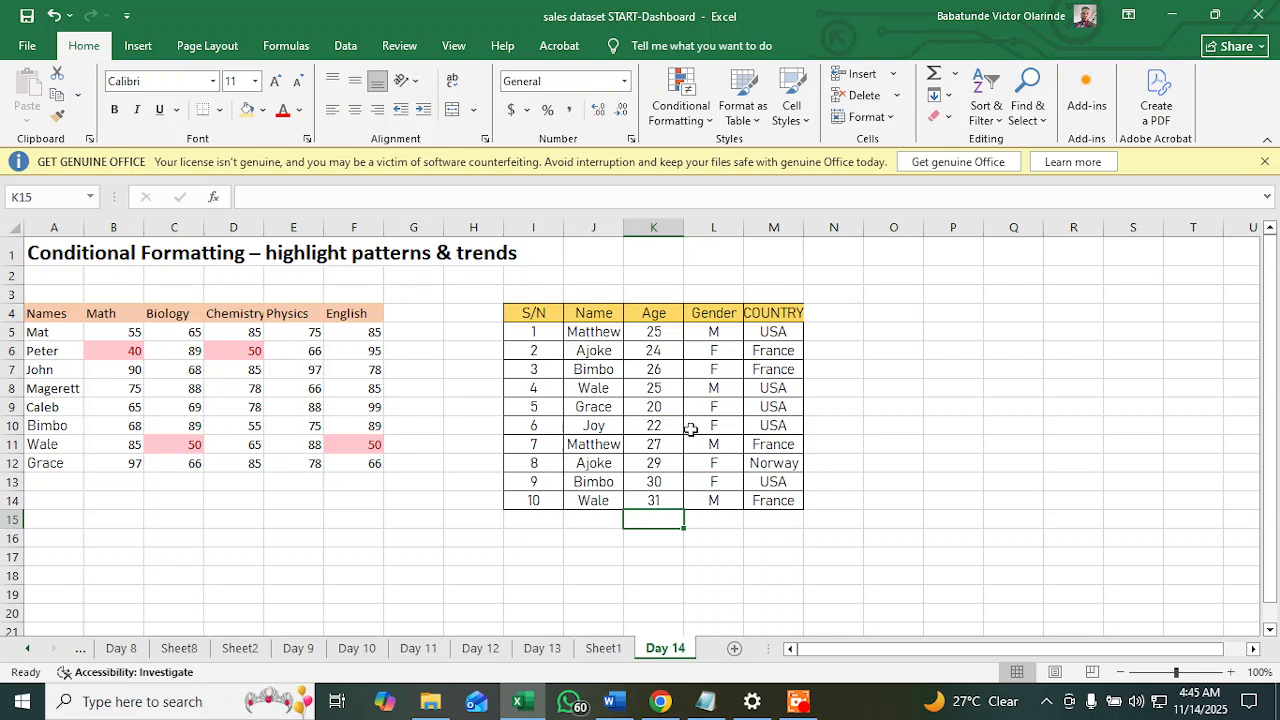
Step: Highlight ages greater than 24 in K5:K14 using Green Fill with Dark Green Text
{"action": "left_click_drag", "start_coordinate": [664, 331], "coordinate": [656, 501]}
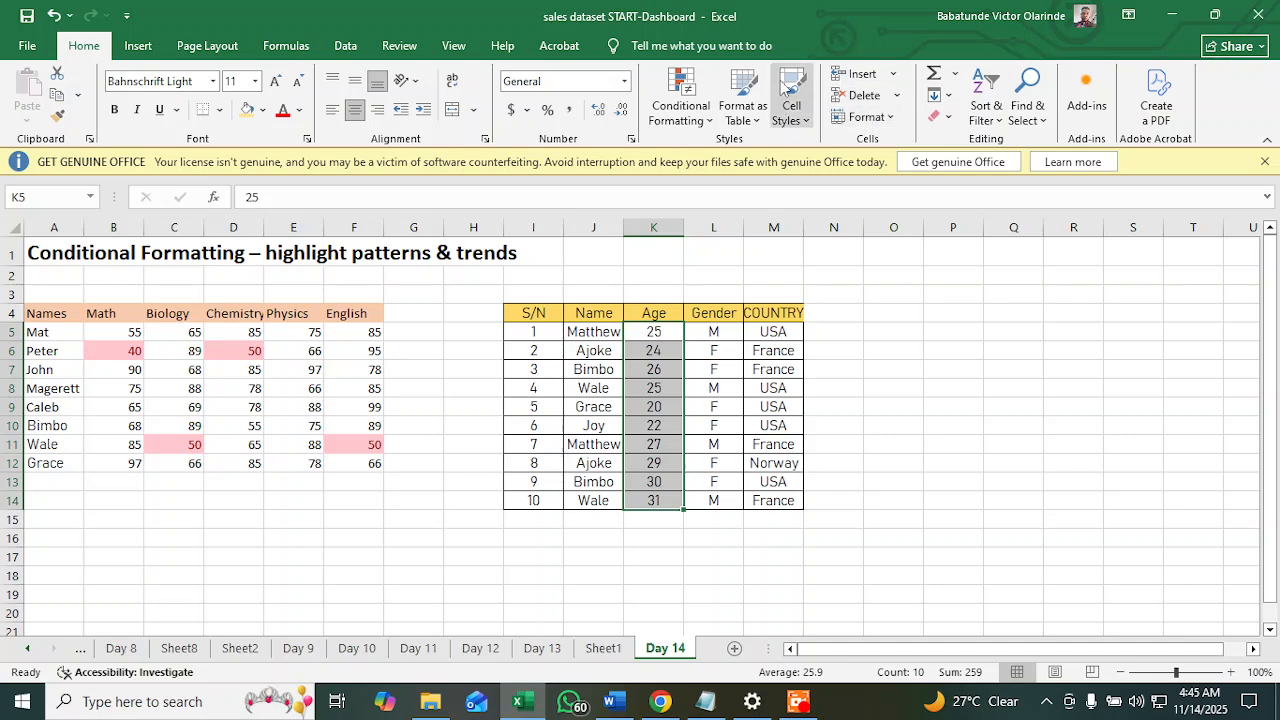
{"action": "left_click", "coordinate": [681, 100]}
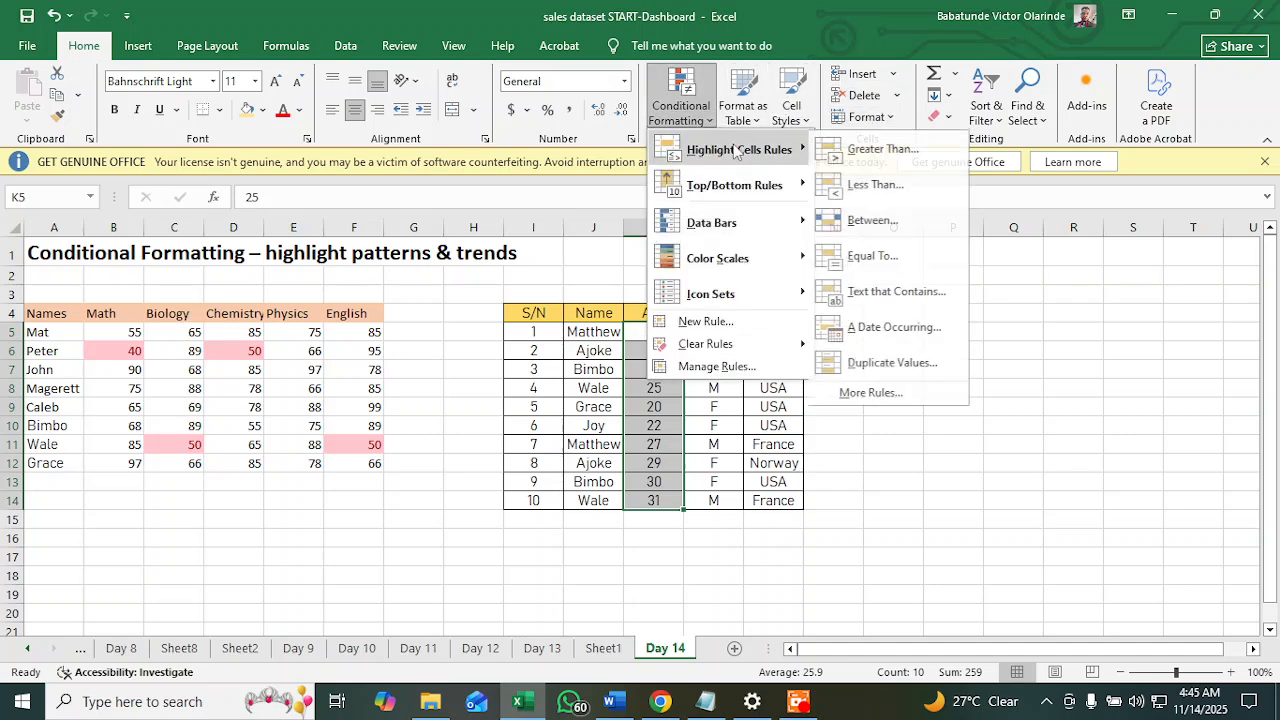
{"action": "left_click", "coordinate": [924, 157]}
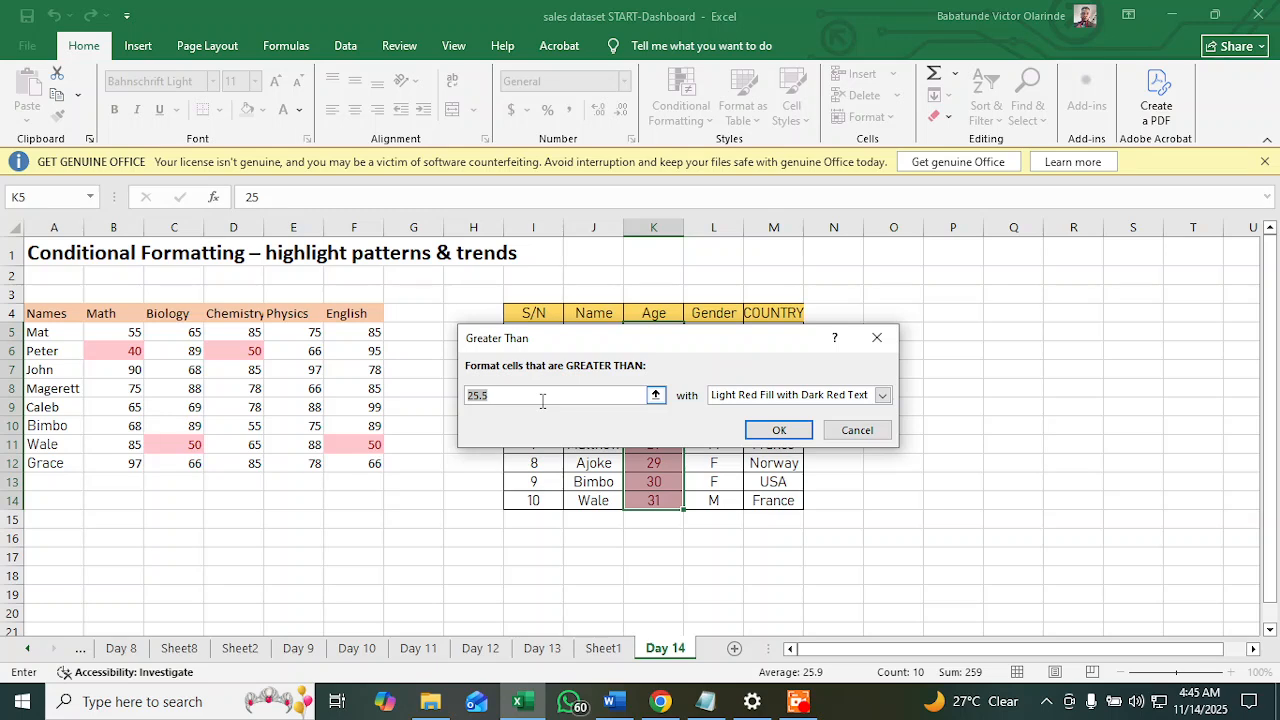
{"action": "key", "text": "BackSpace"}
{"action": "left_click", "coordinate": [882, 395]}
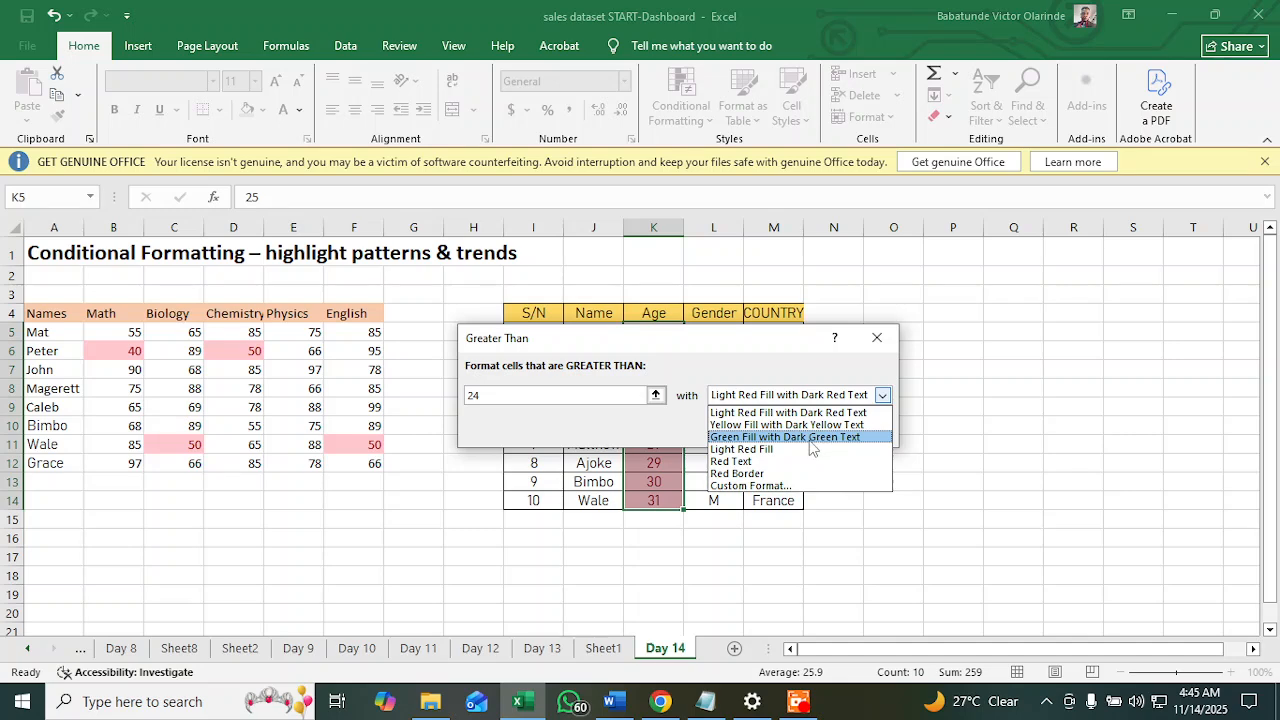
{"action": "left_click", "coordinate": [819, 437]}
{"action": "left_click", "coordinate": [790, 428]}
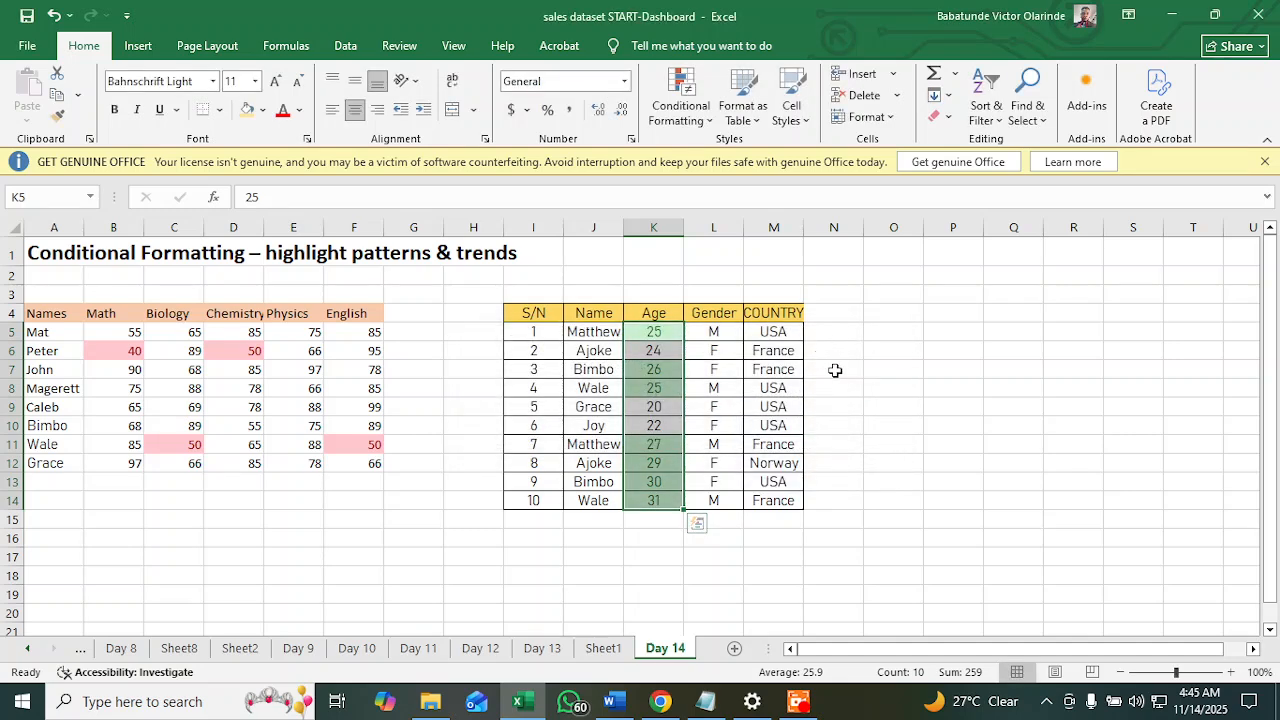
{"action": "left_click", "coordinate": [840, 369]}
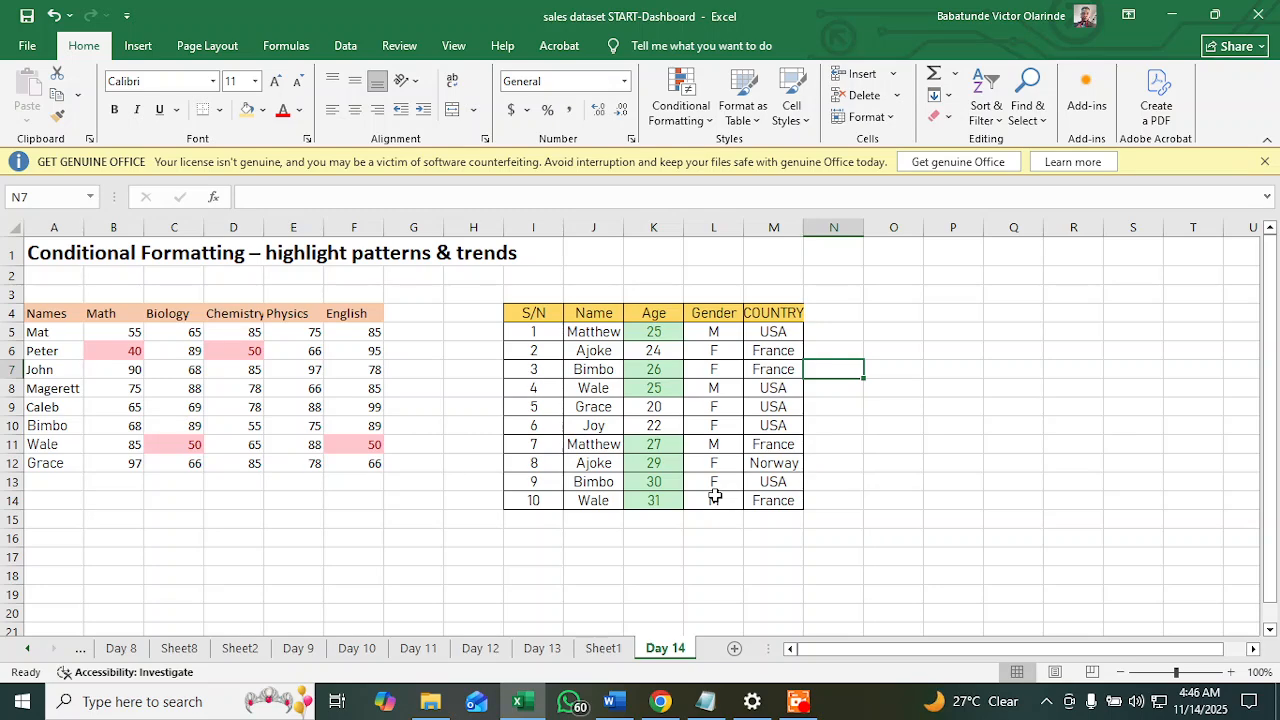
Step: Review the conditional formatting types in the Word notes, then look through Sheet2, Sheet1 and Day 9 in Excel for another table
{"action": "left_click", "coordinate": [614, 704]}
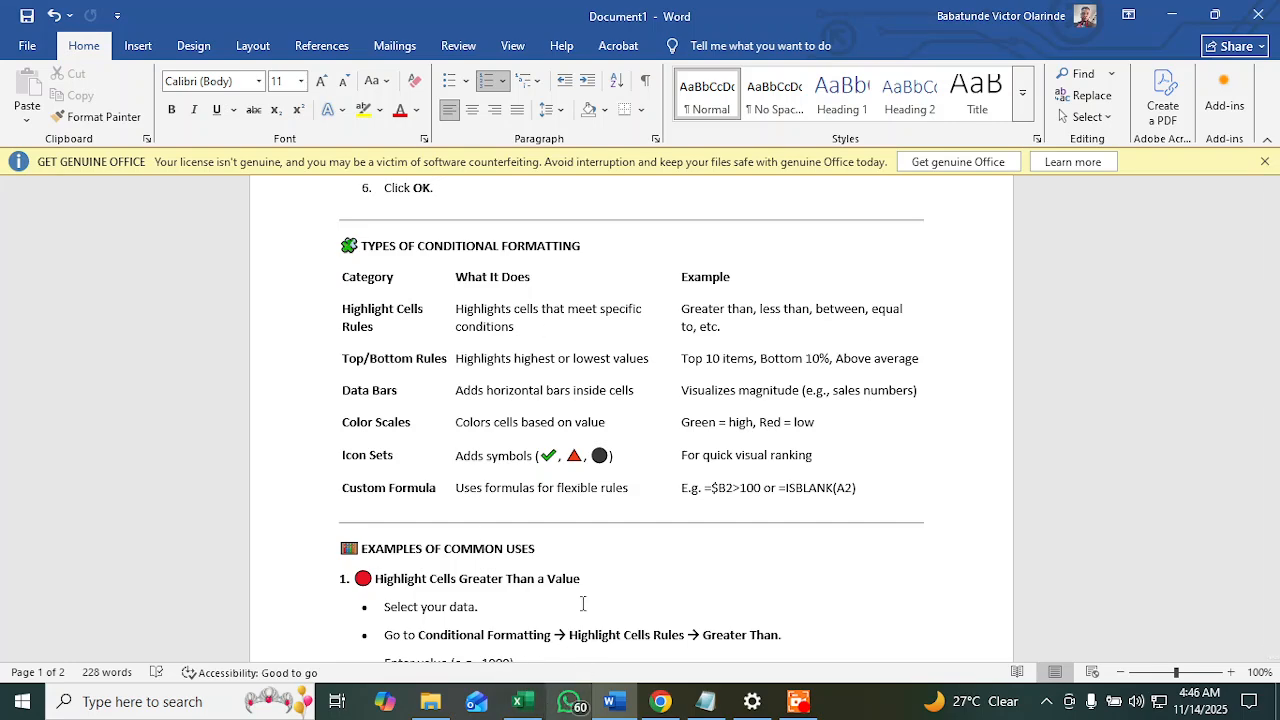
{"action": "left_click", "coordinate": [518, 702]}
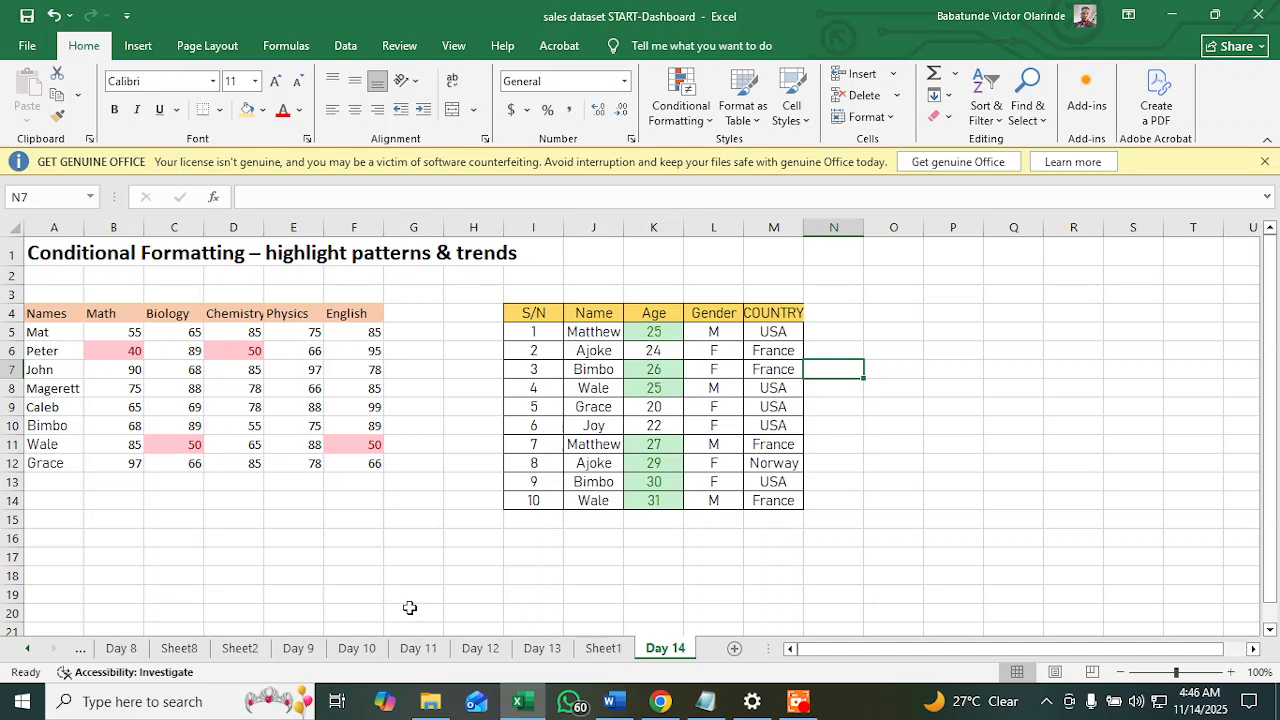
{"action": "left_click", "coordinate": [241, 648]}
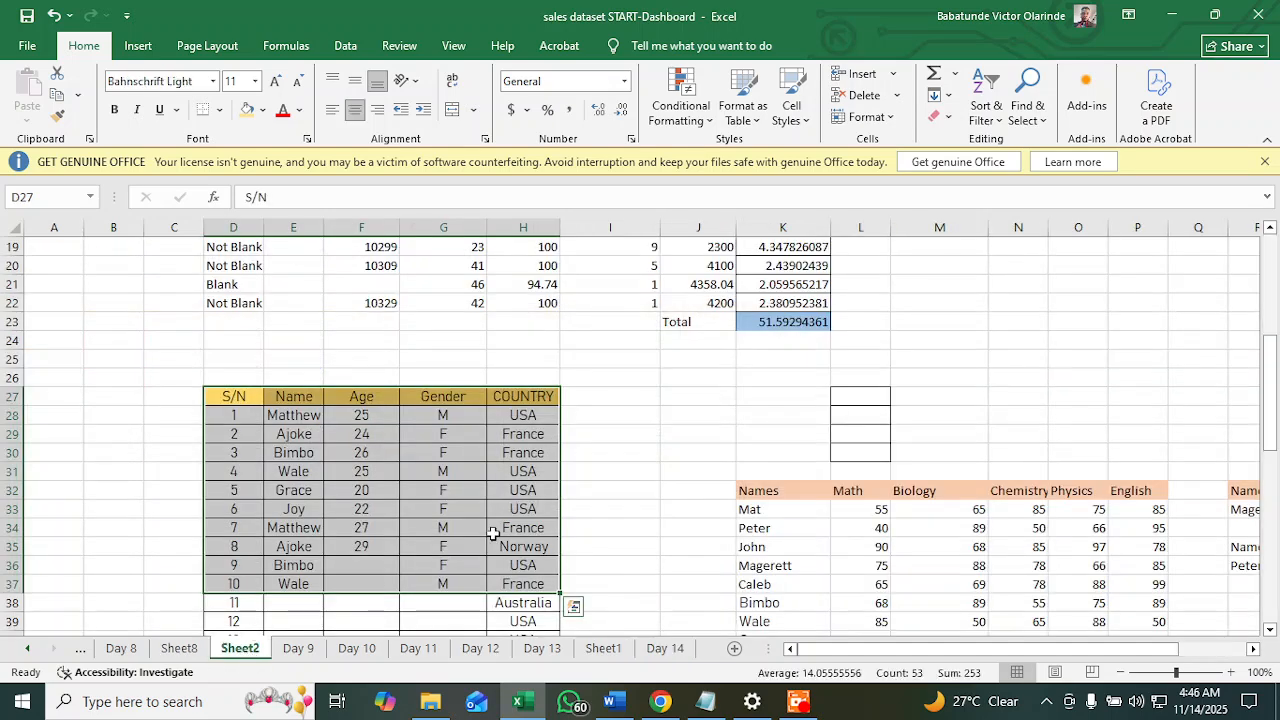
{"action": "scroll", "coordinate": [491, 531], "scroll_direction": "down", "scroll_amount": 7}
{"action": "scroll", "coordinate": [526, 446], "scroll_direction": "up", "scroll_amount": 9}
{"action": "scroll", "coordinate": [609, 445], "scroll_direction": "up", "scroll_amount": 4}
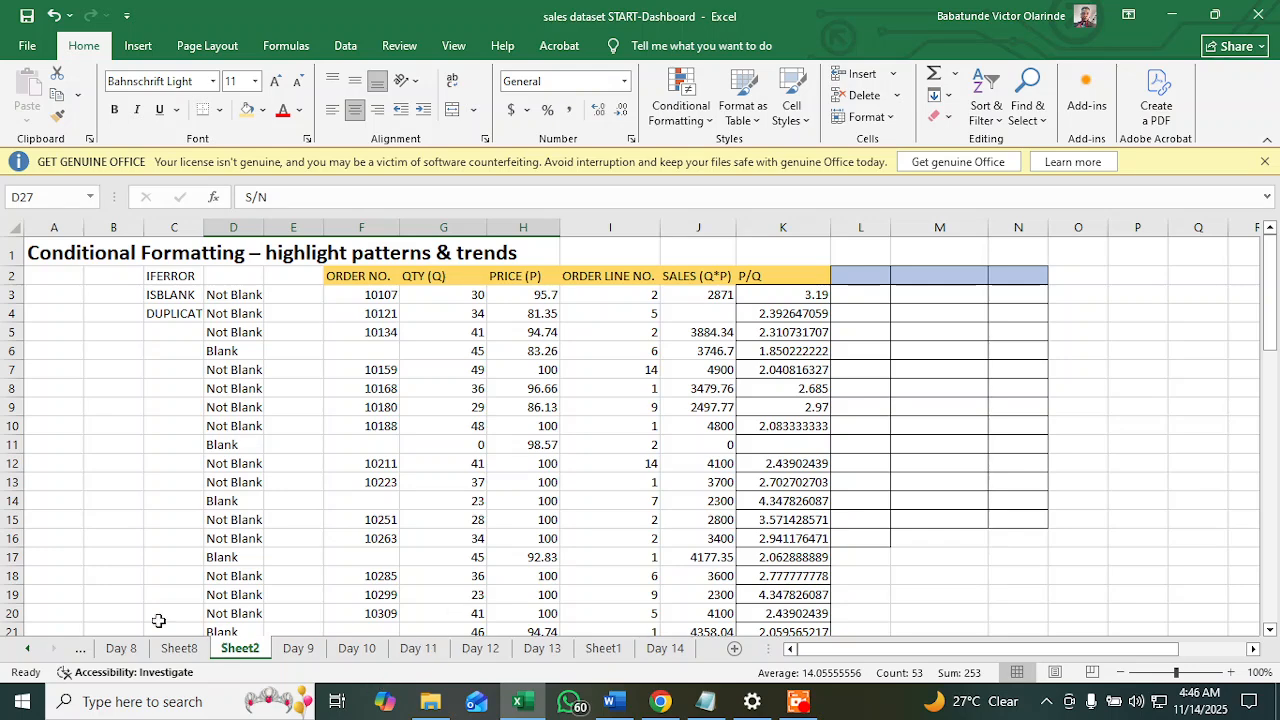
{"action": "left_click", "coordinate": [603, 648]}
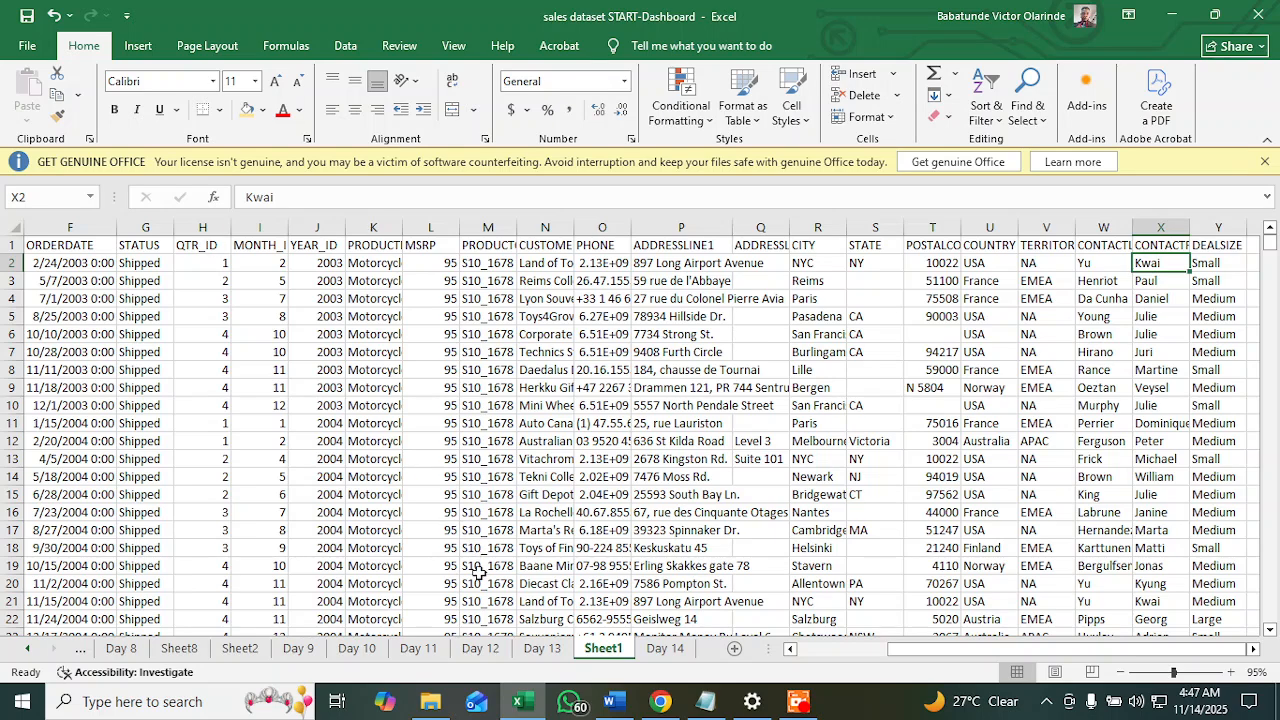
{"action": "left_click", "coordinate": [300, 648]}
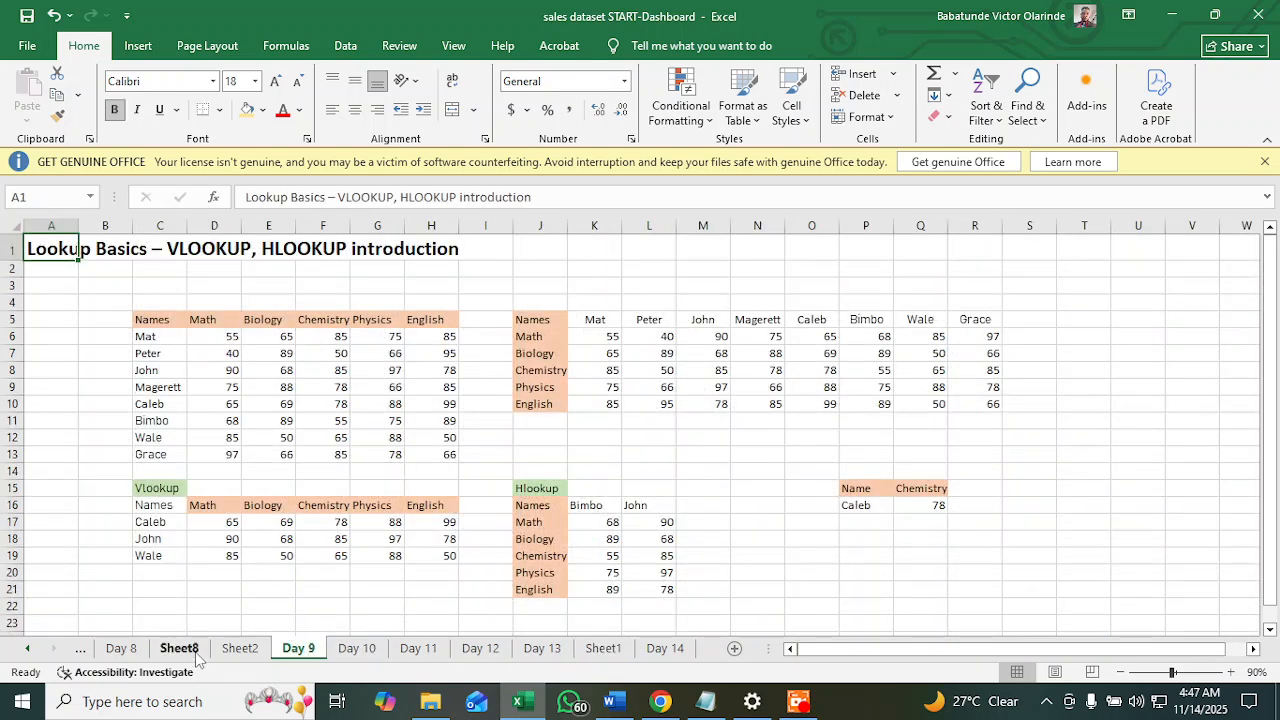
Step: Copy the order table F2:J20 from Sheet2, from ORDER NO. through SALES (Q*P)
{"action": "left_click", "coordinate": [240, 648]}
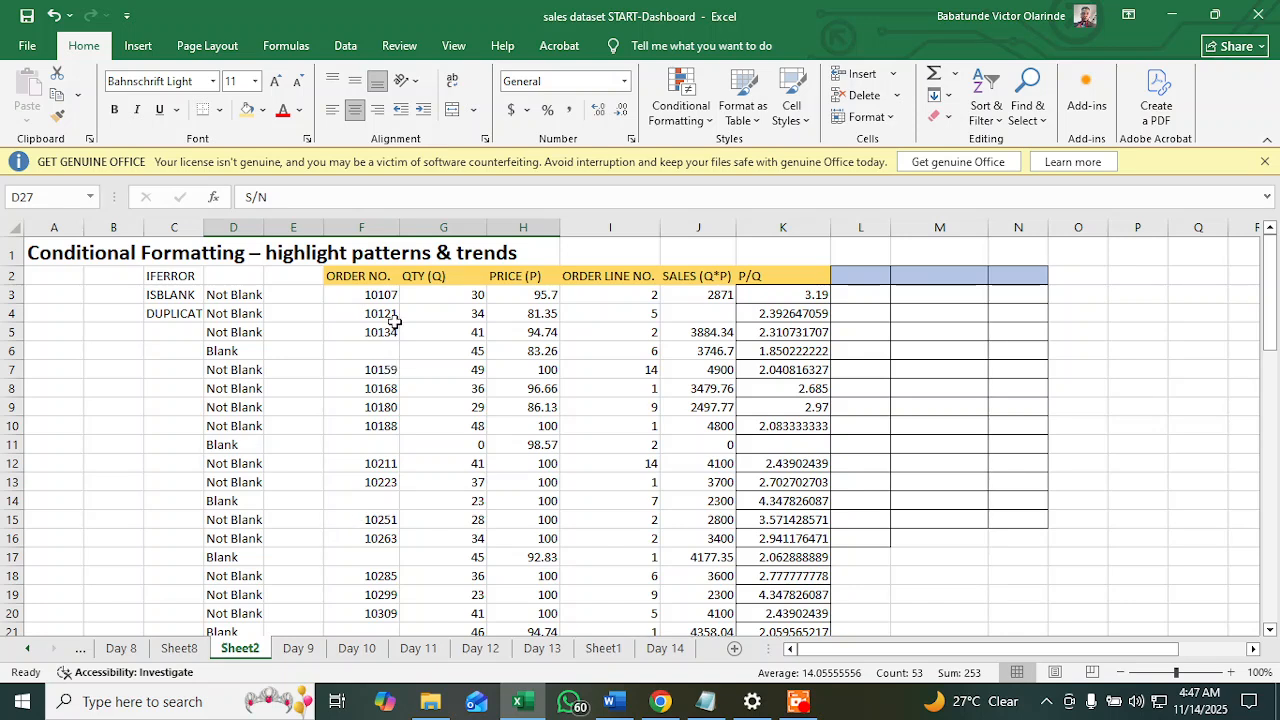
{"action": "left_click_drag", "start_coordinate": [386, 276], "coordinate": [708, 605]}
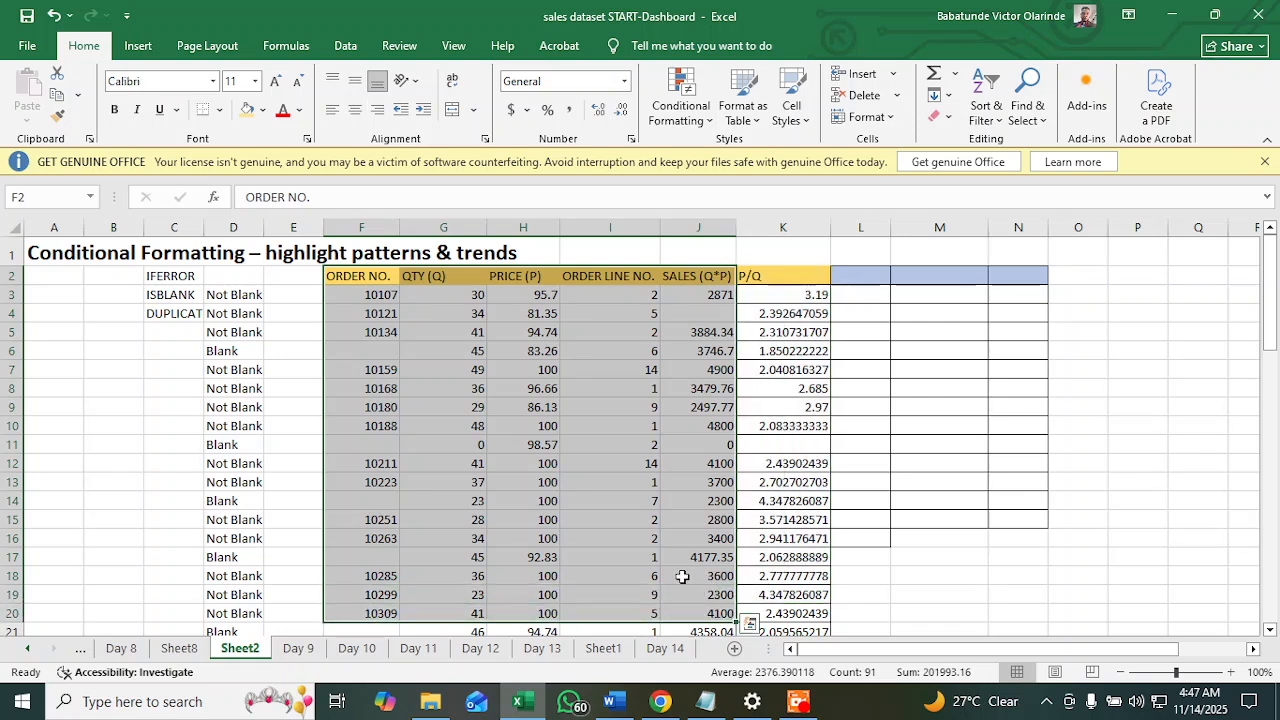
{"action": "key", "text": "ctrl+c"}
Step: Paste the copied order table into the Day 14 sheet at O2 and fit column O to its contents
{"action": "left_click", "coordinate": [665, 648]}
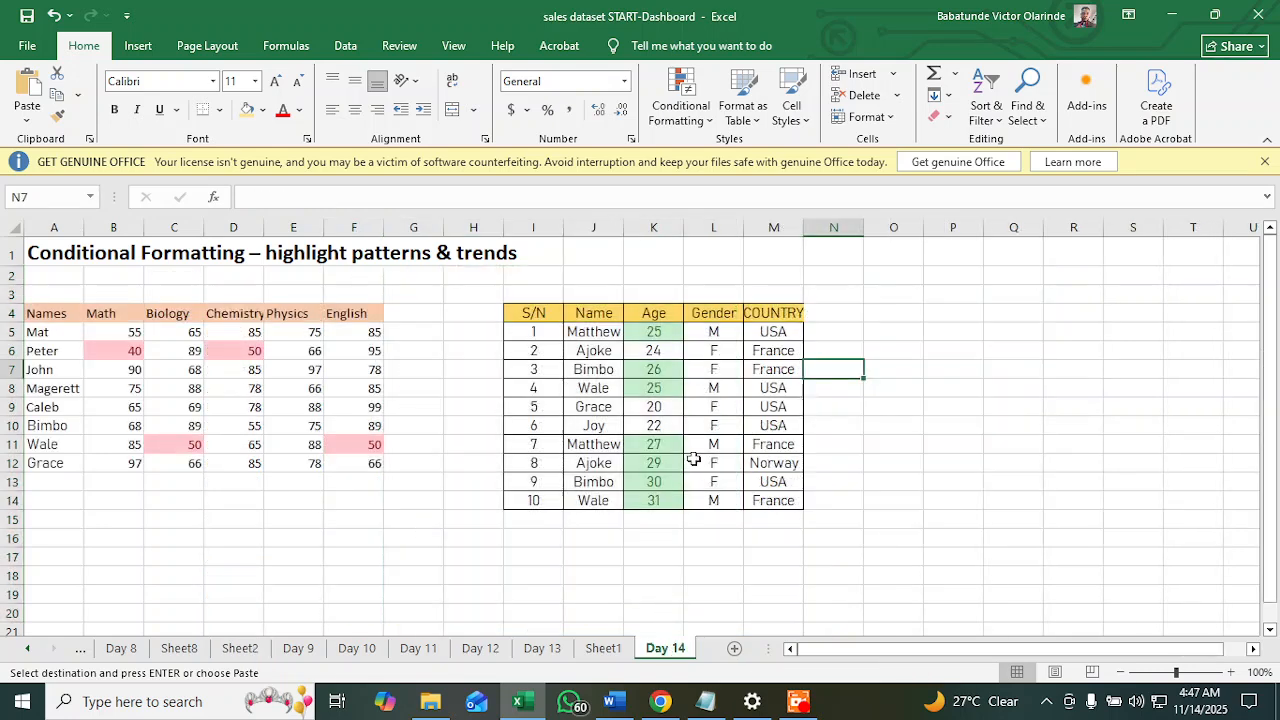
{"action": "left_click", "coordinate": [886, 312]}
{"action": "left_click", "coordinate": [906, 279]}
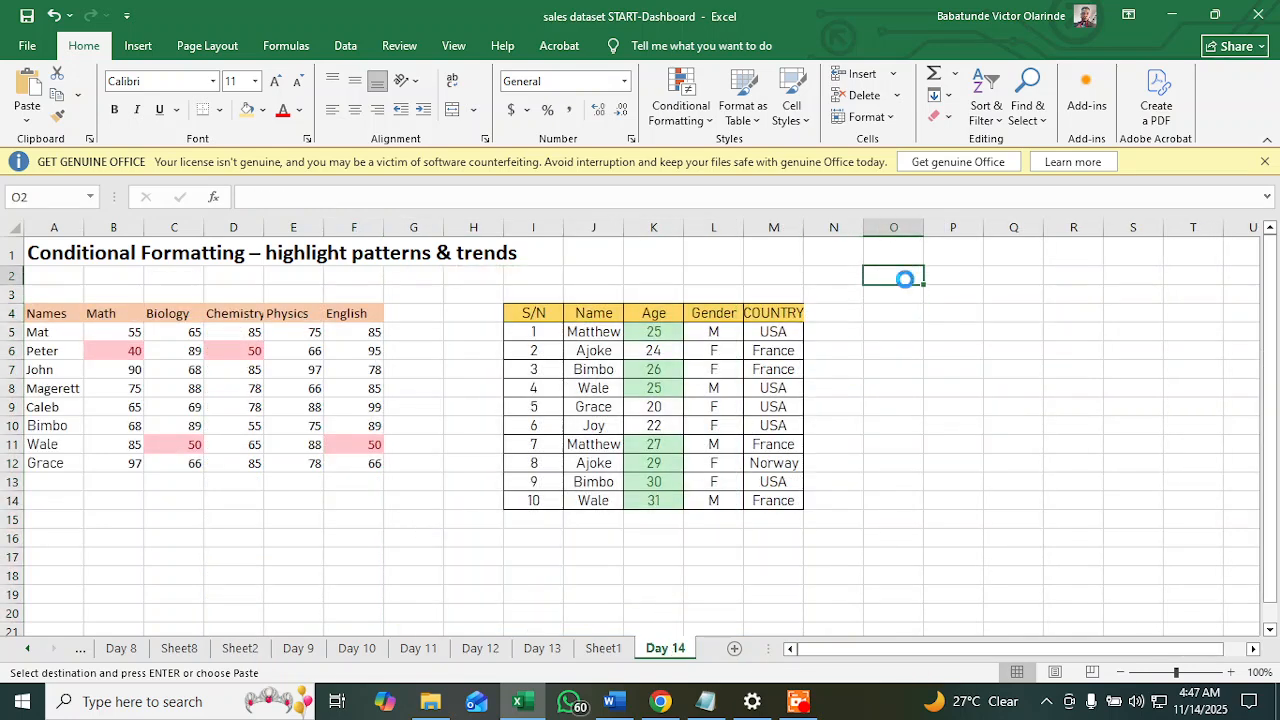
{"action": "scroll", "coordinate": [945, 356], "scroll_direction": "down", "scroll_amount": 1}
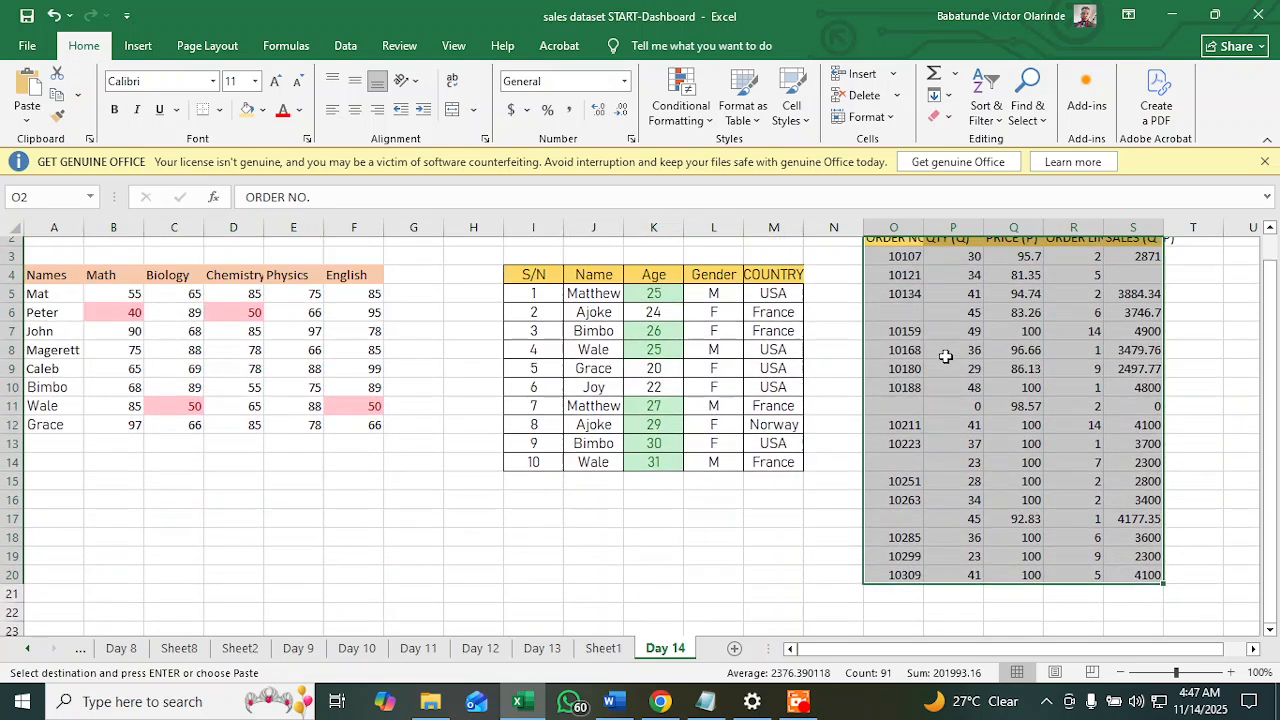
{"action": "scroll", "coordinate": [945, 356], "scroll_direction": "up", "scroll_amount": 1}
{"action": "left_click", "coordinate": [790, 578]}
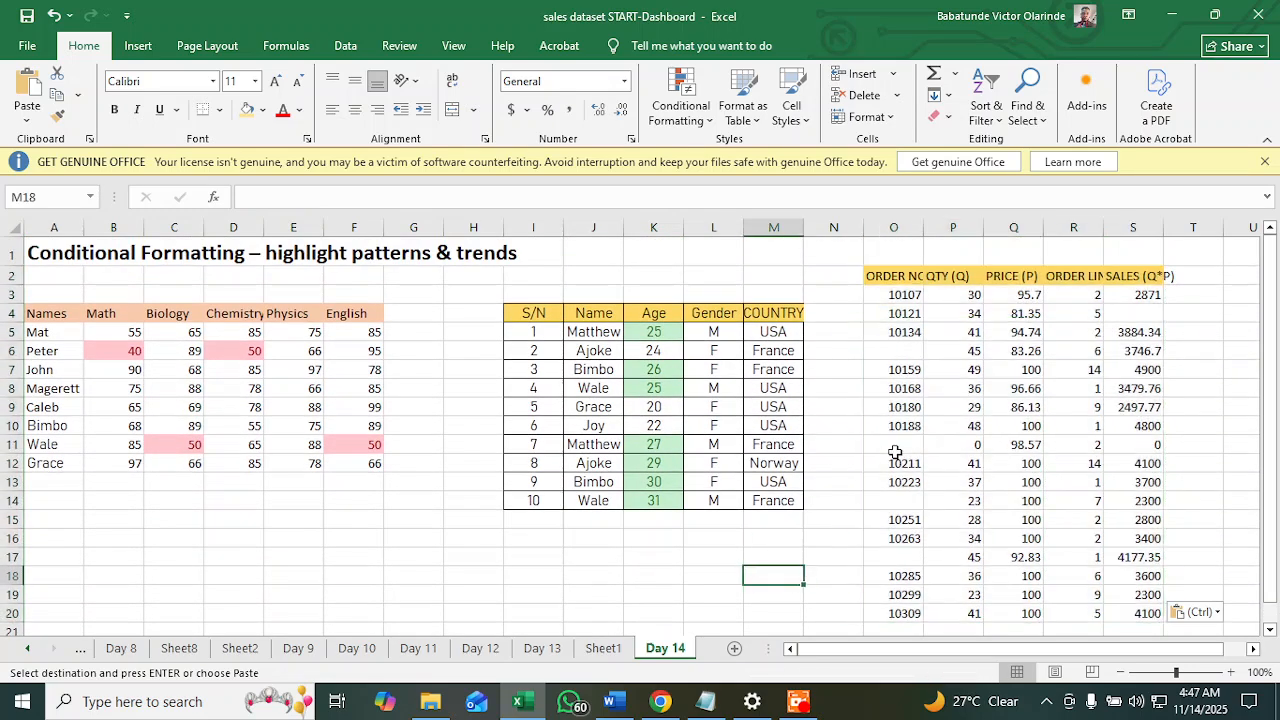
{"action": "double_click", "coordinate": [922, 226]}
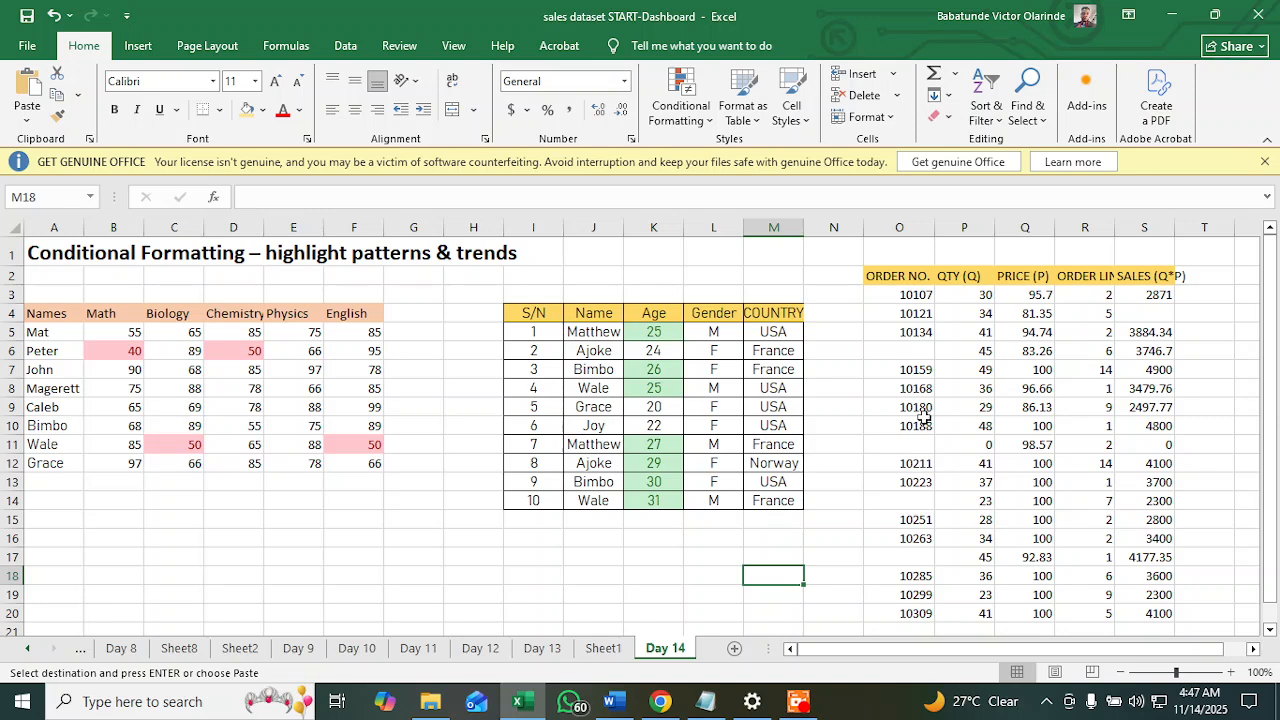
Step: Fill the blank ORDER NO. cell O6 with a five-digit order number
{"action": "left_click", "coordinate": [919, 351]}
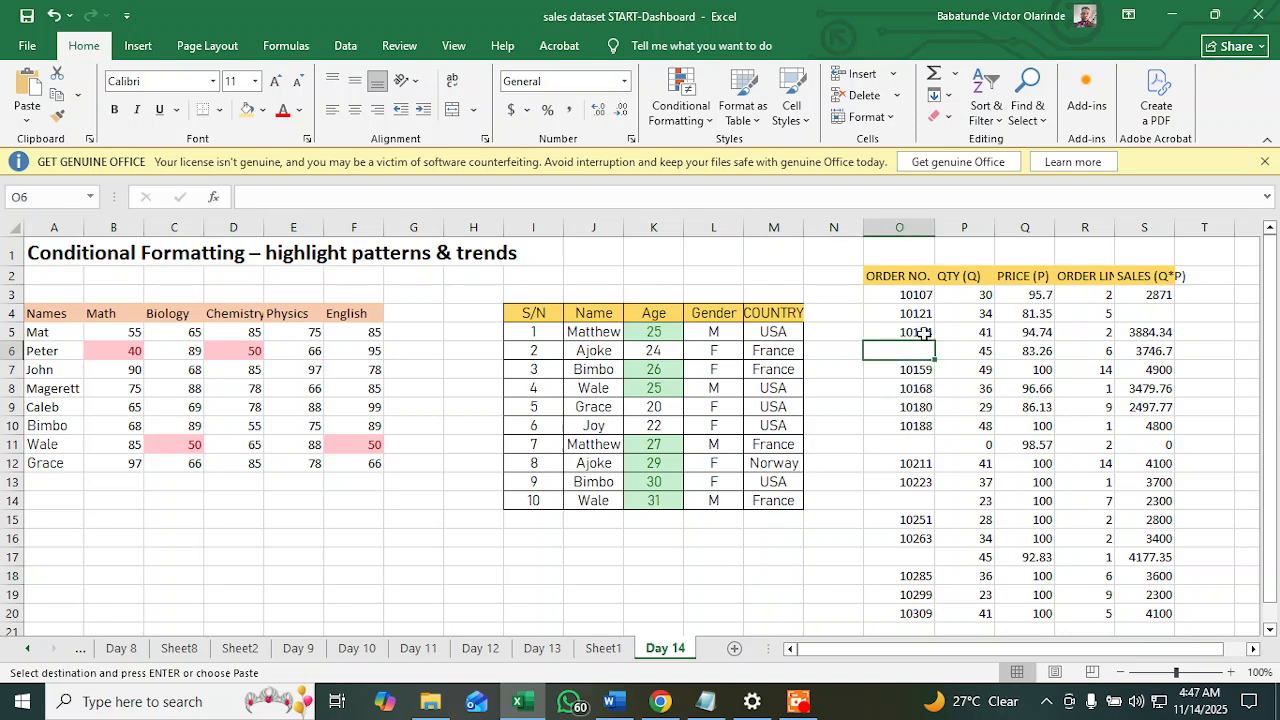
{"action": "left_click", "coordinate": [923, 333]}
{"action": "left_click", "coordinate": [899, 357]}
{"action": "type", "text": "101120"}
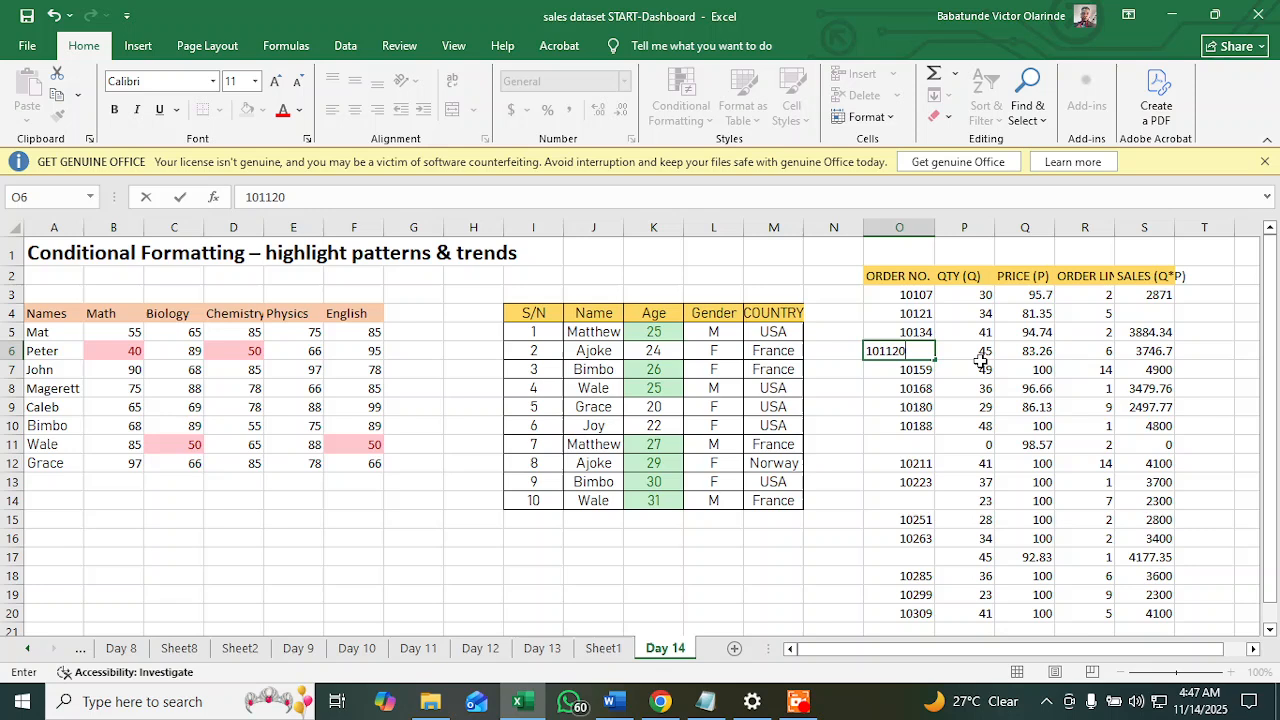
{"action": "key", "text": "Return"}
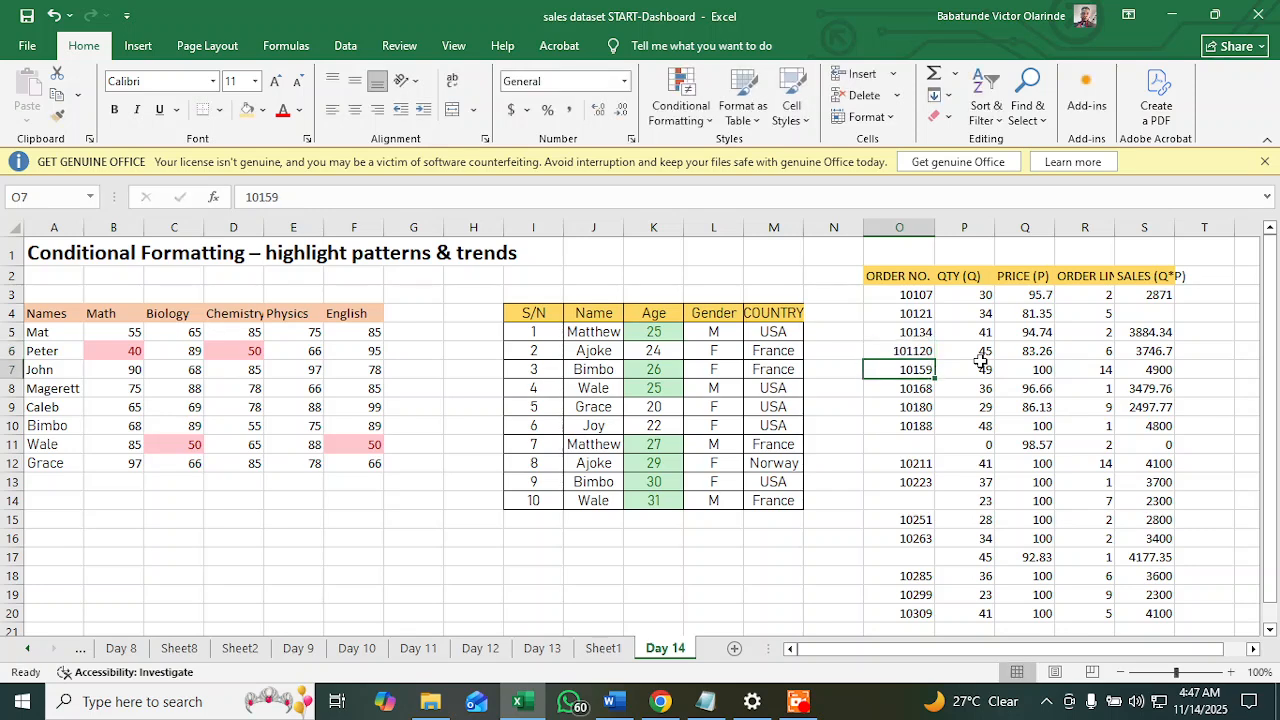
{"action": "left_click", "coordinate": [918, 352]}
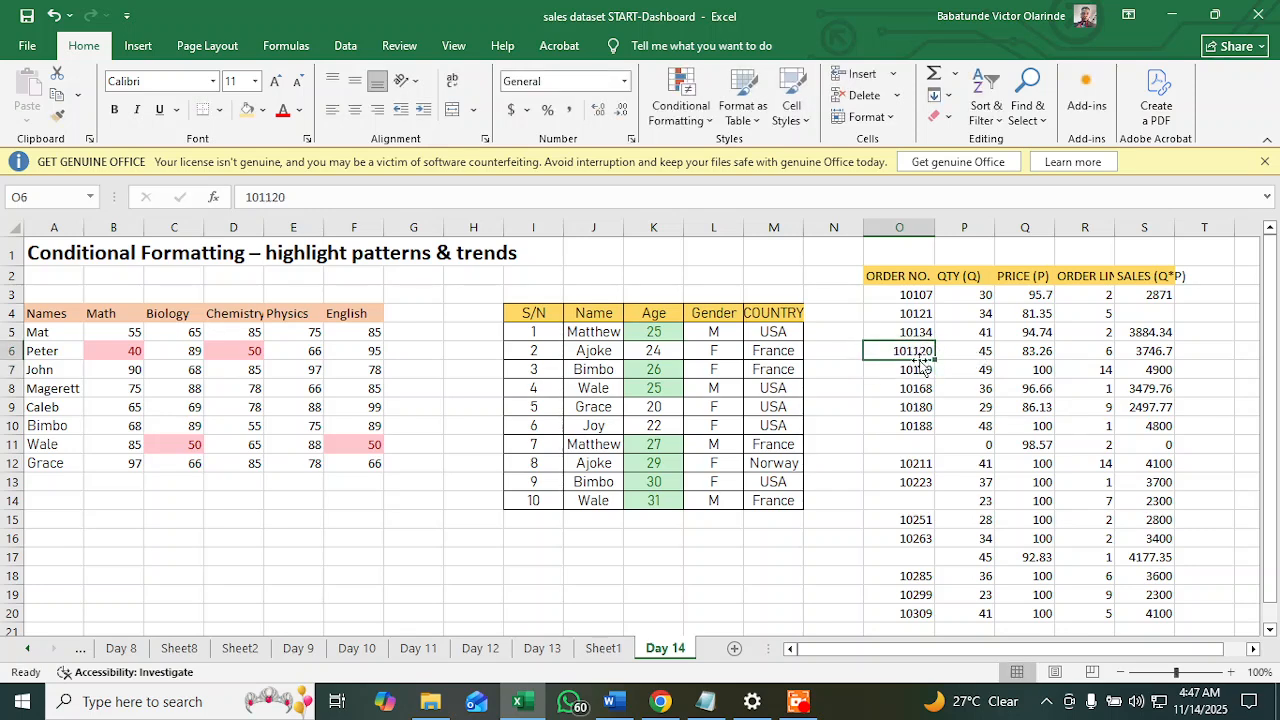
{"action": "double_click", "coordinate": [917, 351]}
{"action": "key", "text": "BackSpace"}
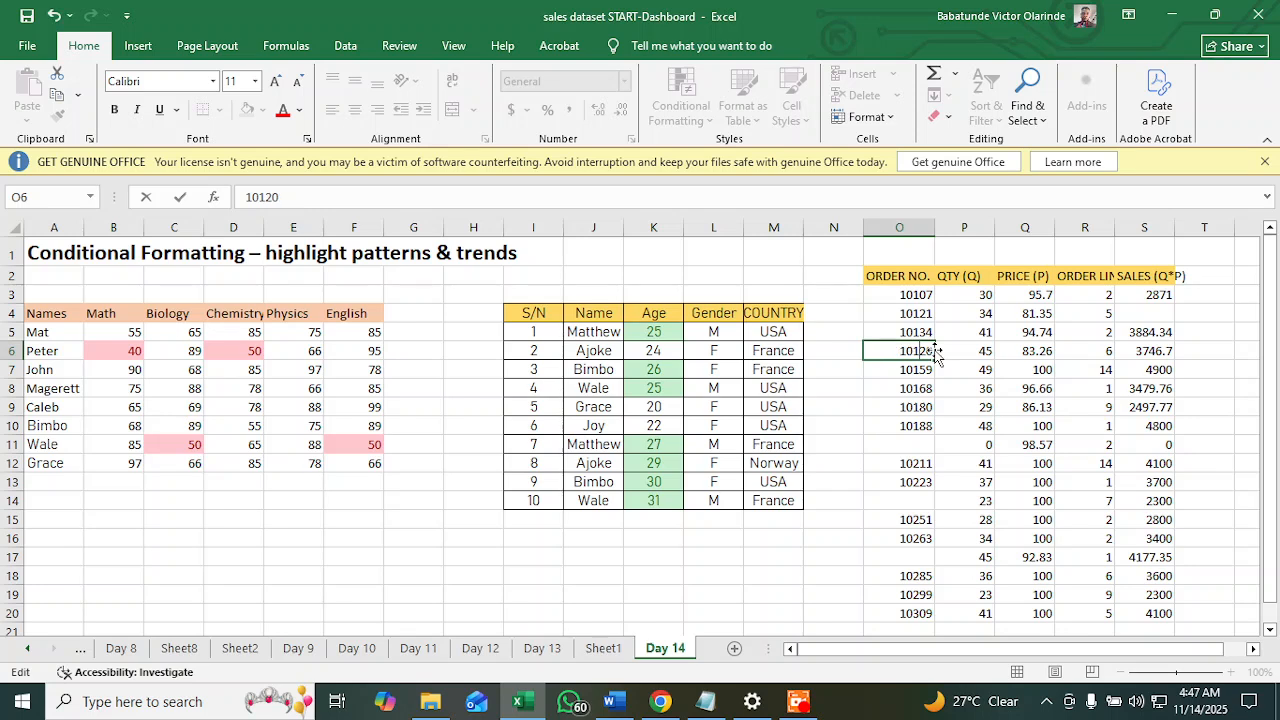
{"action": "key", "text": "Return"}
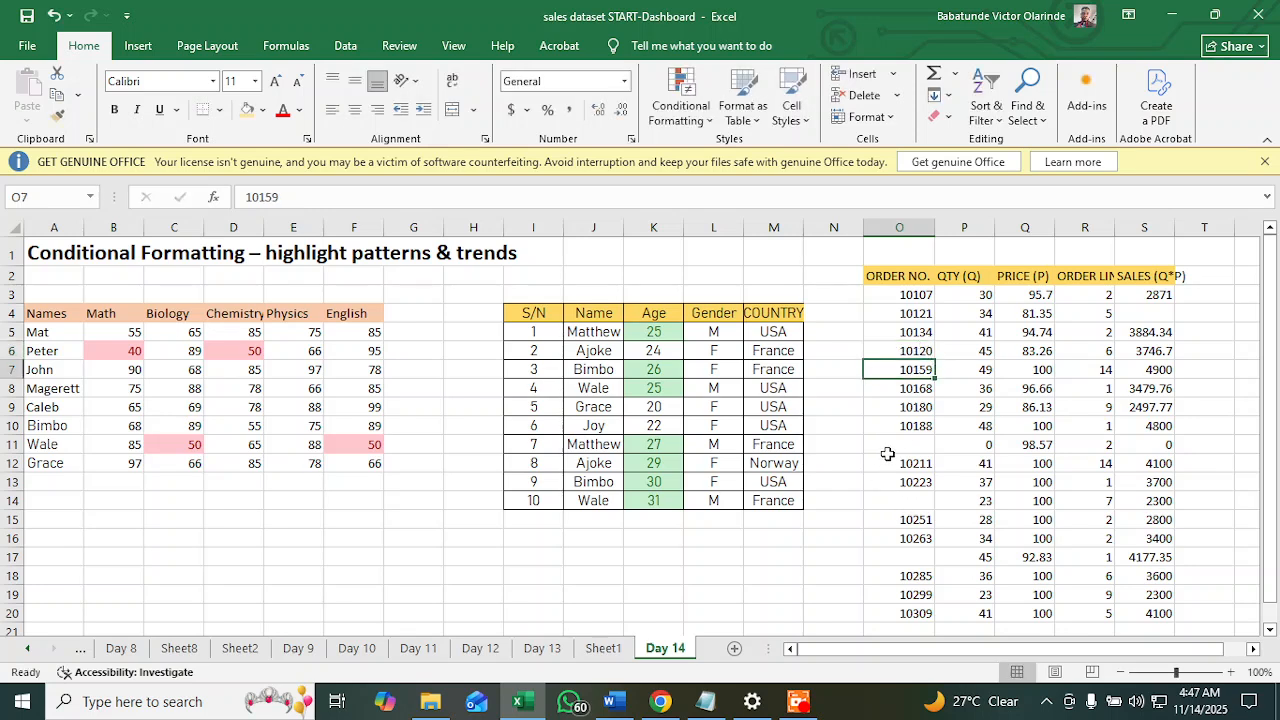
Step: Fill the blank ORDER NO. cells O11, O14 and O17 with five-digit order numbers
{"action": "left_click", "coordinate": [925, 441]}
{"action": "type", "text": "10190"}
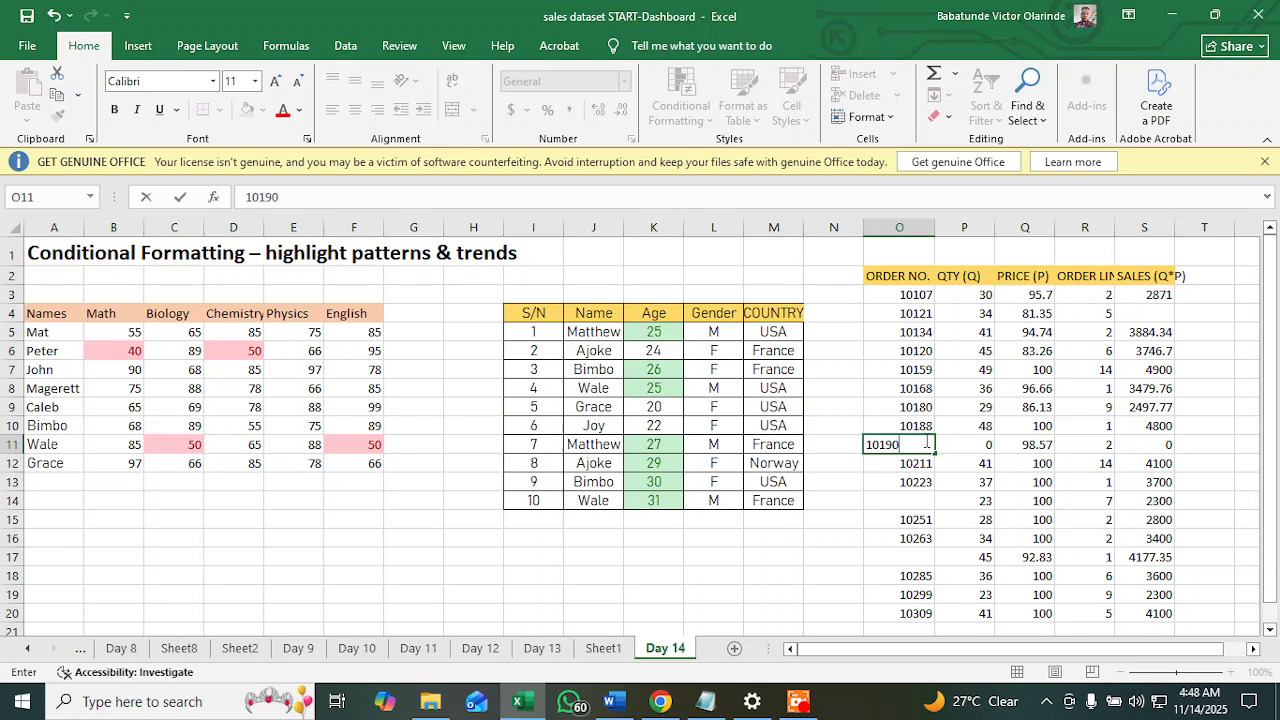
{"action": "key", "text": "Return"}
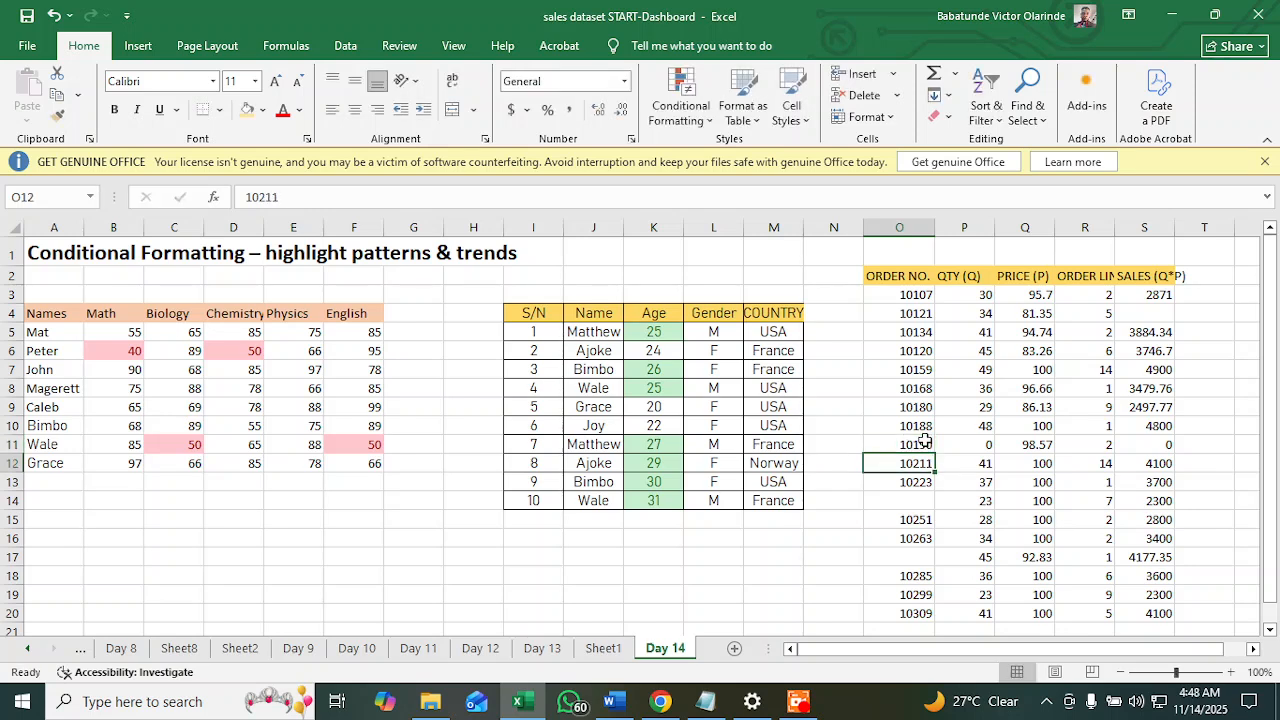
{"action": "left_click", "coordinate": [919, 500]}
{"action": "type", "text": "10111"}
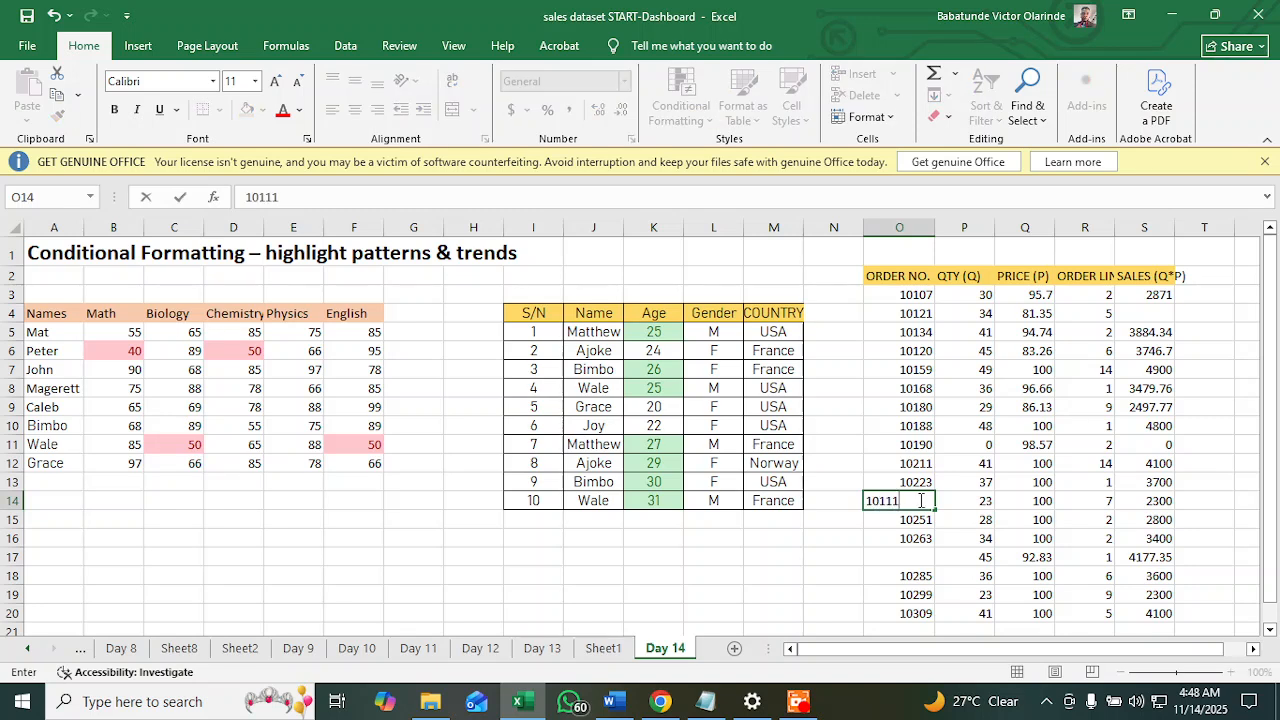
{"action": "key", "text": "Return"}
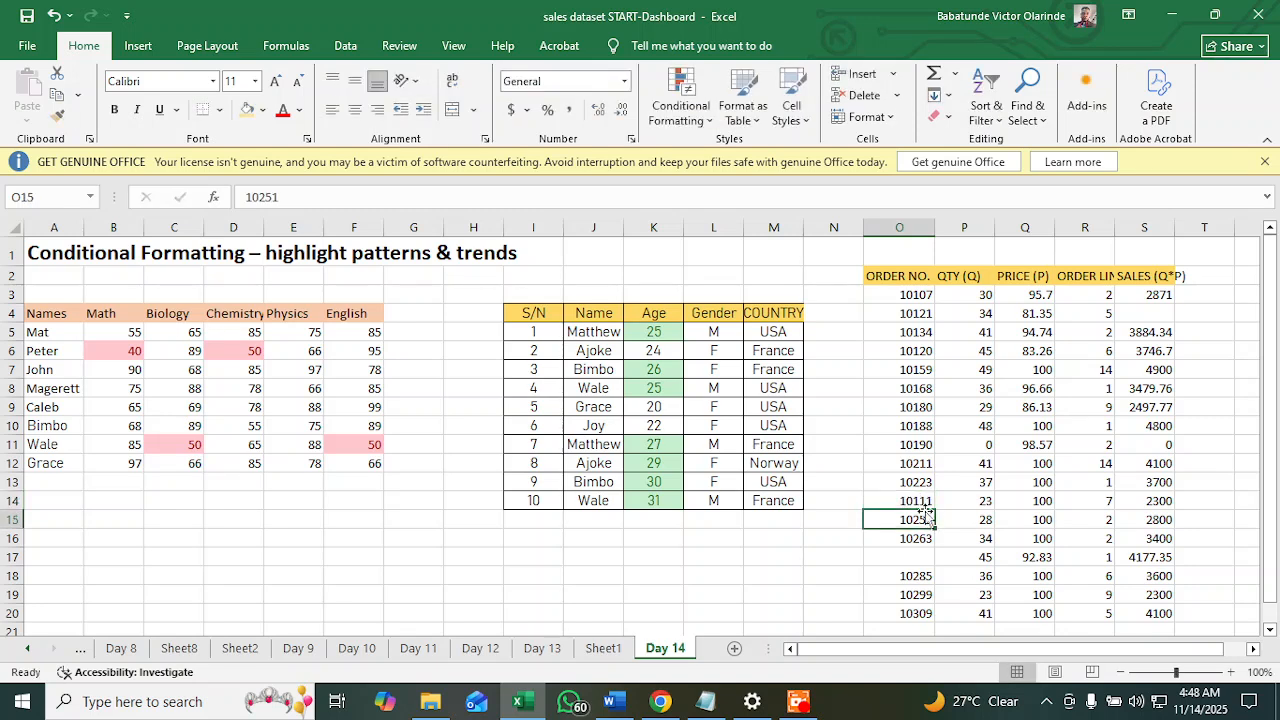
{"action": "left_click", "coordinate": [915, 560]}
{"action": "type", "text": "10350"}
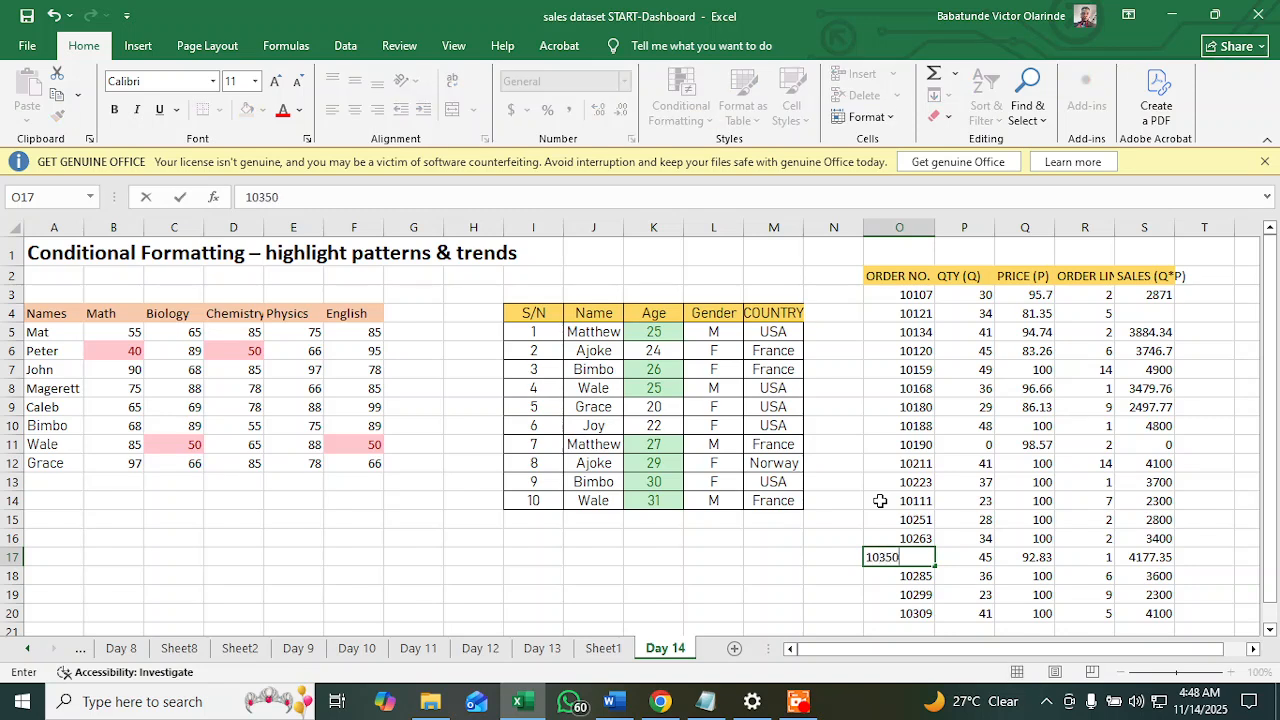
{"action": "key", "text": "Return"}
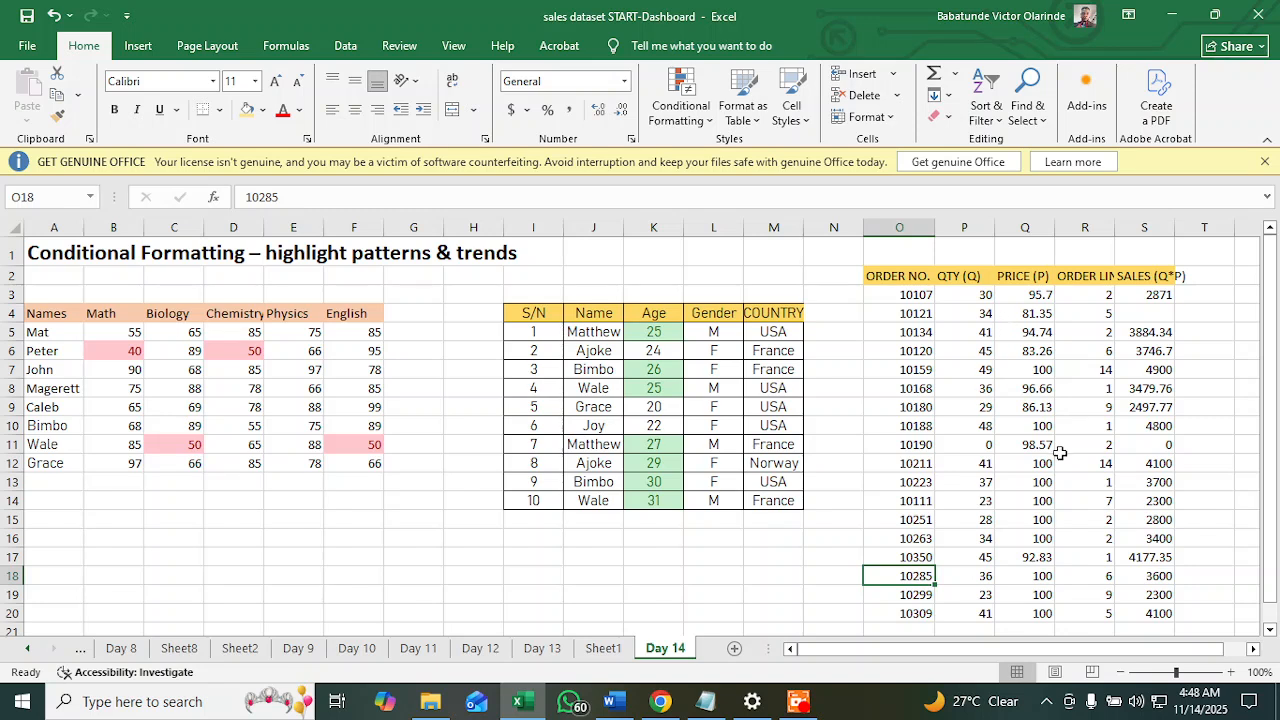
Step: Fit columns R and S to their contents and copy the sales formula from S3 down through S5
{"action": "double_click", "coordinate": [1116, 221]}
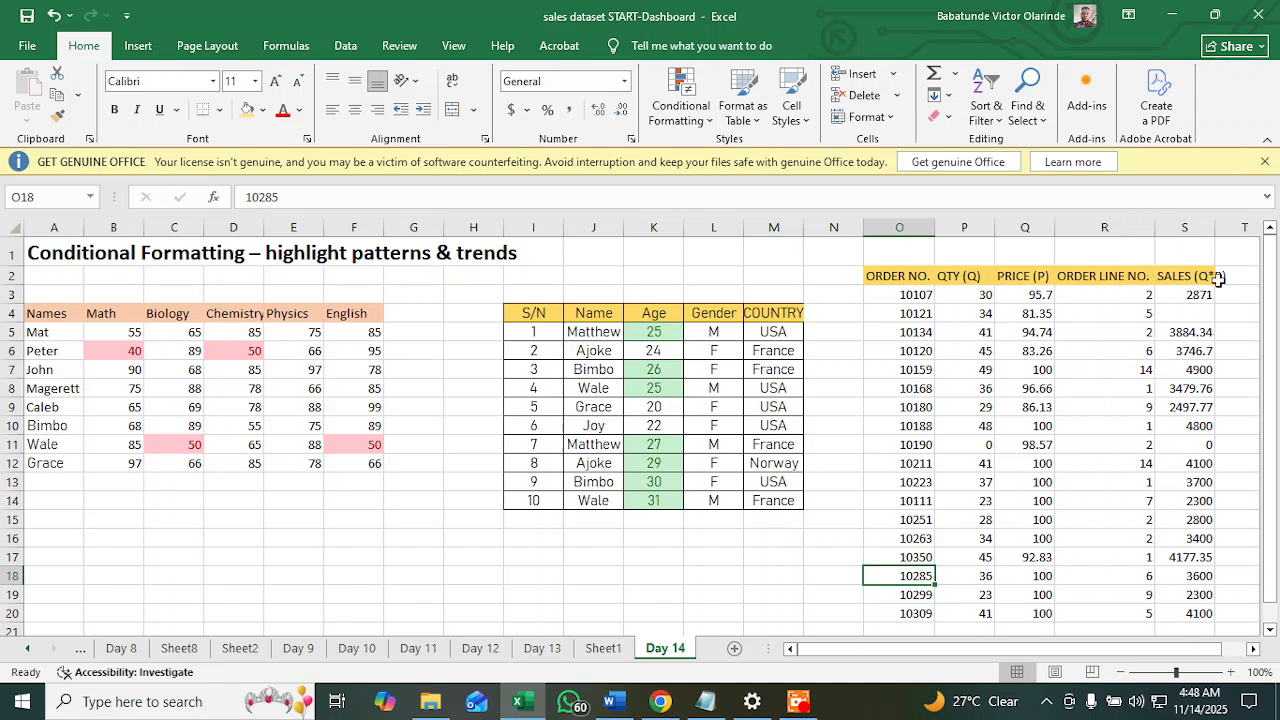
{"action": "double_click", "coordinate": [1216, 229]}
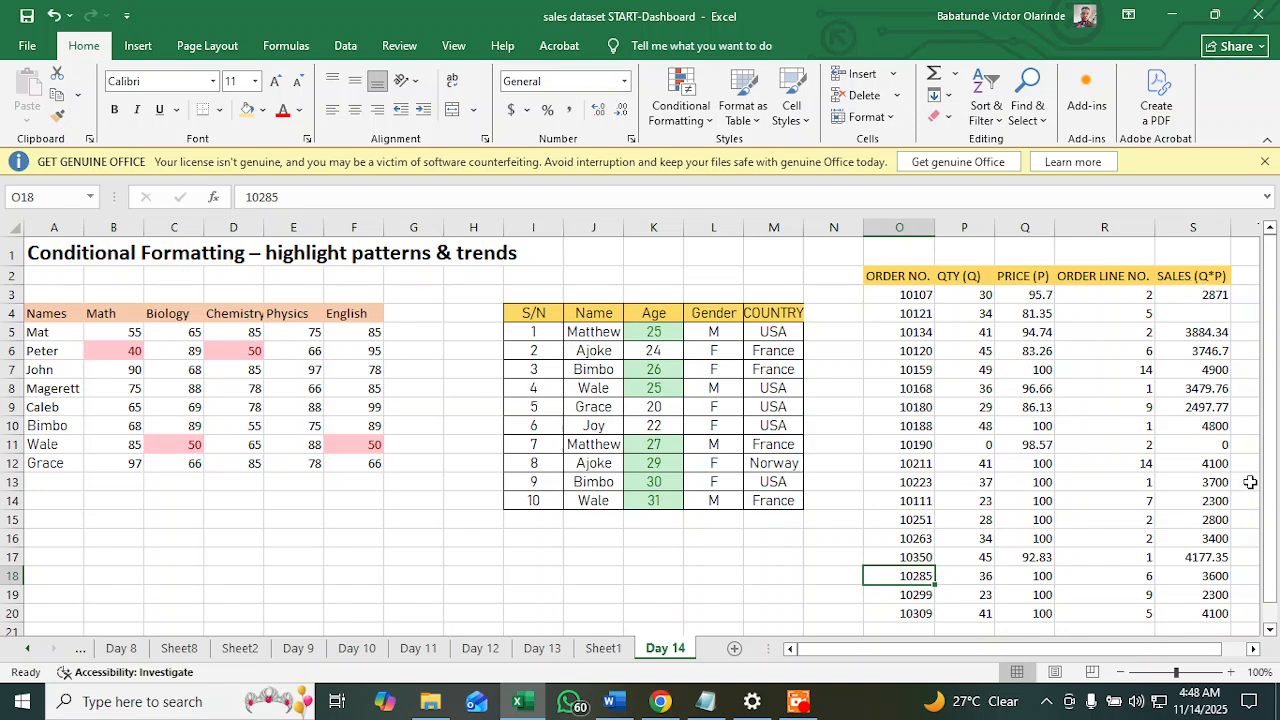
{"action": "left_click", "coordinate": [1185, 317]}
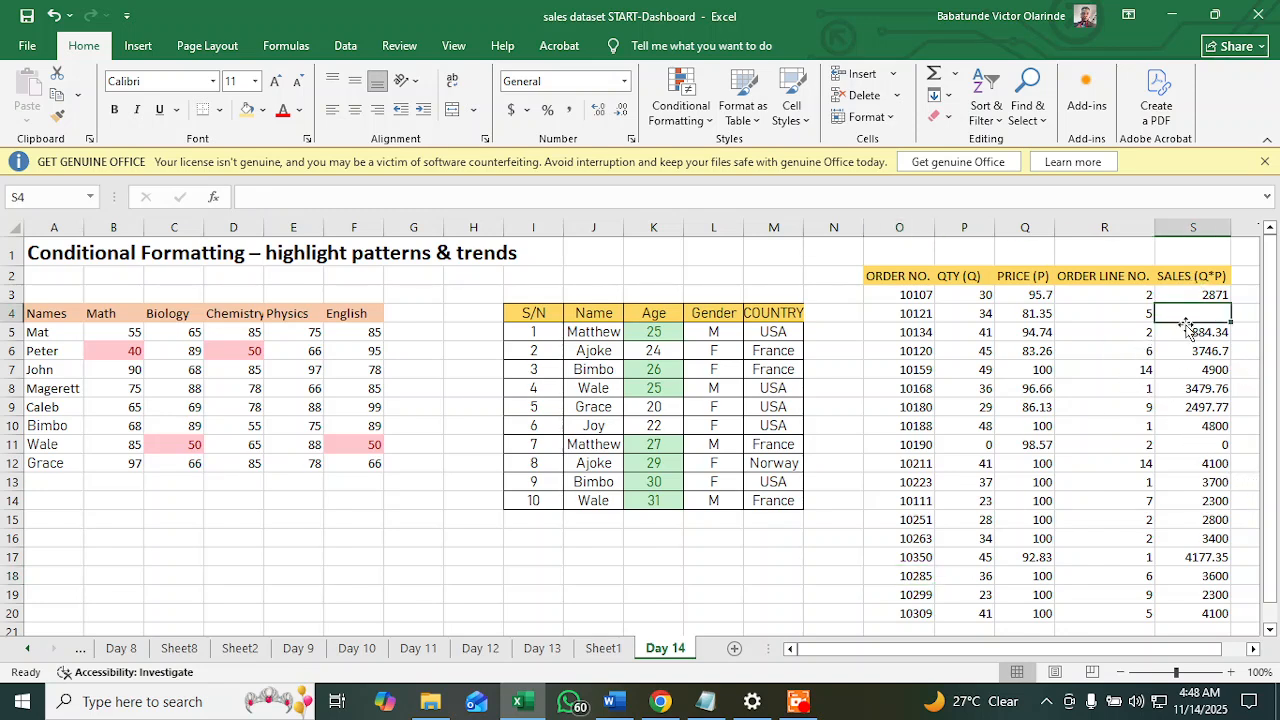
{"action": "left_click", "coordinate": [1185, 333]}
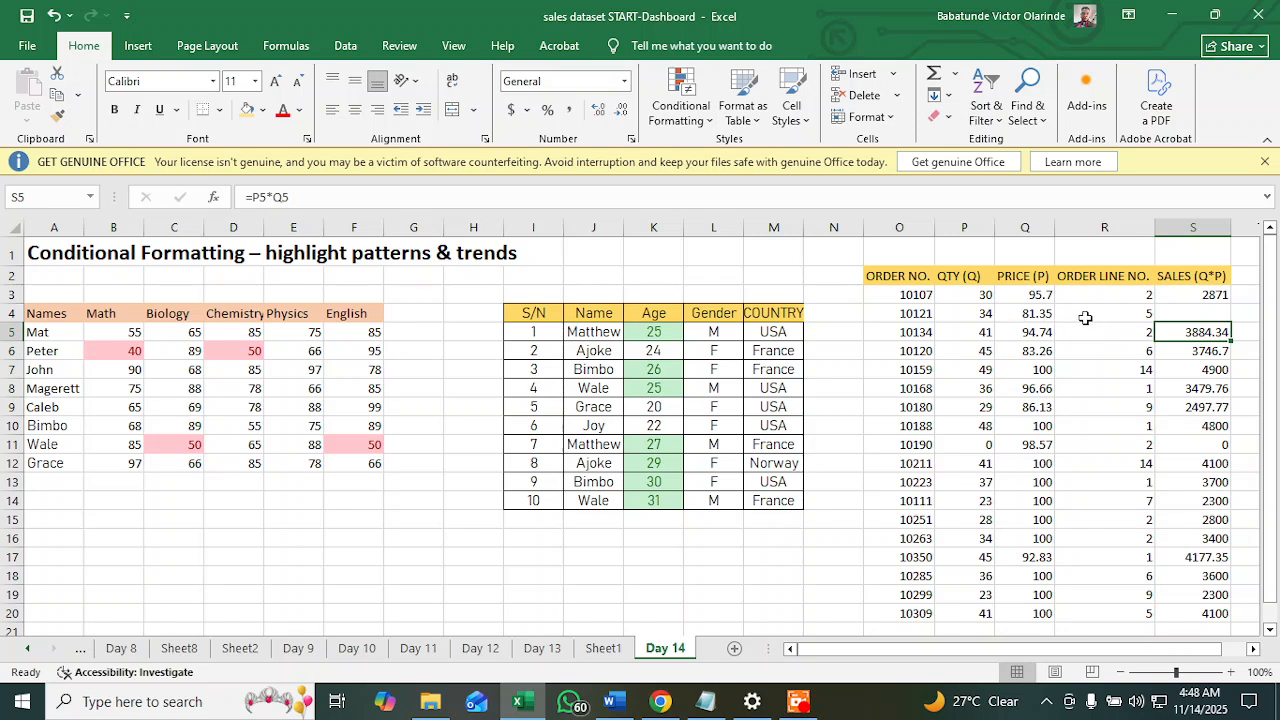
{"action": "left_click", "coordinate": [1208, 300]}
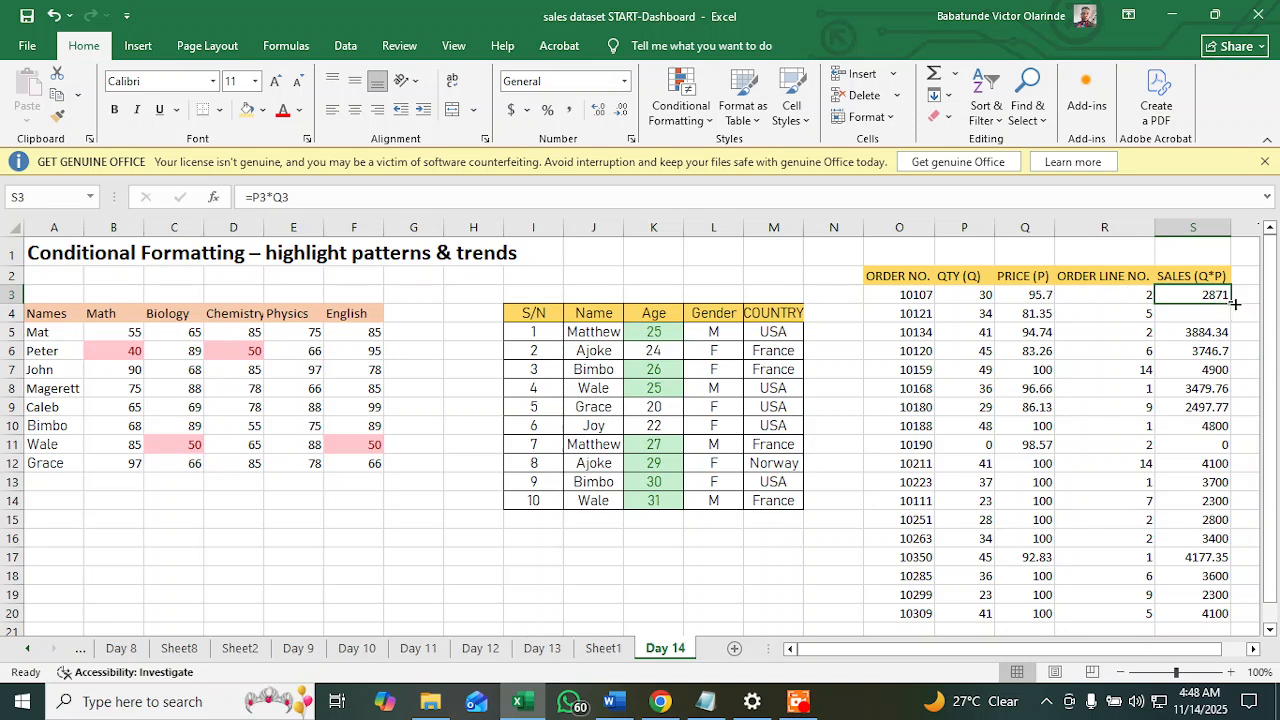
{"action": "left_click_drag", "start_coordinate": [1230, 302], "coordinate": [1230, 321]}
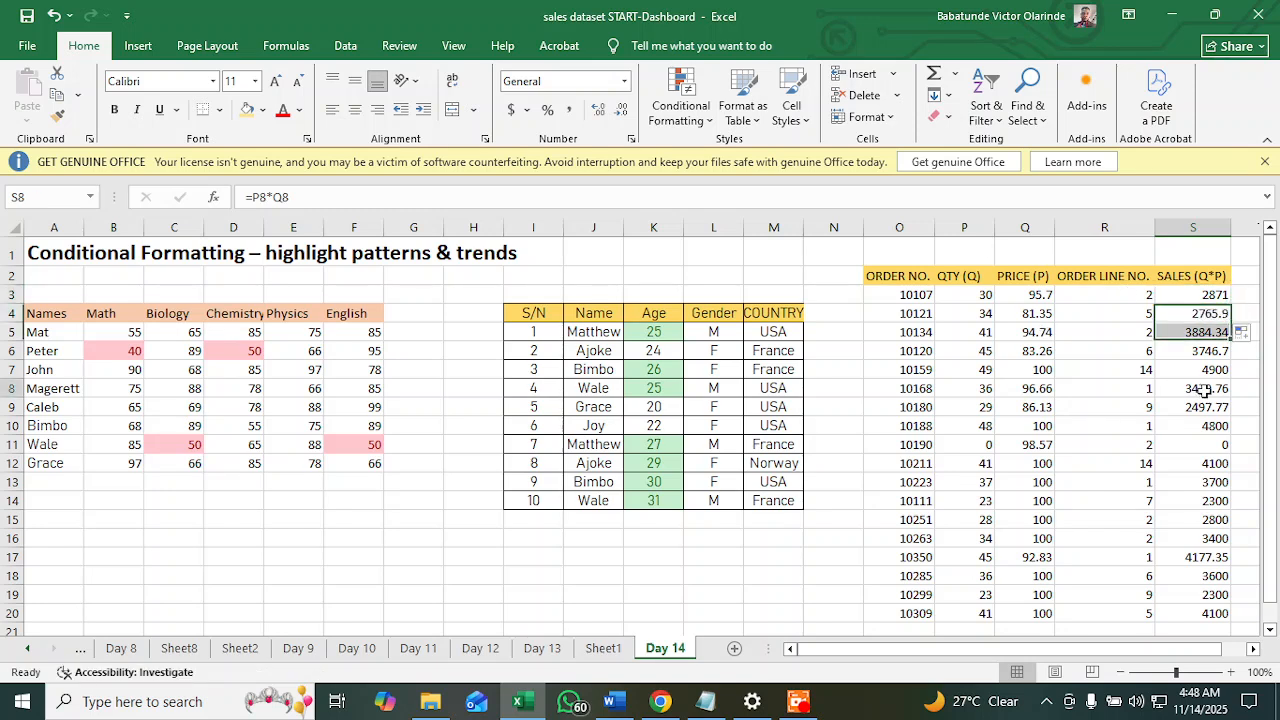
Step: Copy the sales formula in S10 down through S12
{"action": "left_click", "coordinate": [1200, 390]}
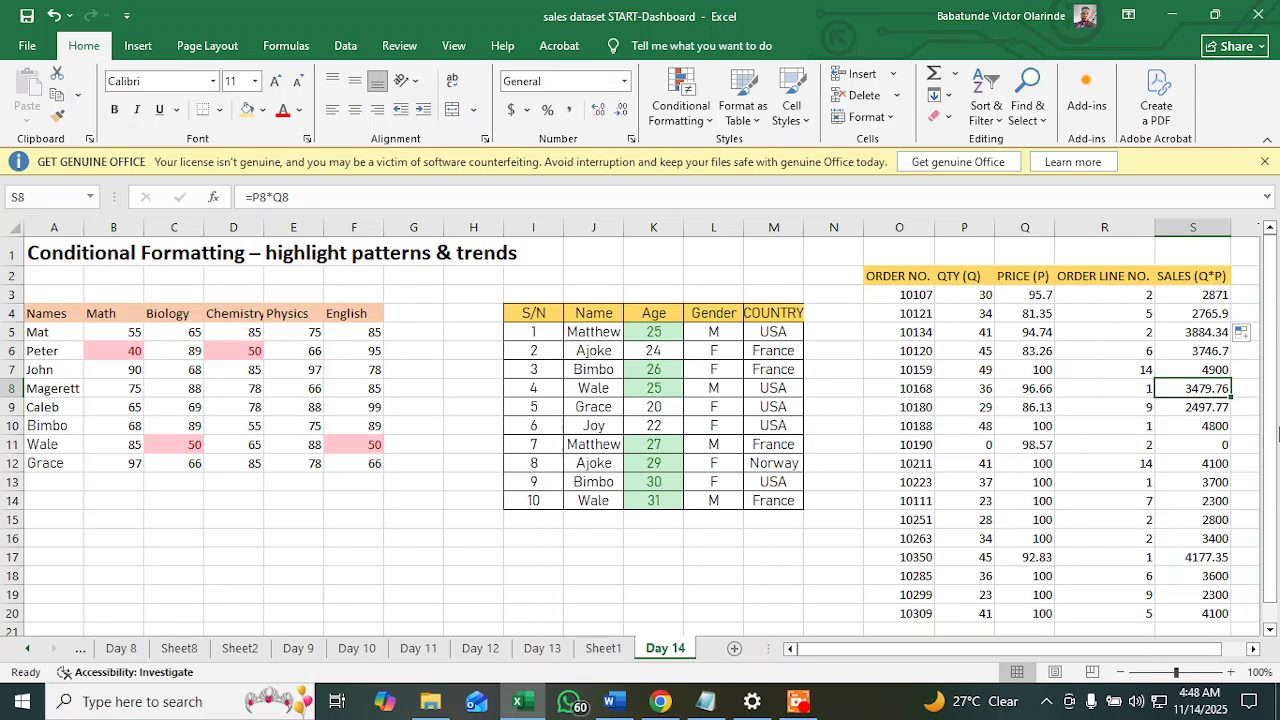
{"action": "left_click", "coordinate": [1228, 426]}
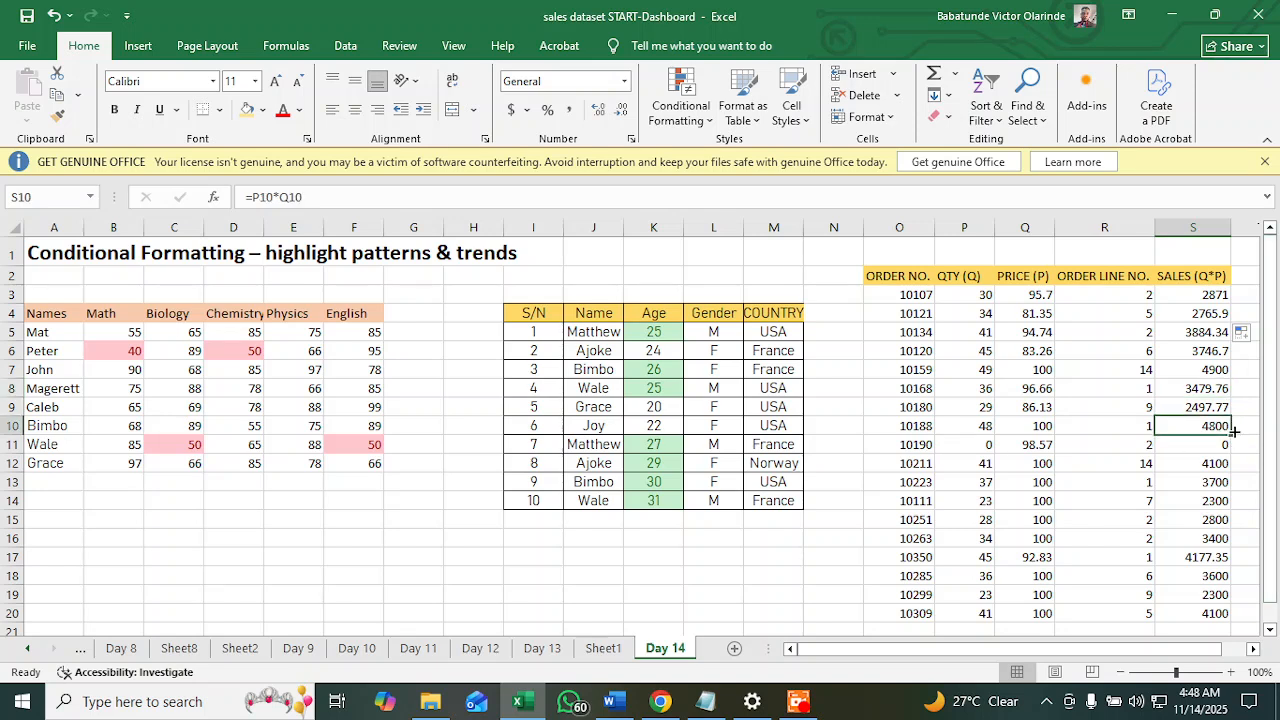
{"action": "left_click_drag", "start_coordinate": [1234, 430], "coordinate": [1232, 468]}
{"action": "left_click", "coordinate": [1198, 500]}
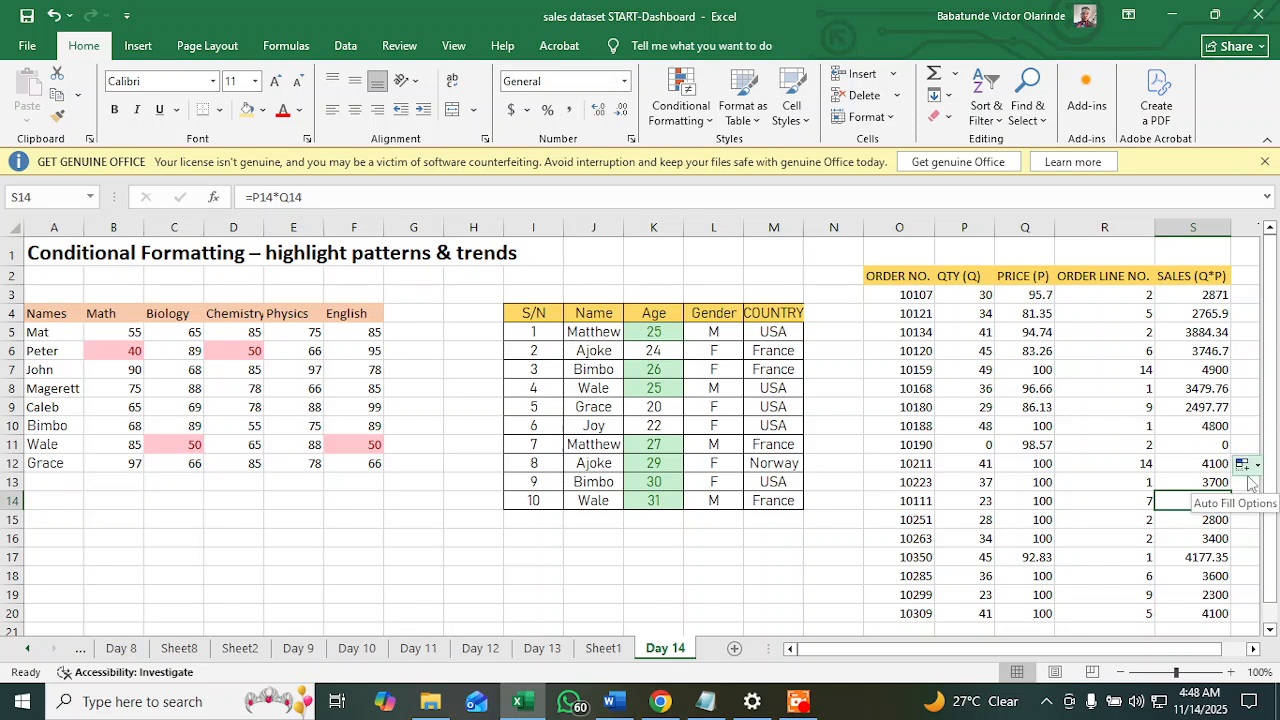
Step: Set the QTY (Q) value in P11 to 20
{"action": "left_click", "coordinate": [965, 446]}
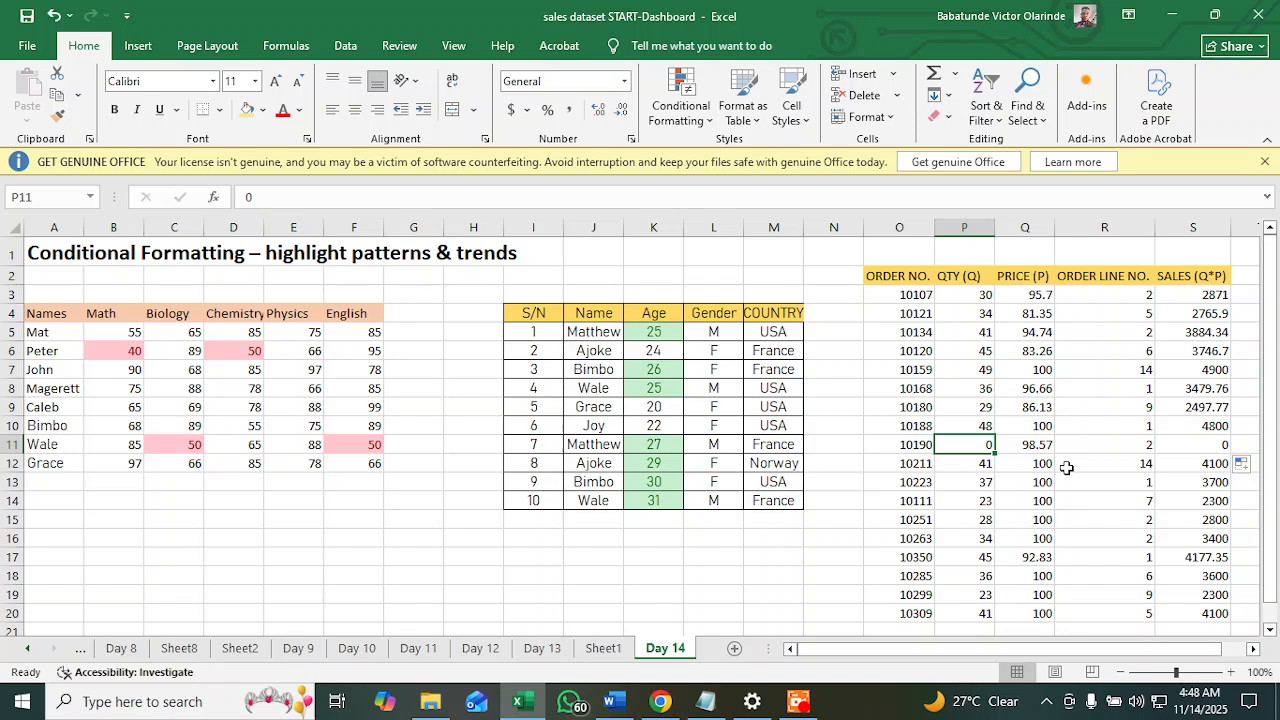
{"action": "type", "text": "2"}
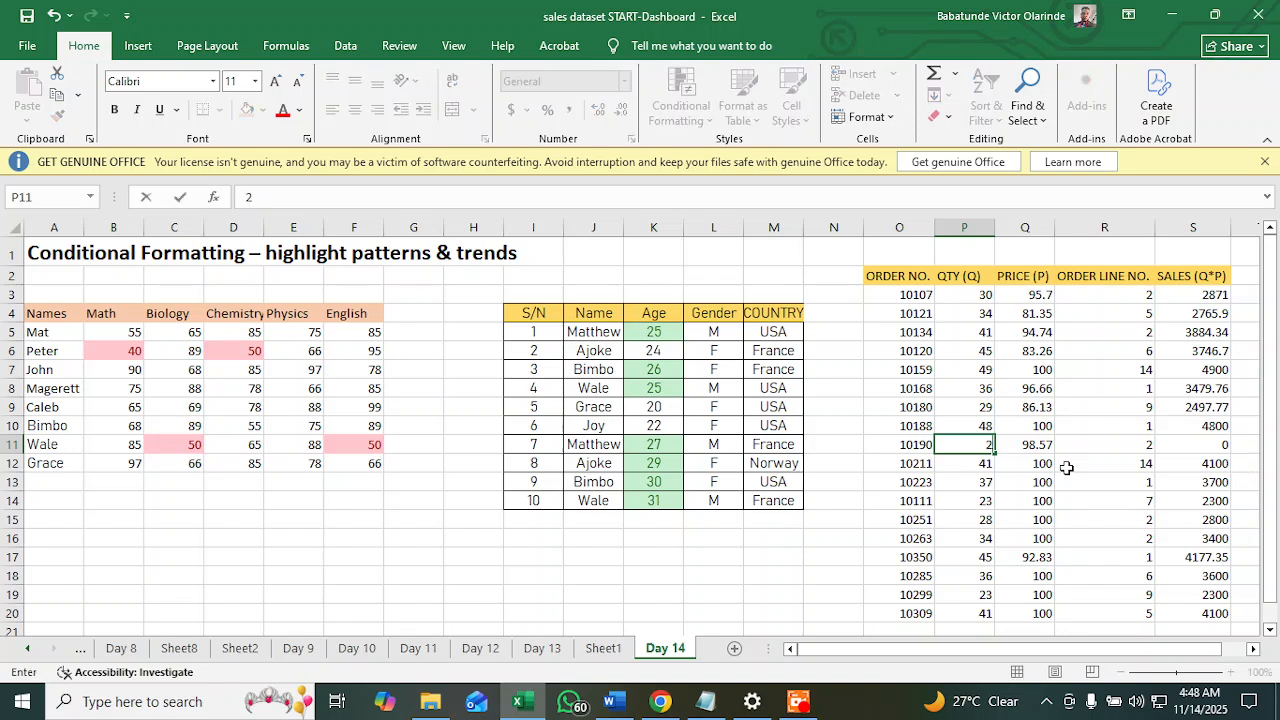
{"action": "type", "text": "0"}
{"action": "key", "text": "Return"}
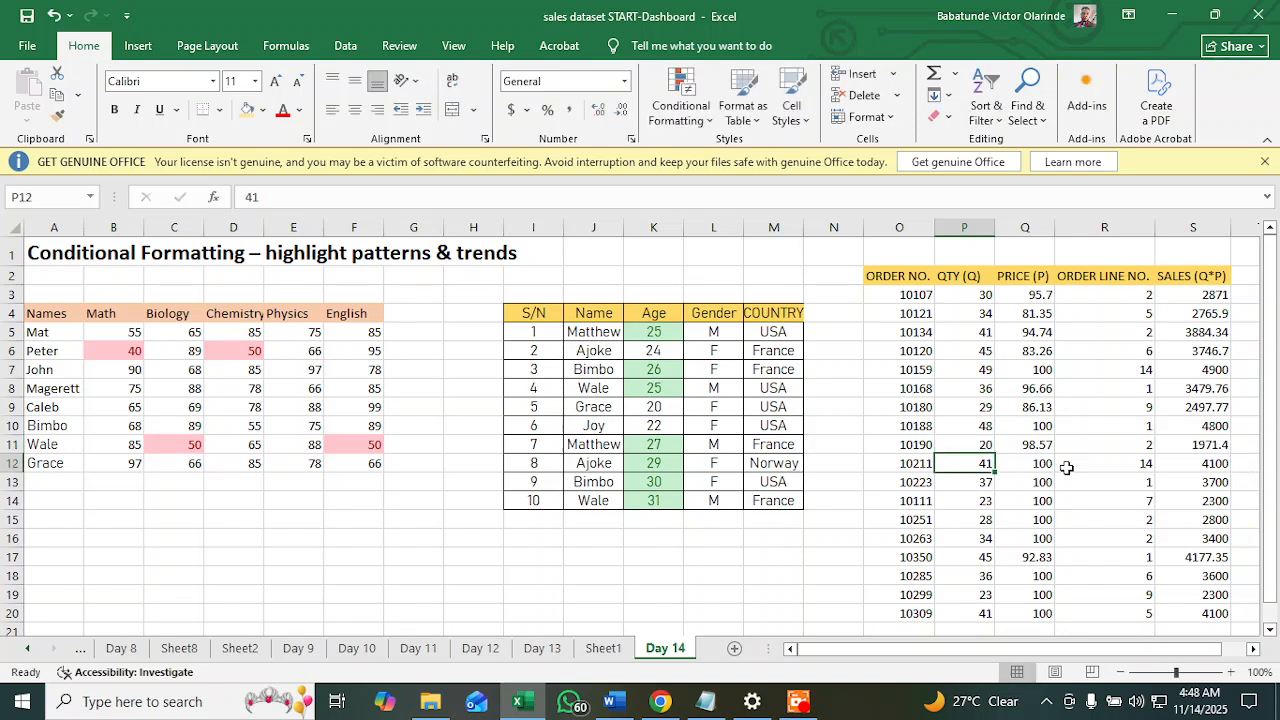
{"action": "left_click", "coordinate": [1132, 407]}
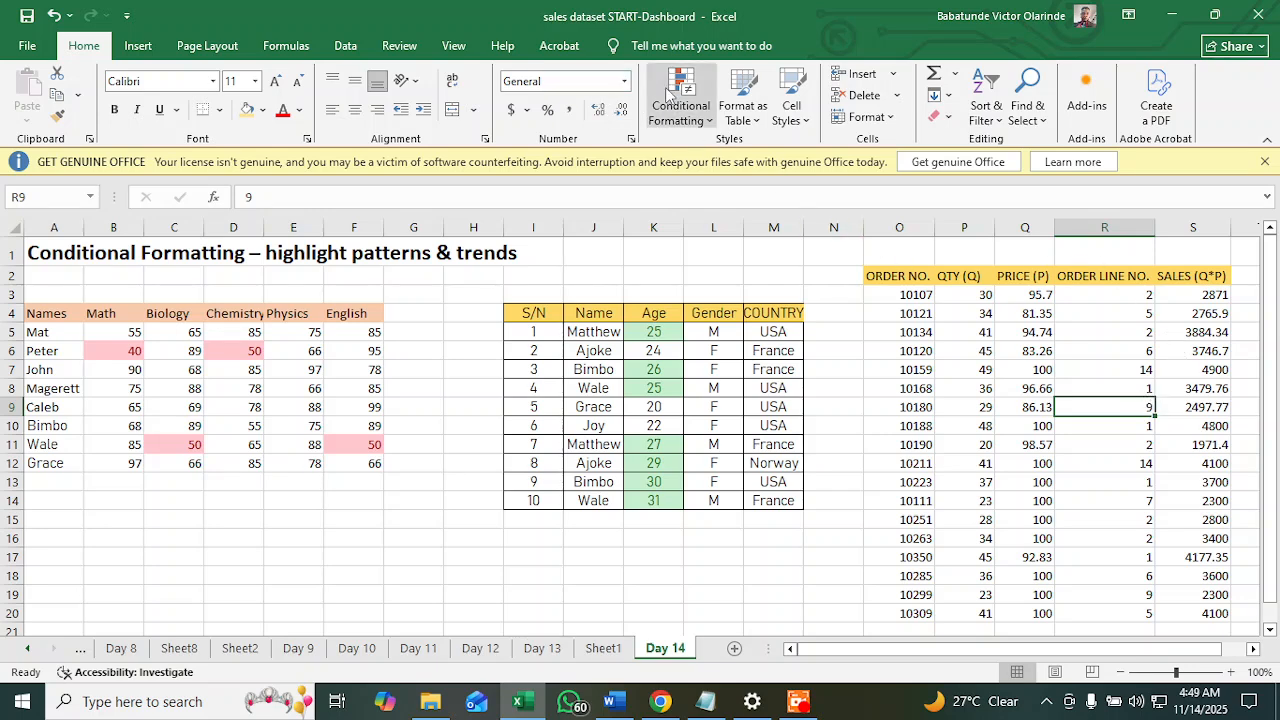
{"action": "left_click", "coordinate": [695, 110]}
{"action": "mouse_move", "coordinate": [740, 183]}
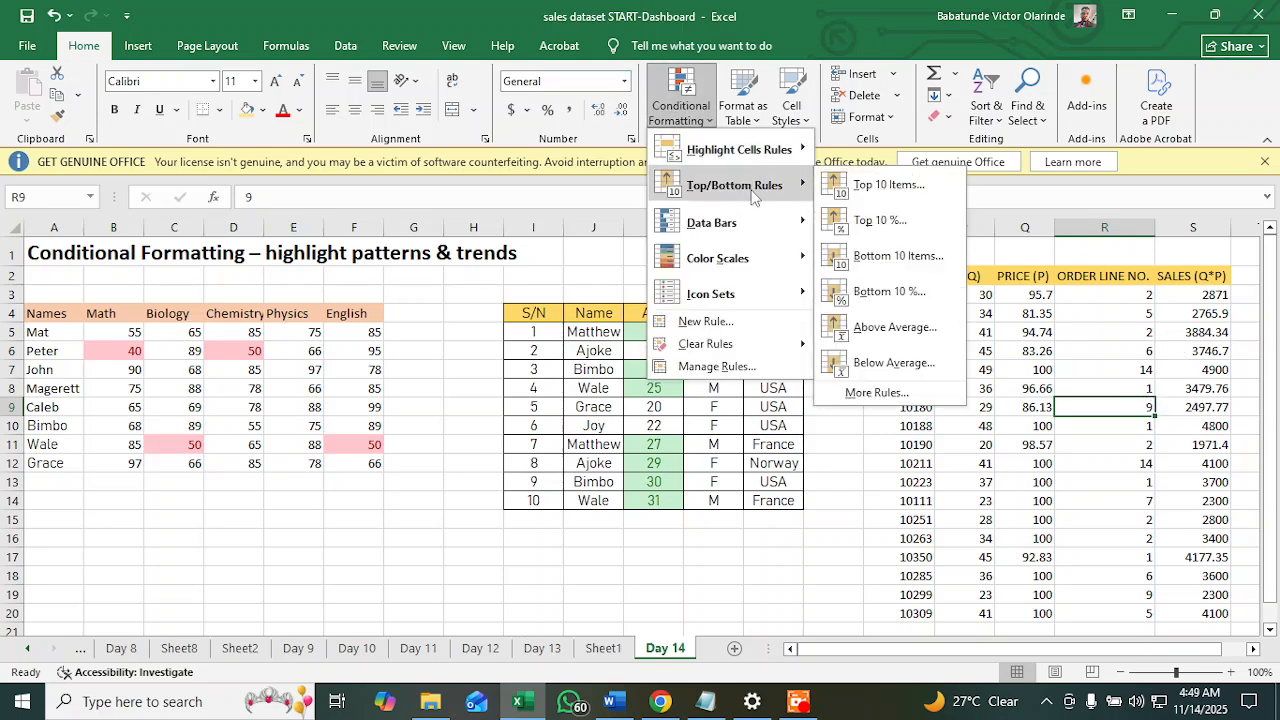
{"action": "left_click", "coordinate": [1168, 384]}
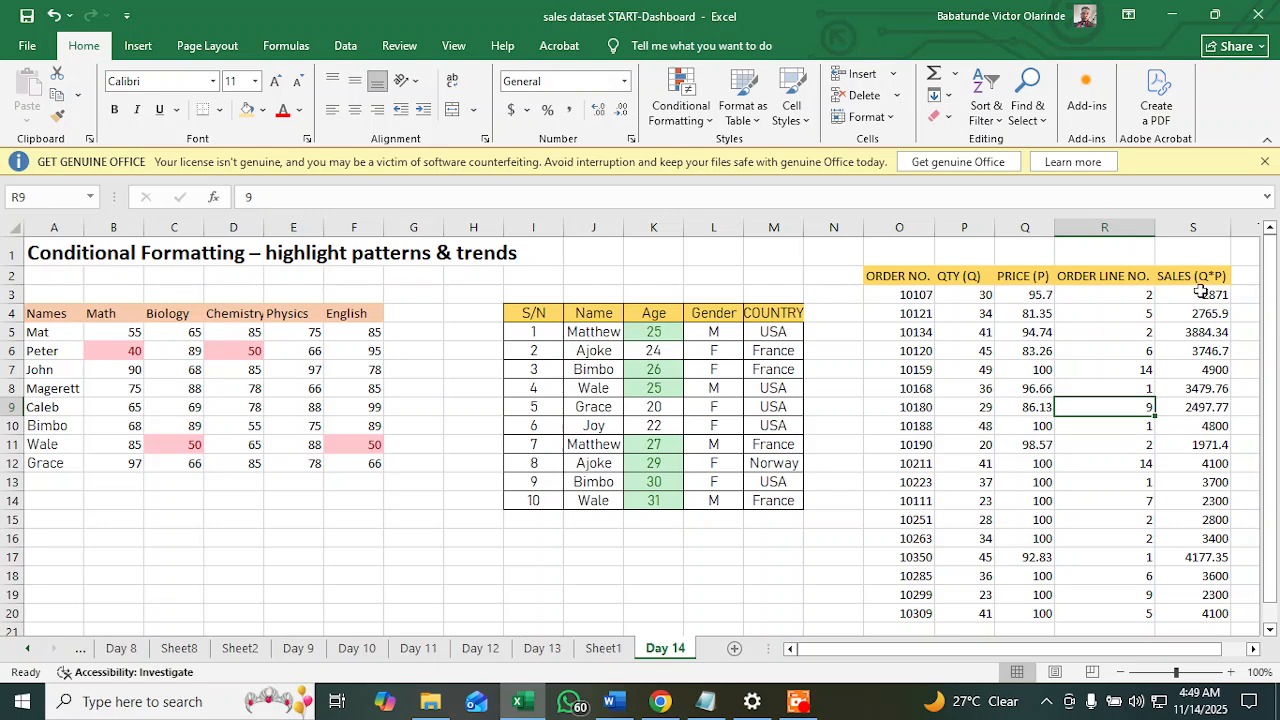
Step: Apply a Top 10 Items conditional formatting rule to the sales values S3:S20 with Yellow Fill with Dark Yellow Text
{"action": "left_click_drag", "start_coordinate": [1200, 290], "coordinate": [1215, 614]}
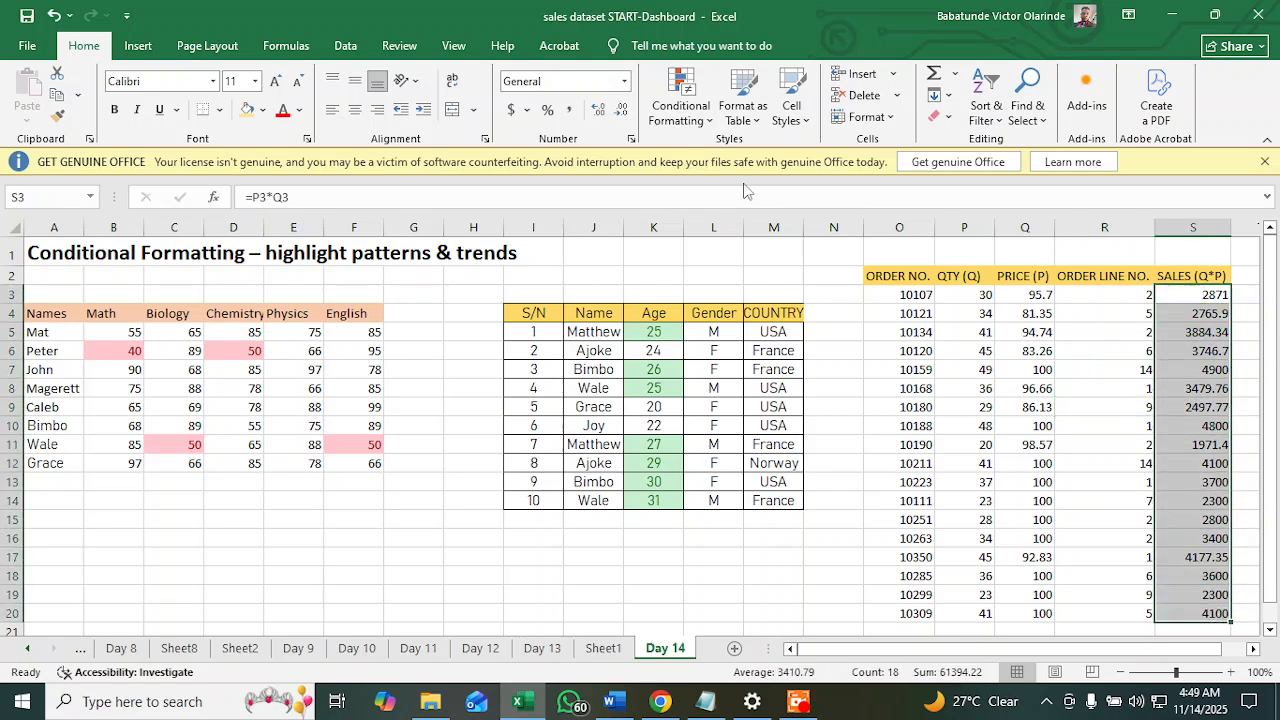
{"action": "left_click", "coordinate": [680, 100]}
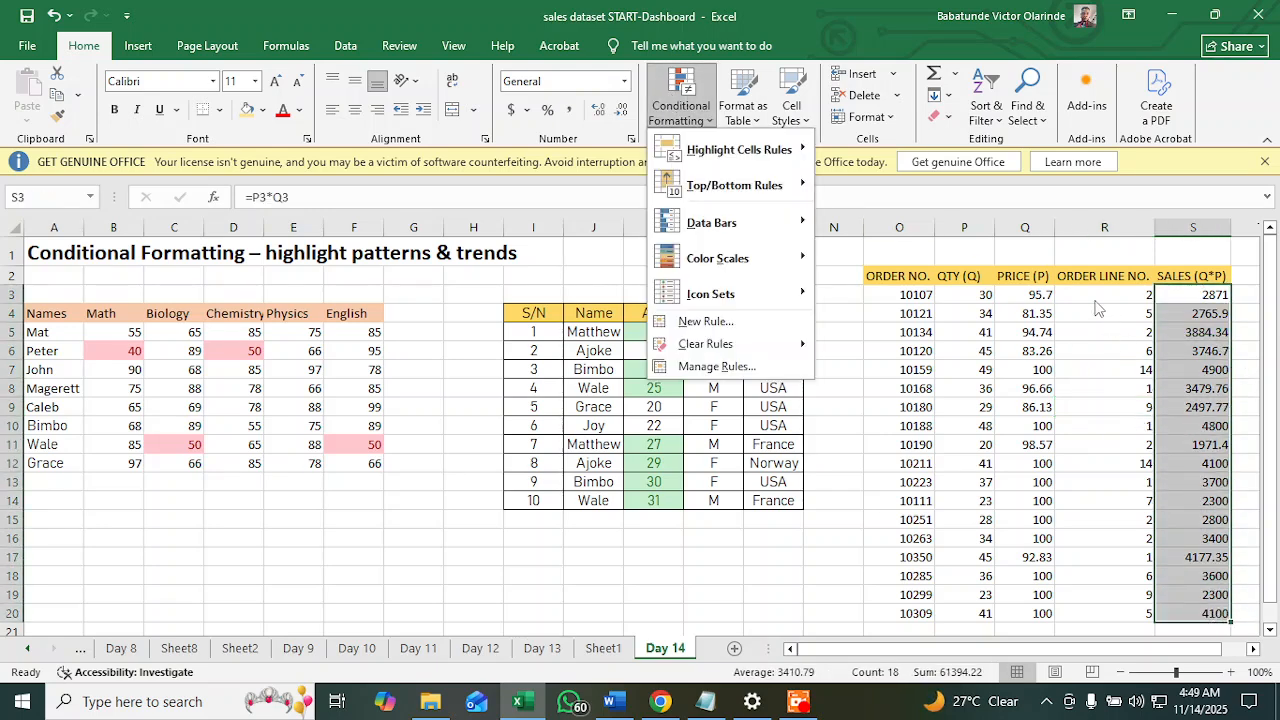
{"action": "mouse_move", "coordinate": [760, 180]}
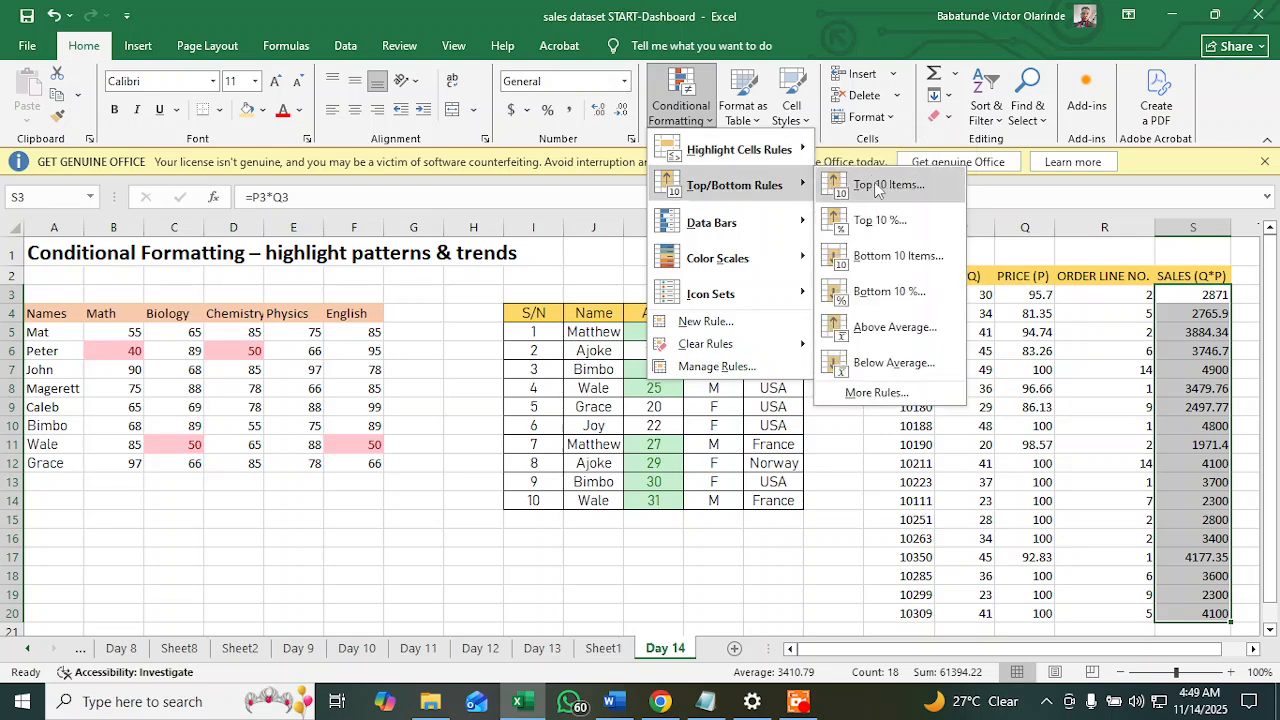
{"action": "left_click", "coordinate": [876, 186]}
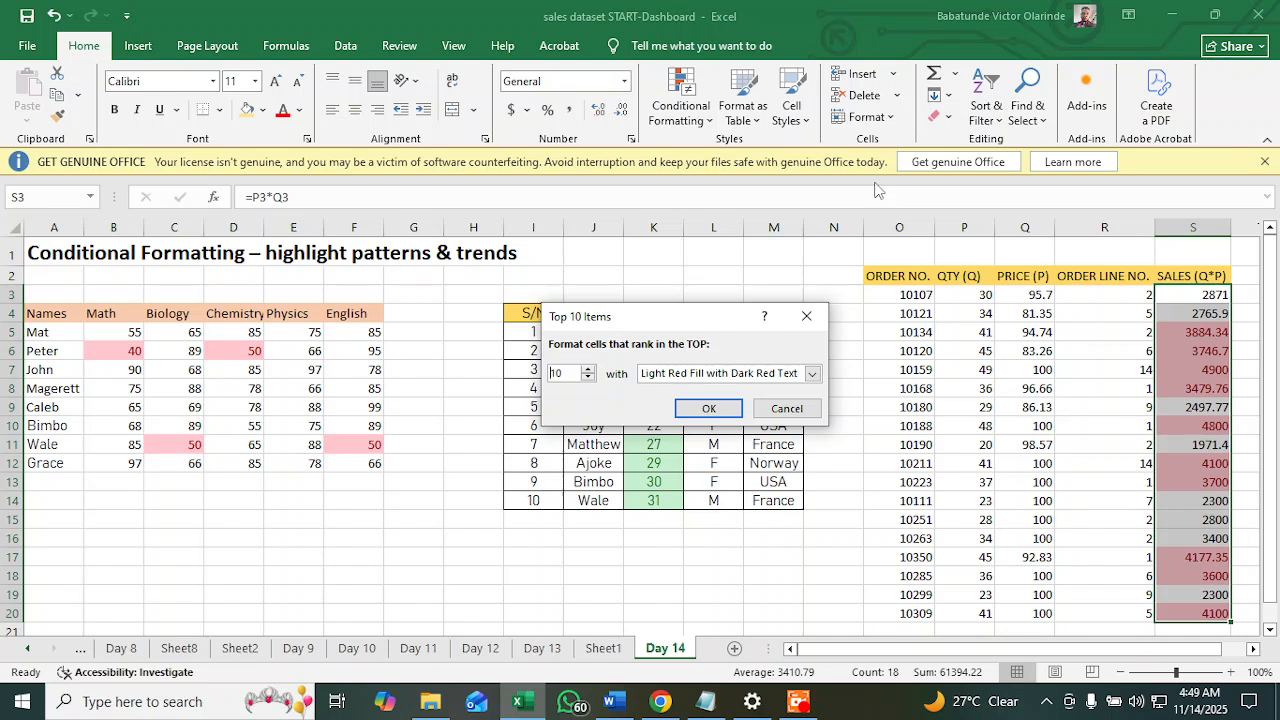
{"action": "left_click", "coordinate": [812, 373]}
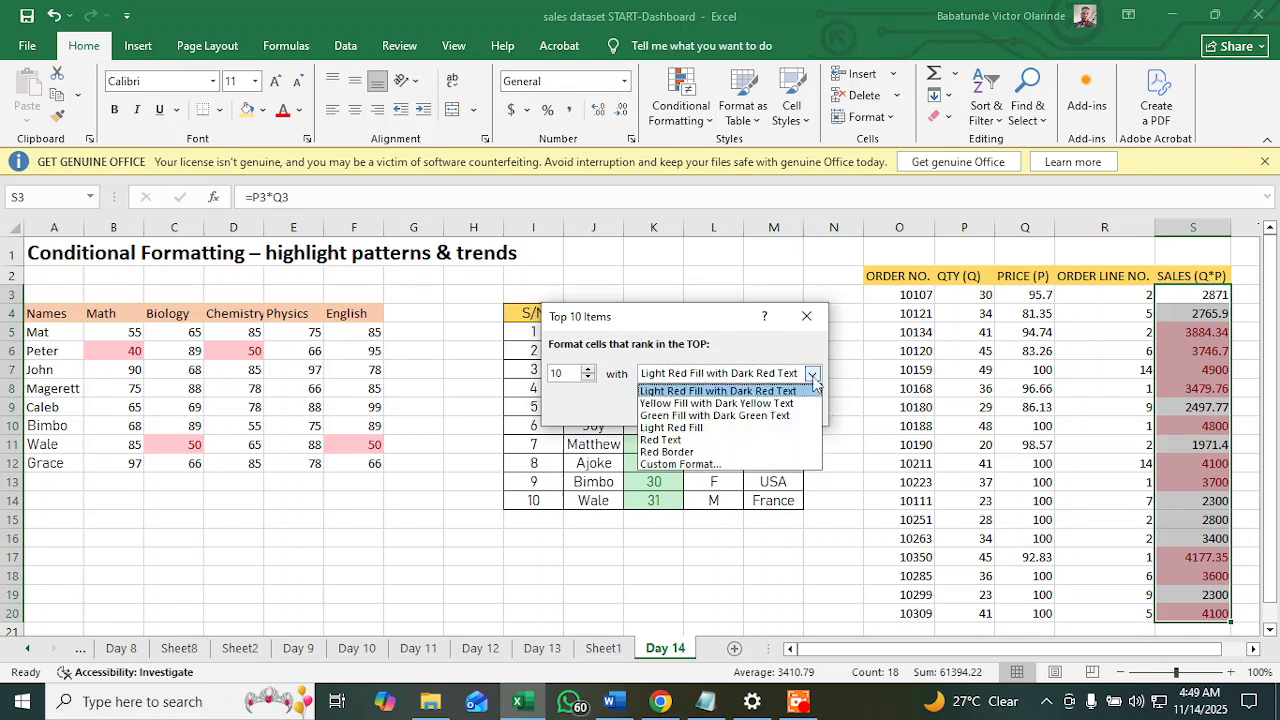
{"action": "left_click", "coordinate": [749, 404]}
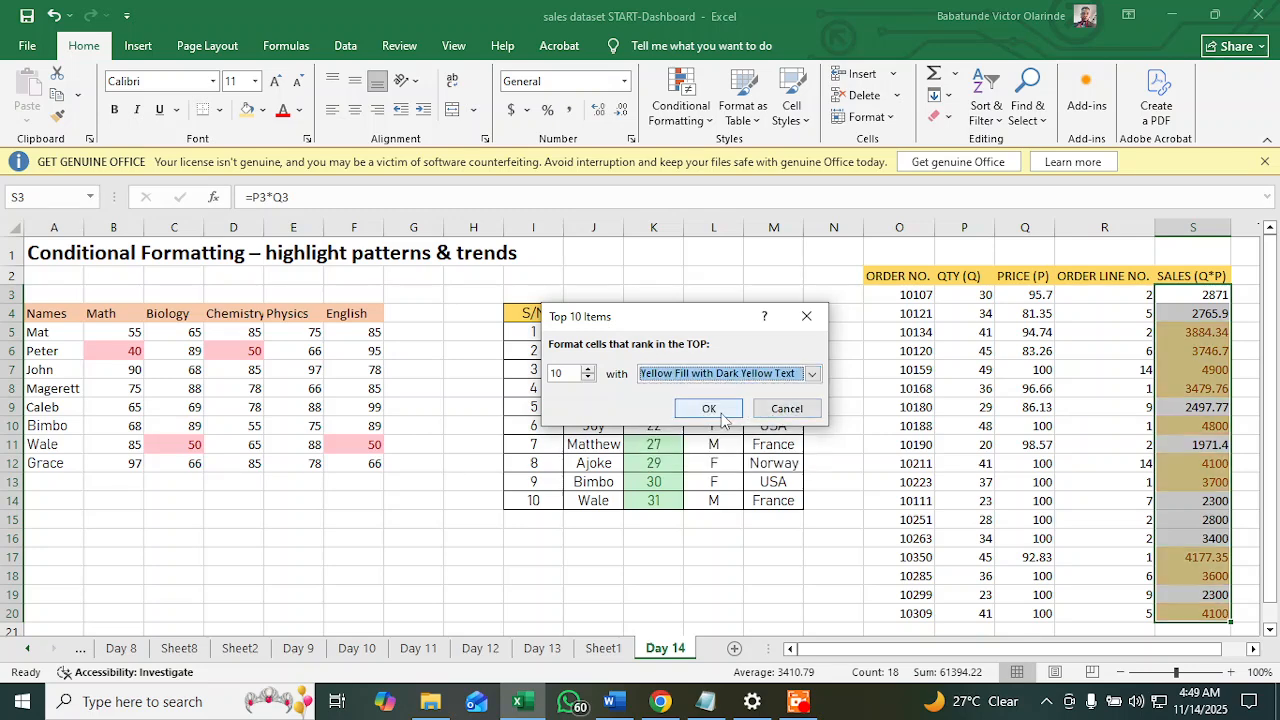
{"action": "left_click", "coordinate": [722, 411]}
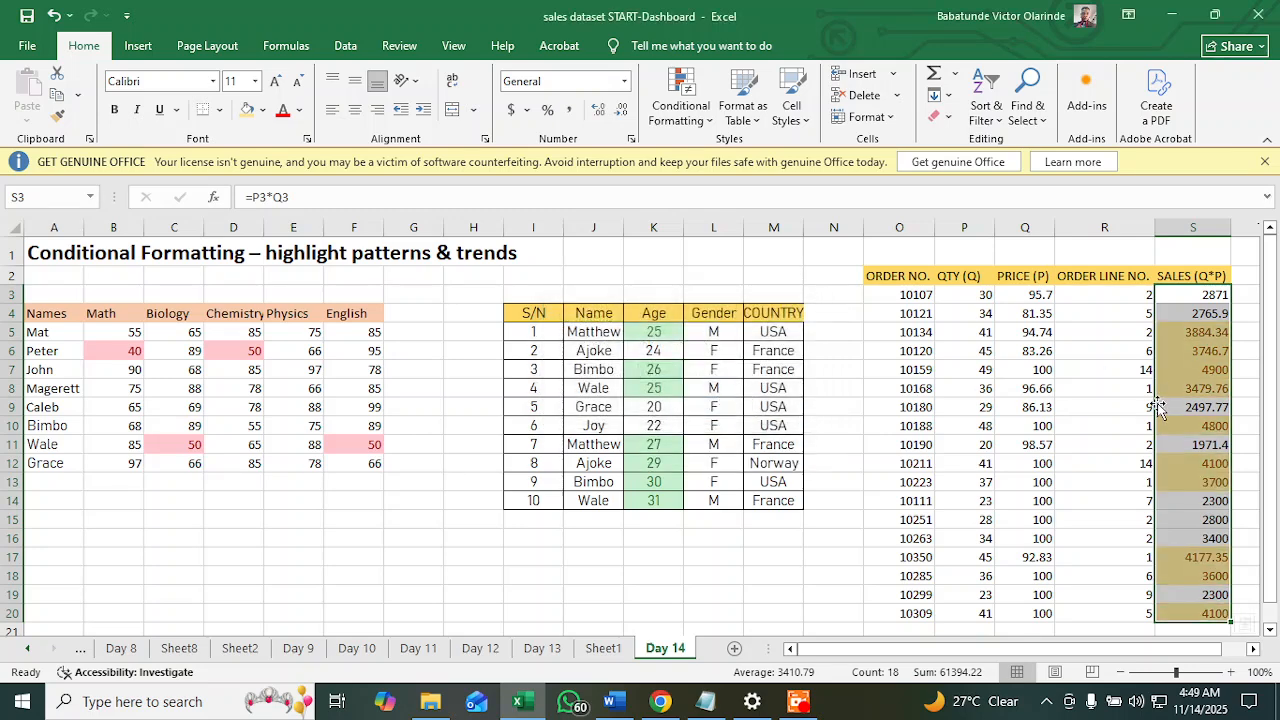
{"action": "left_click", "coordinate": [1027, 449]}
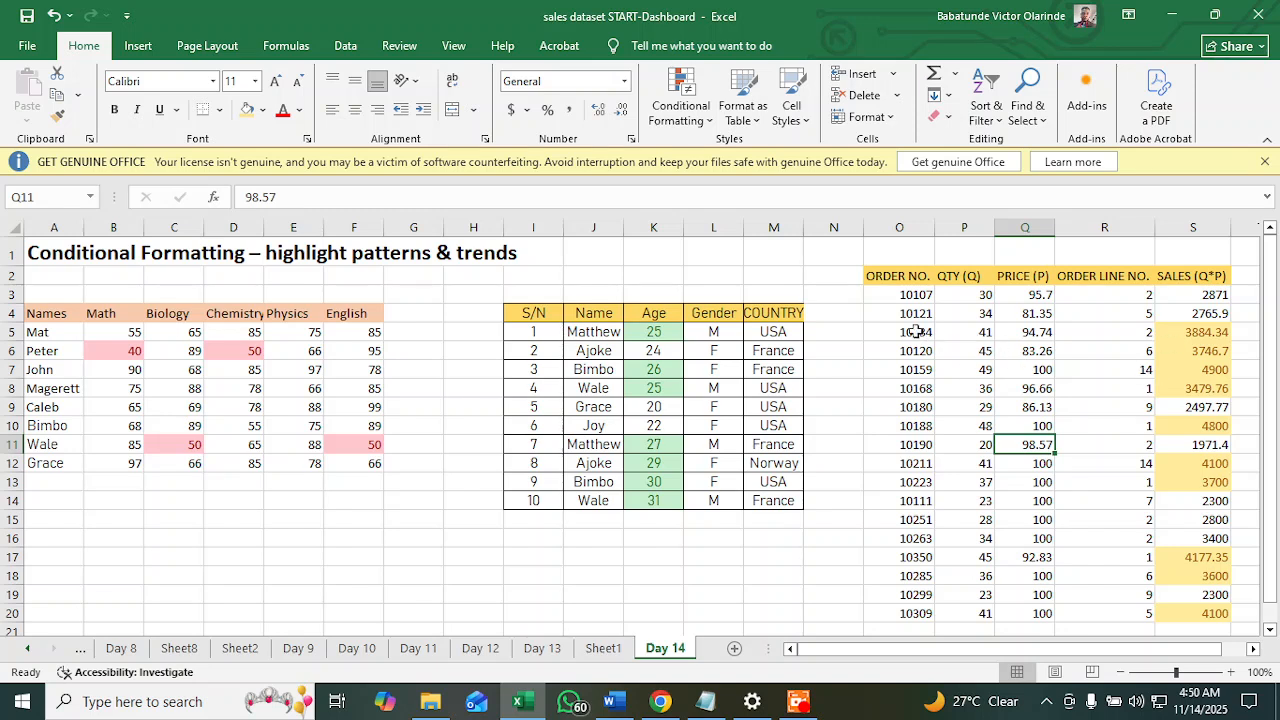
Step: Look over the Data Bars, Icon Sets and Color Scales presets available for conditional formatting
{"action": "left_click_drag", "start_coordinate": [908, 332], "coordinate": [1200, 392]}
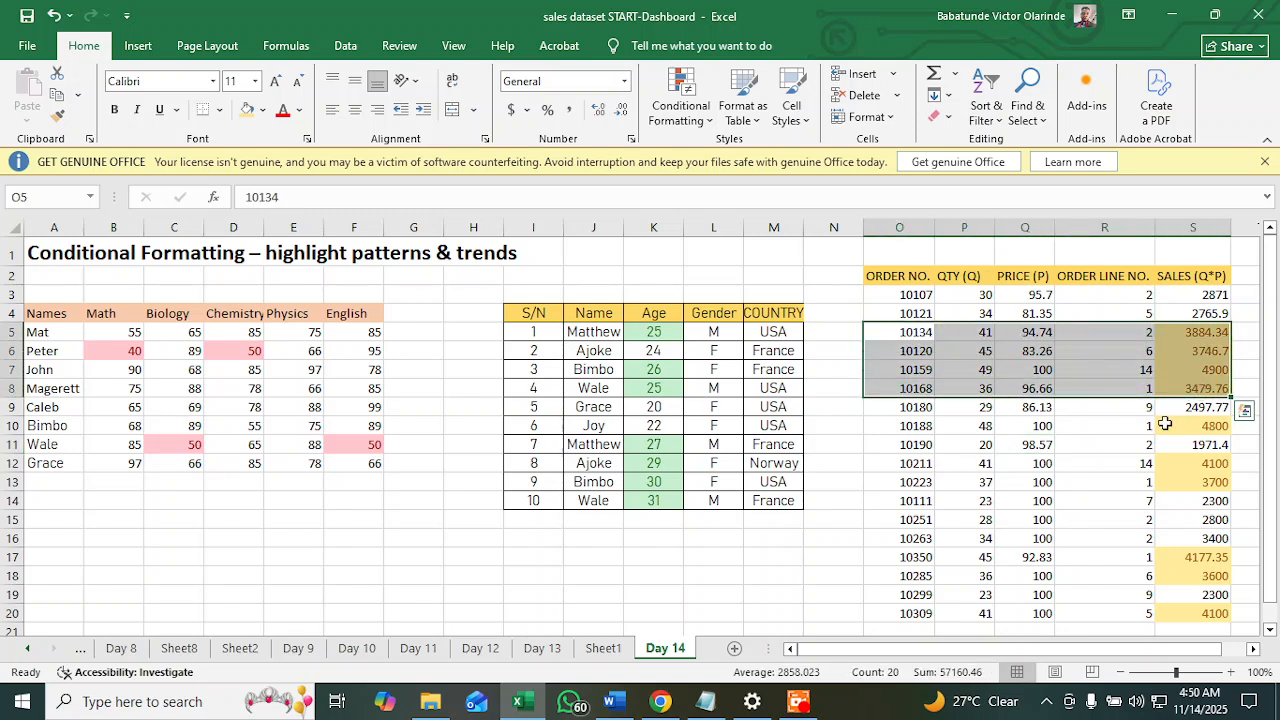
{"action": "left_click", "coordinate": [1202, 481]}
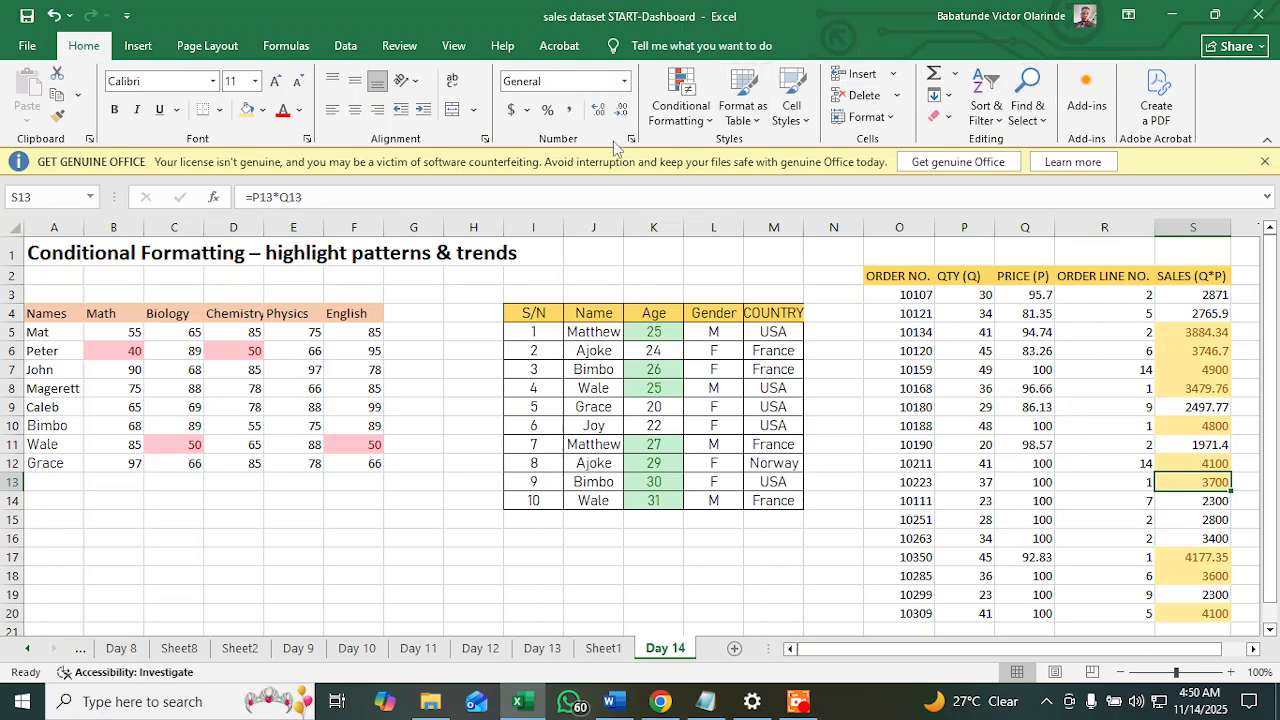
{"action": "left_click", "coordinate": [681, 98]}
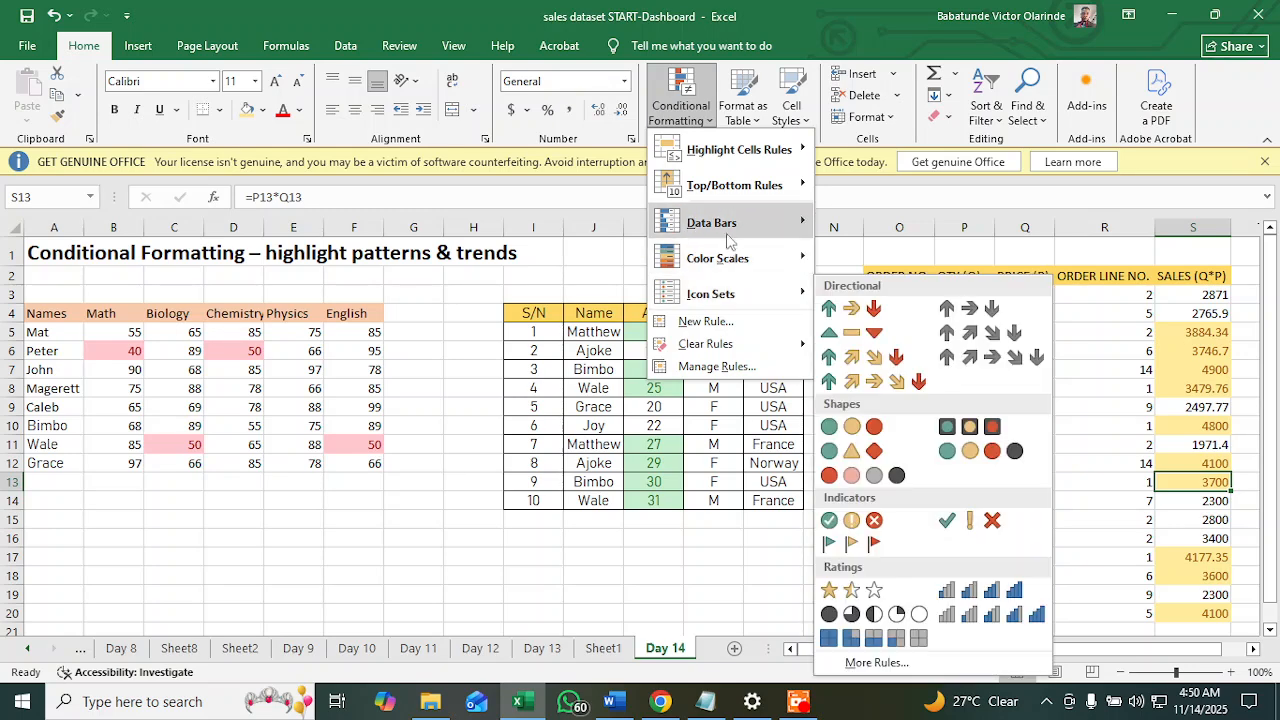
{"action": "mouse_move", "coordinate": [745, 224]}
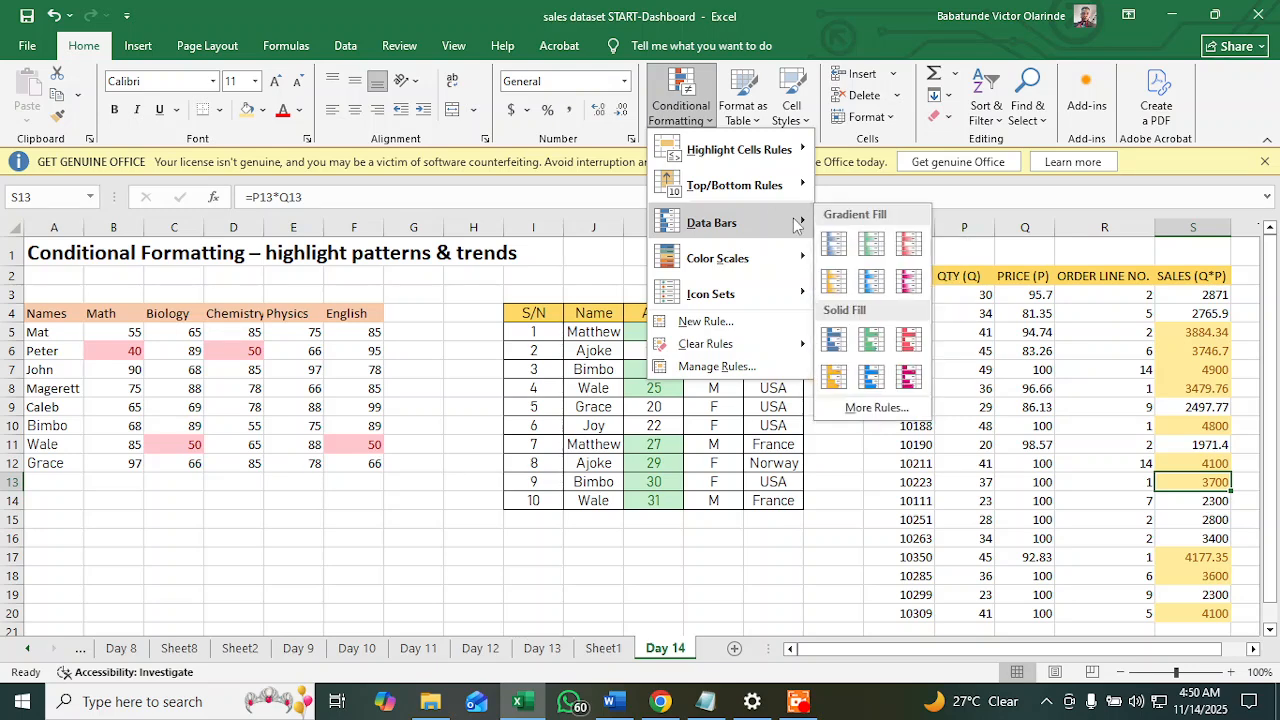
{"action": "mouse_move", "coordinate": [780, 300]}
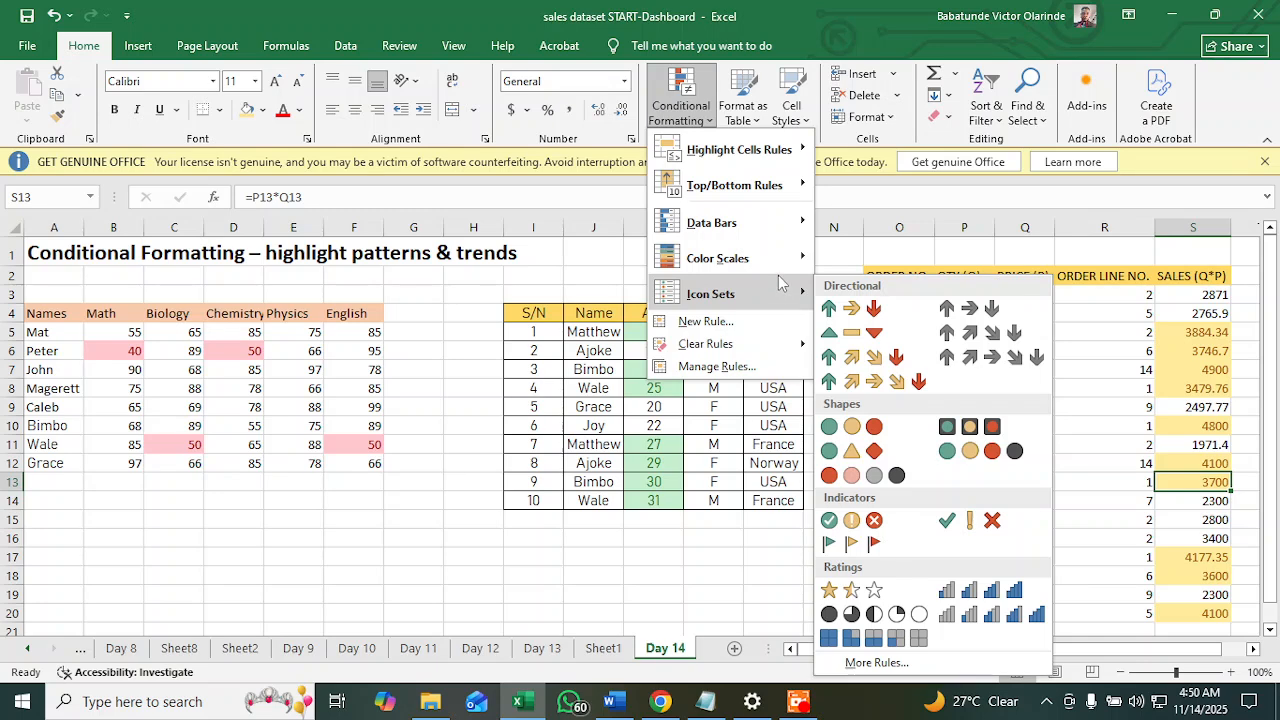
{"action": "mouse_move", "coordinate": [782, 263]}
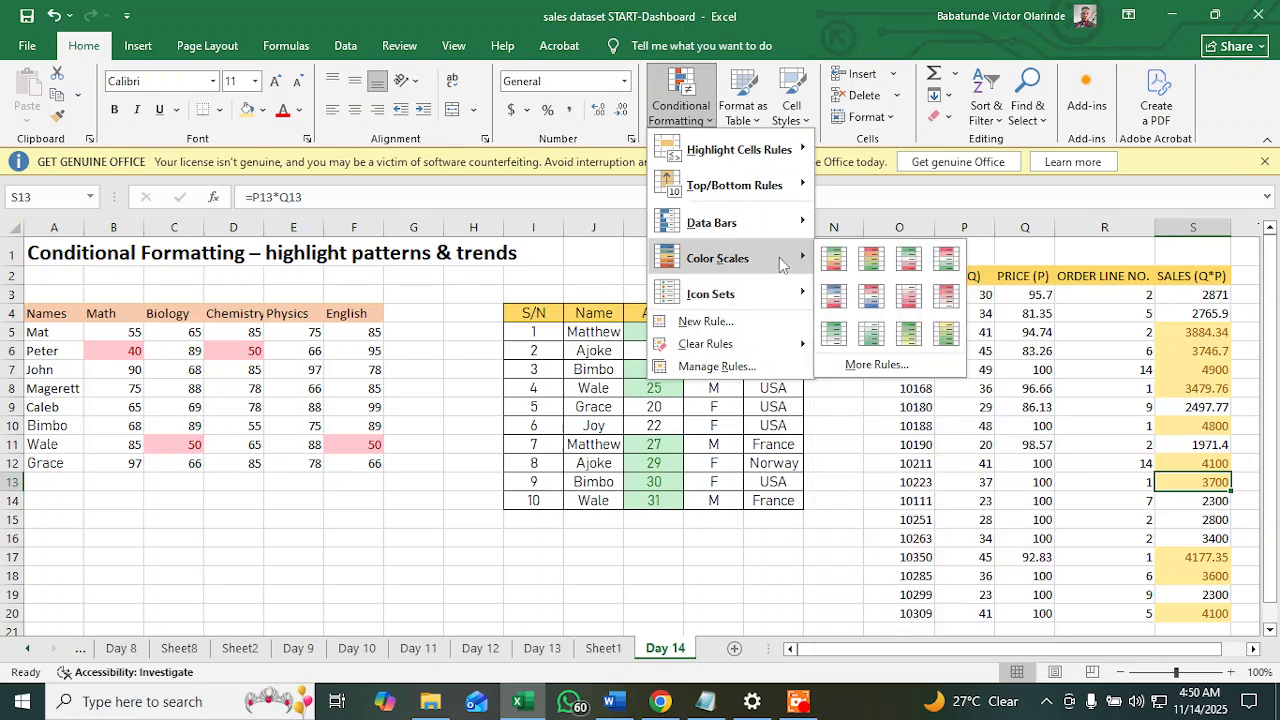
{"action": "left_click", "coordinate": [1105, 346]}
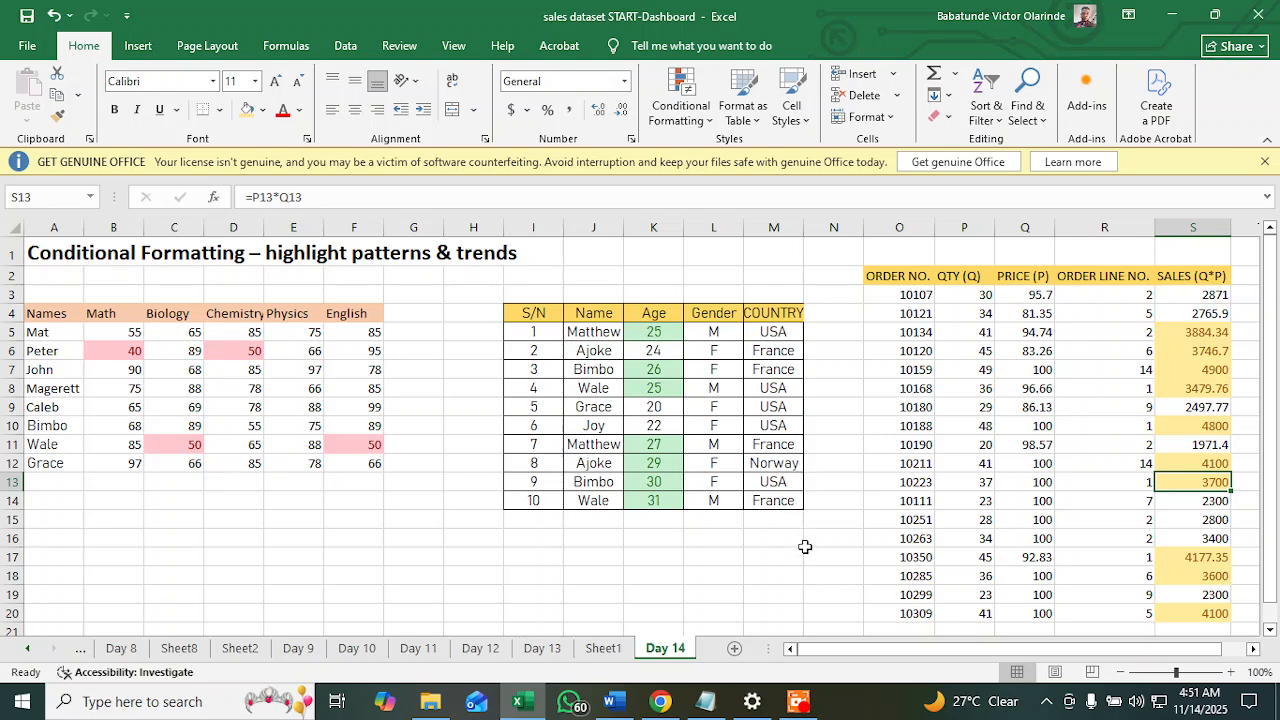
Step: Switch to the Word notes and read the table of conditional formatting types
{"action": "left_click", "coordinate": [616, 703]}
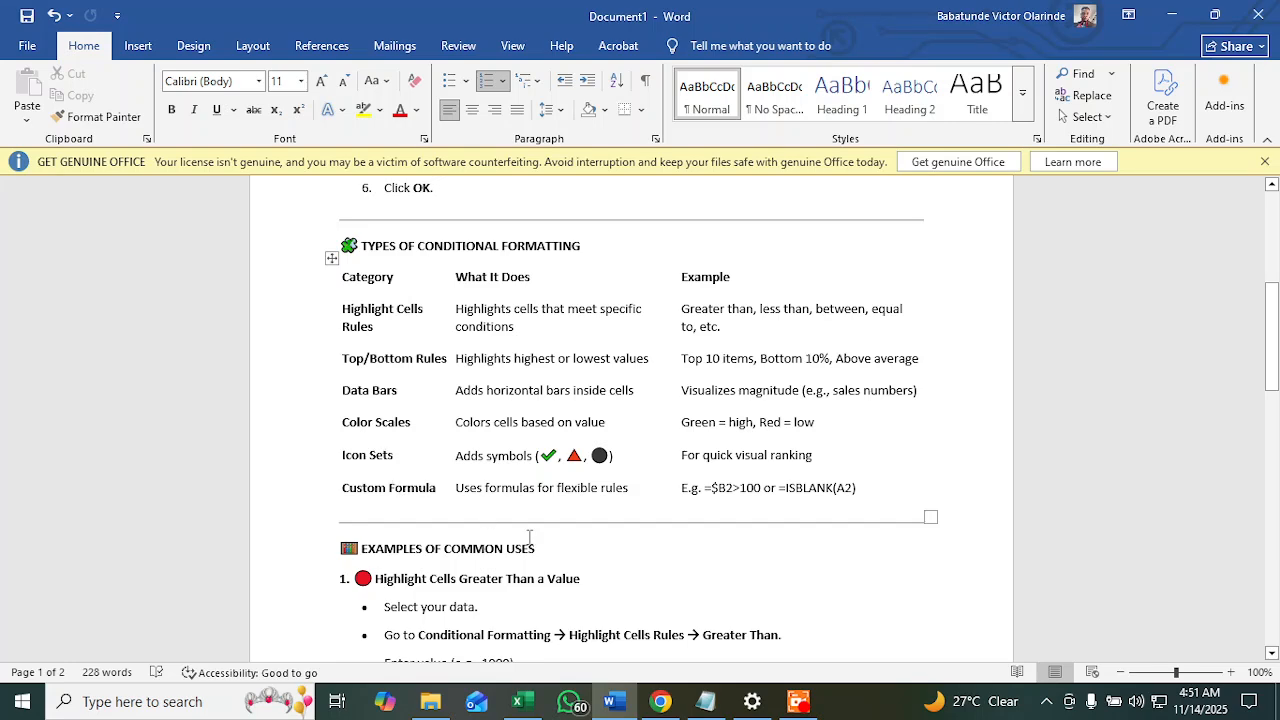
{"action": "left_click", "coordinate": [798, 701]}
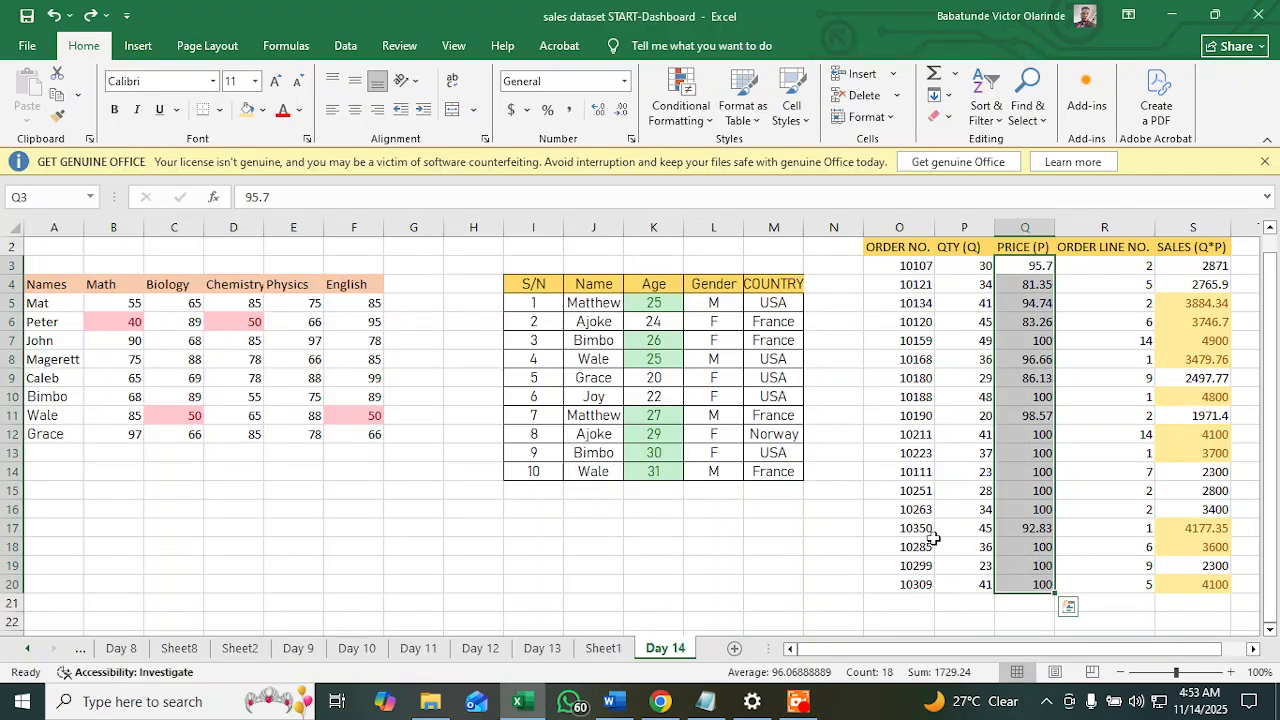
{"action": "left_click", "coordinate": [930, 541]}
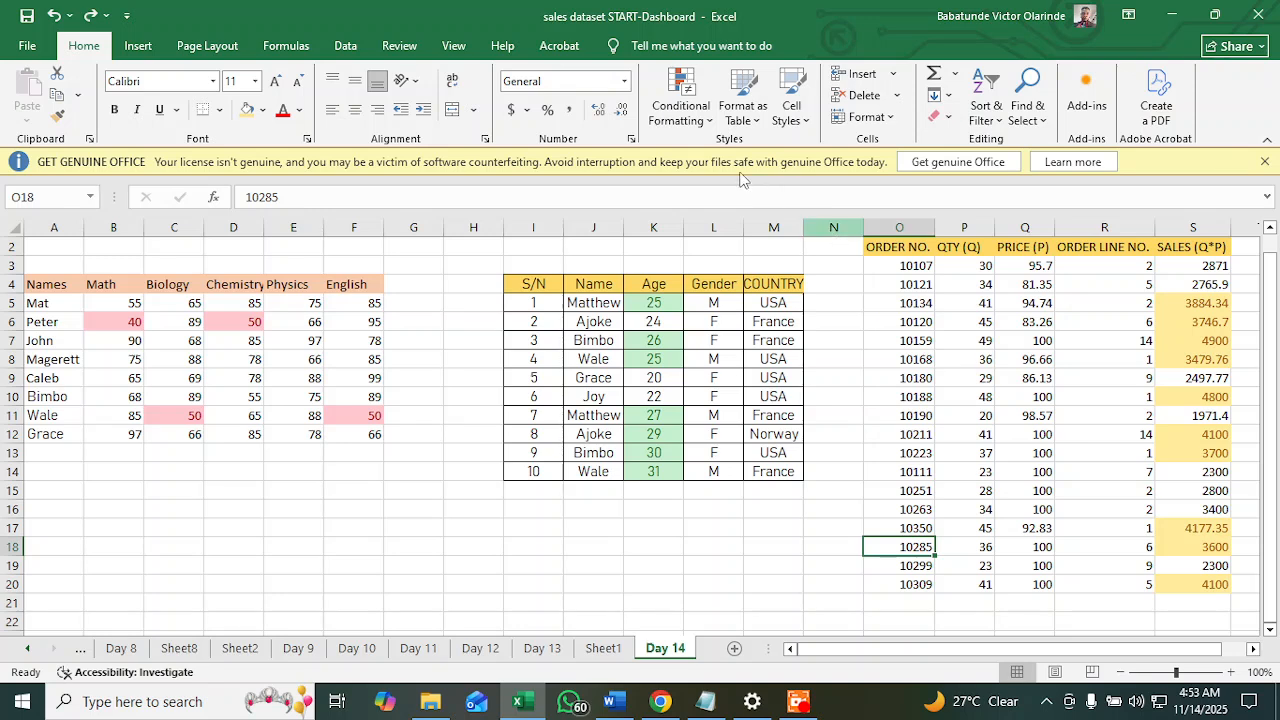
{"action": "left_click", "coordinate": [685, 112]}
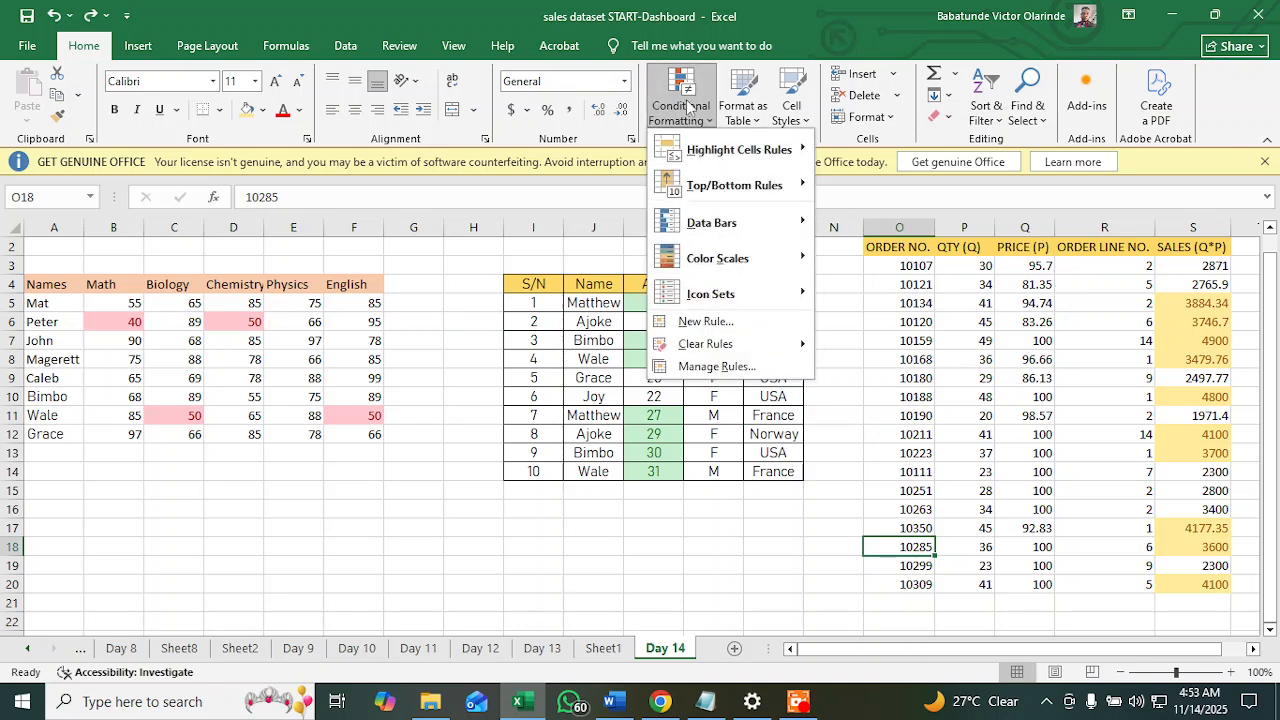
{"action": "left_click", "coordinate": [688, 108]}
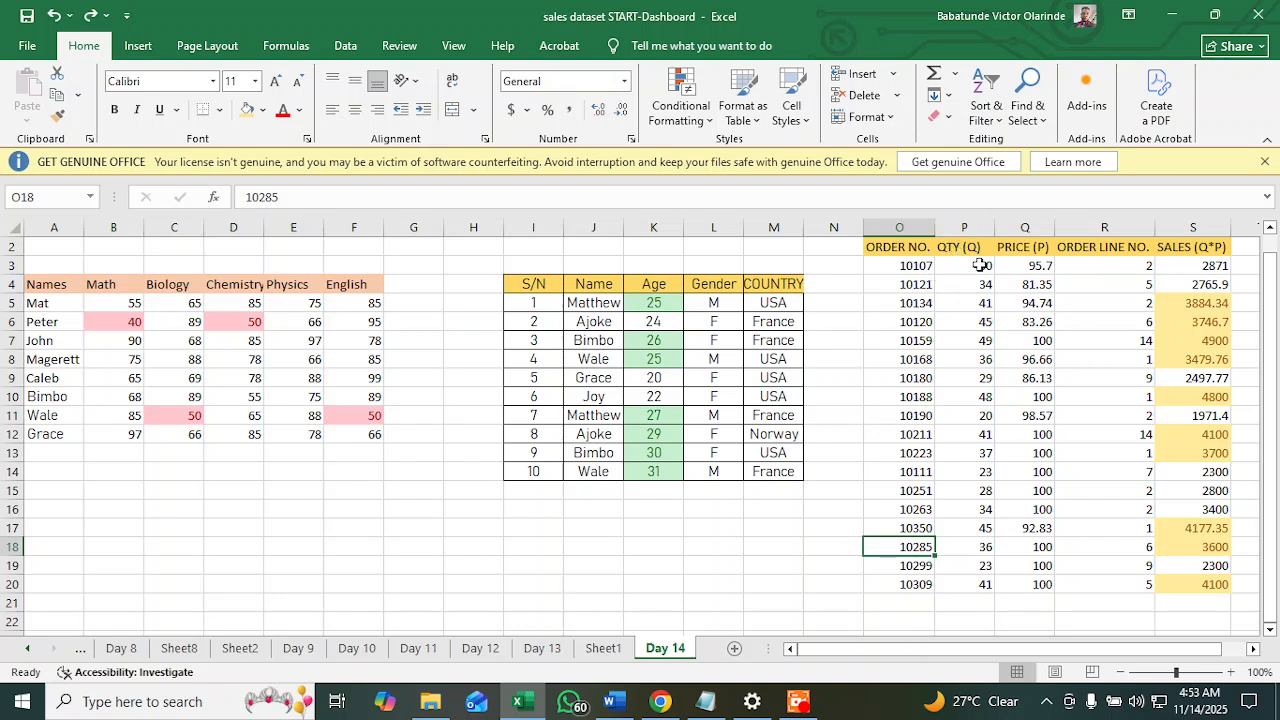
Step: Apply blue Gradient Fill data bars to the QTY (Q) values in P3:P20
{"action": "left_click_drag", "start_coordinate": [980, 265], "coordinate": [987, 584]}
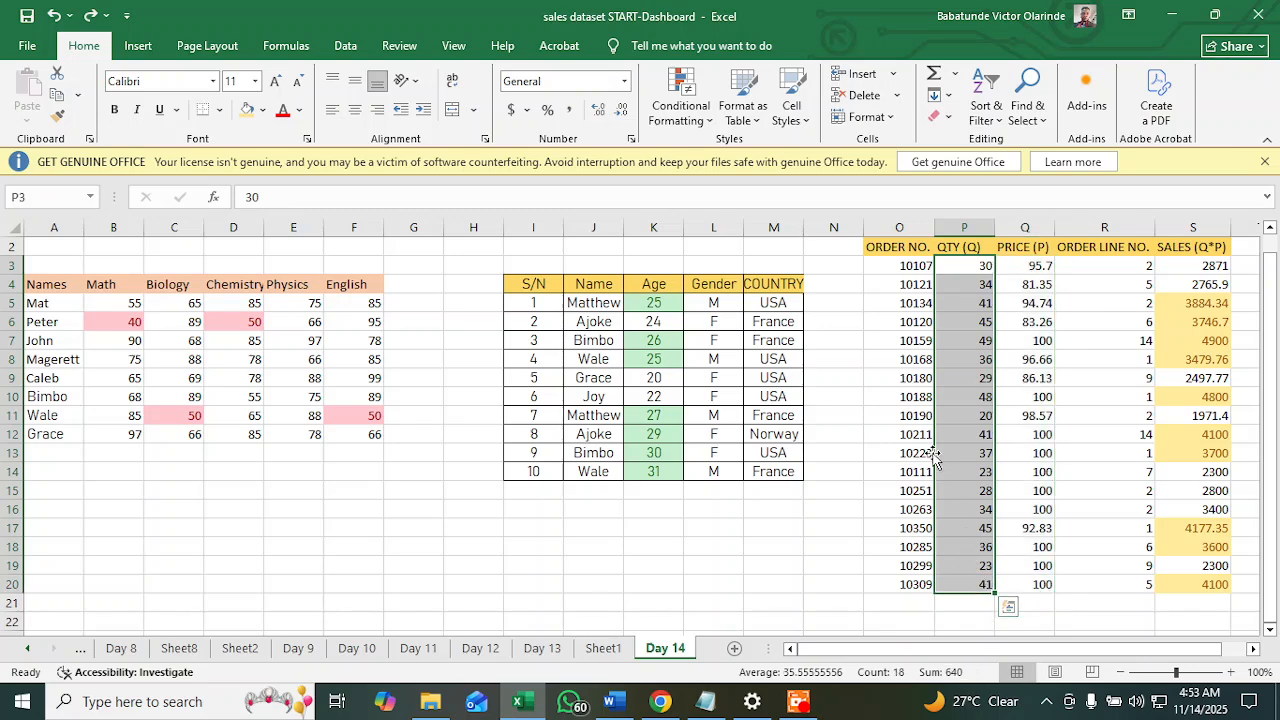
{"action": "scroll", "coordinate": [874, 408], "scroll_direction": "up", "scroll_amount": 1}
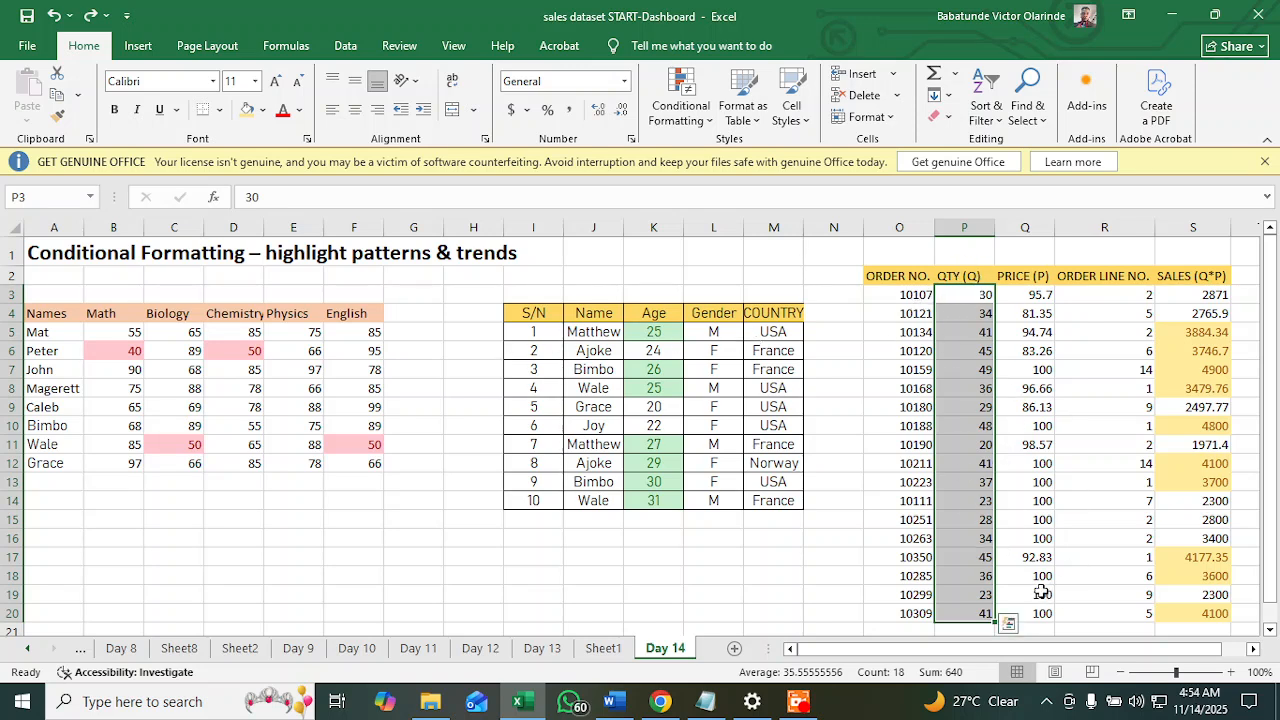
{"action": "left_click", "coordinate": [681, 100]}
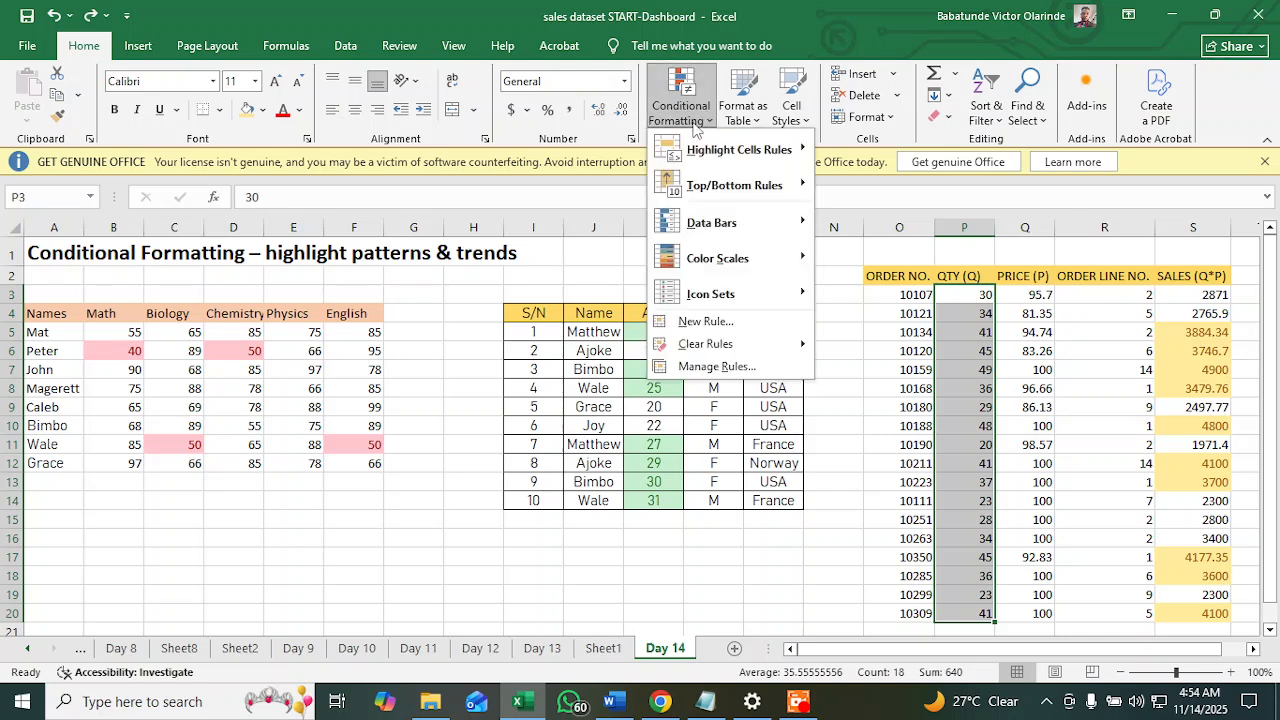
{"action": "mouse_move", "coordinate": [743, 226]}
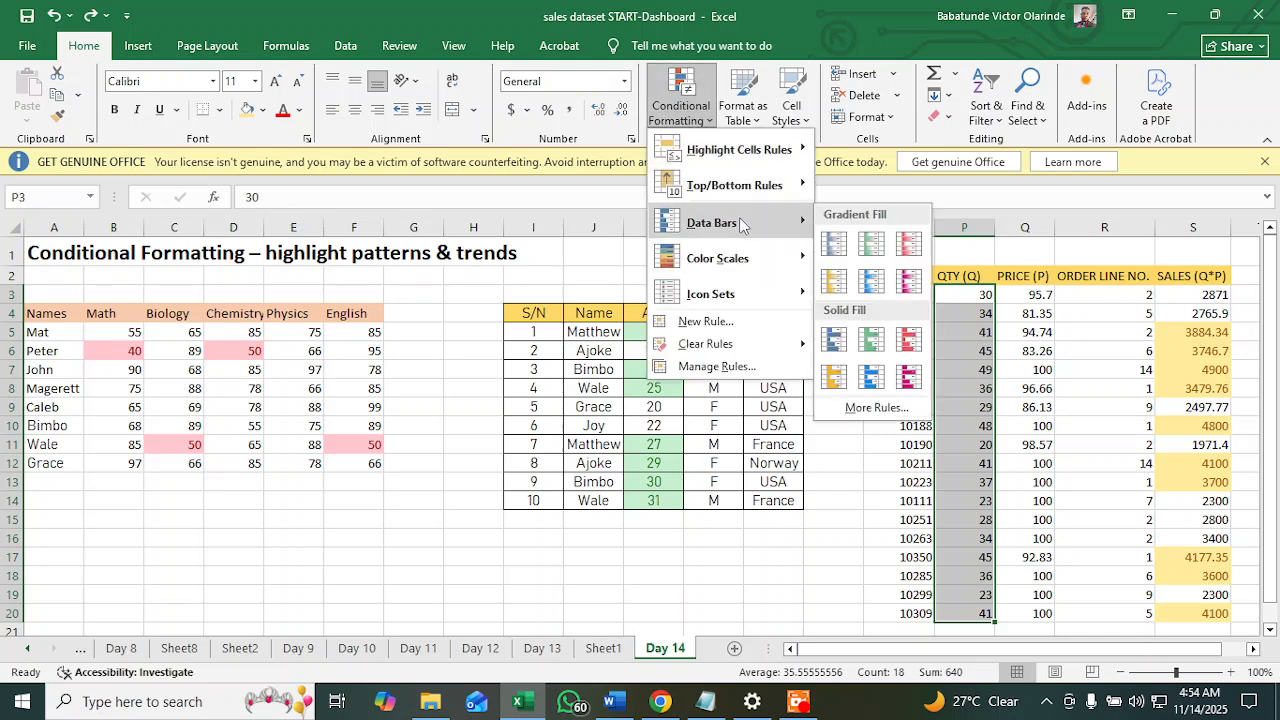
{"action": "left_click", "coordinate": [829, 245]}
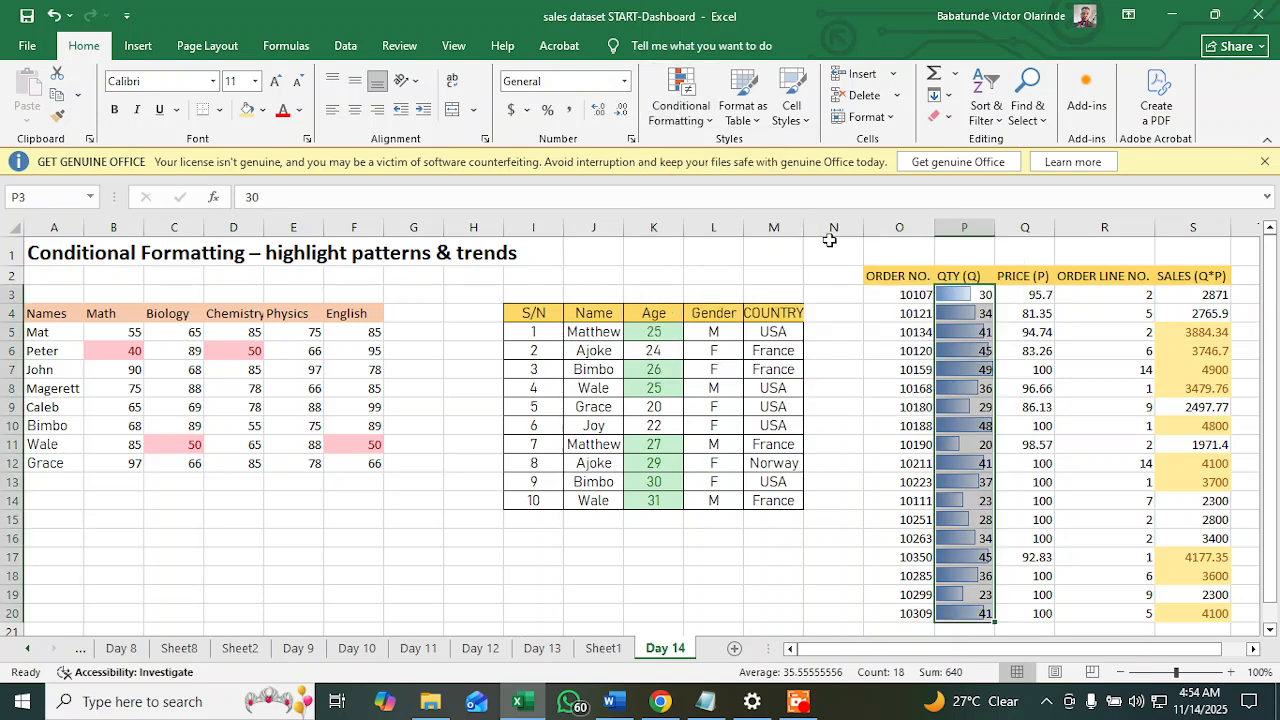
{"action": "left_click", "coordinate": [1088, 466]}
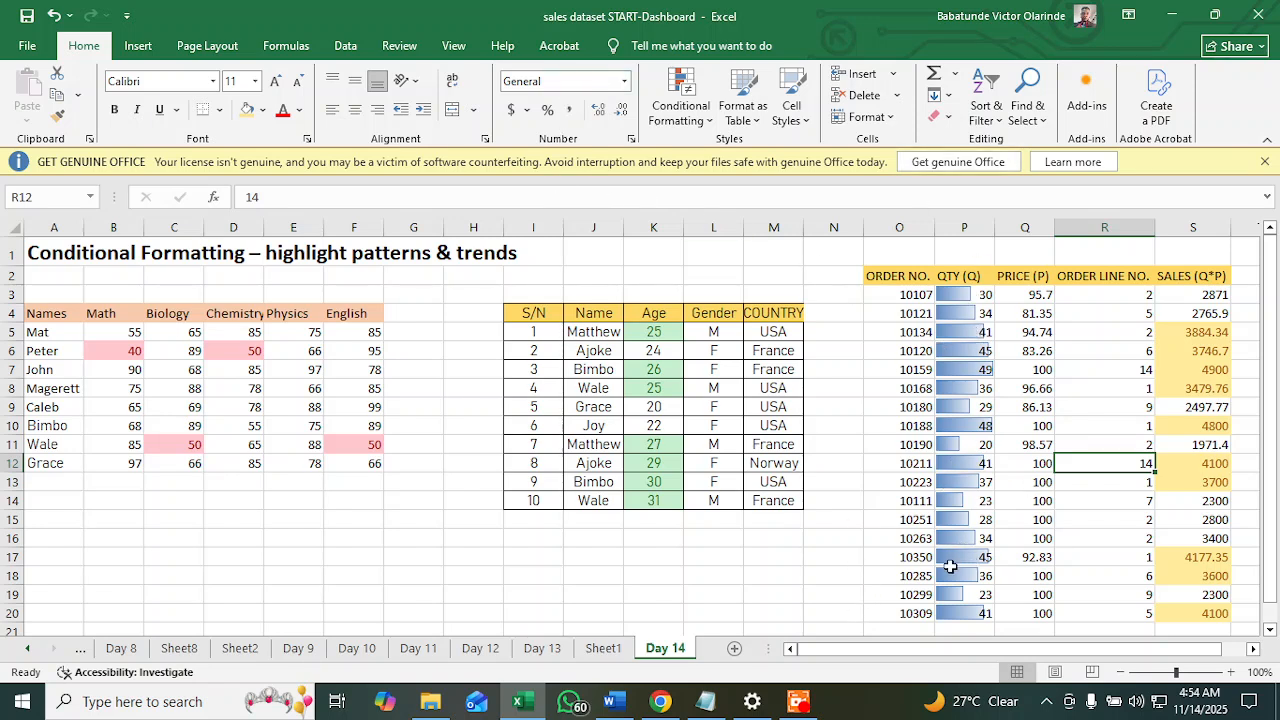
Step: Examine the Color Scales presets for conditional formatting, including the description of Green - Yellow - Red Color Scale
{"action": "left_click", "coordinate": [681, 95]}
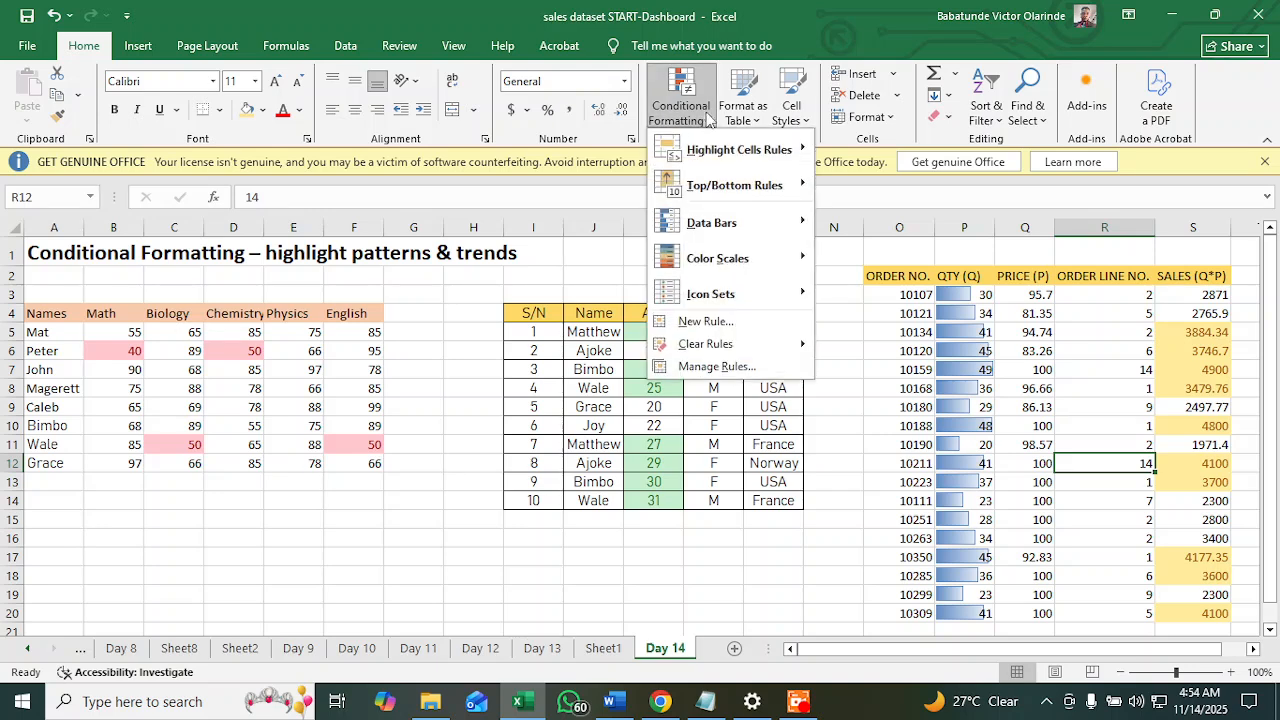
{"action": "mouse_move", "coordinate": [806, 276]}
{"action": "left_click", "coordinate": [1016, 487]}
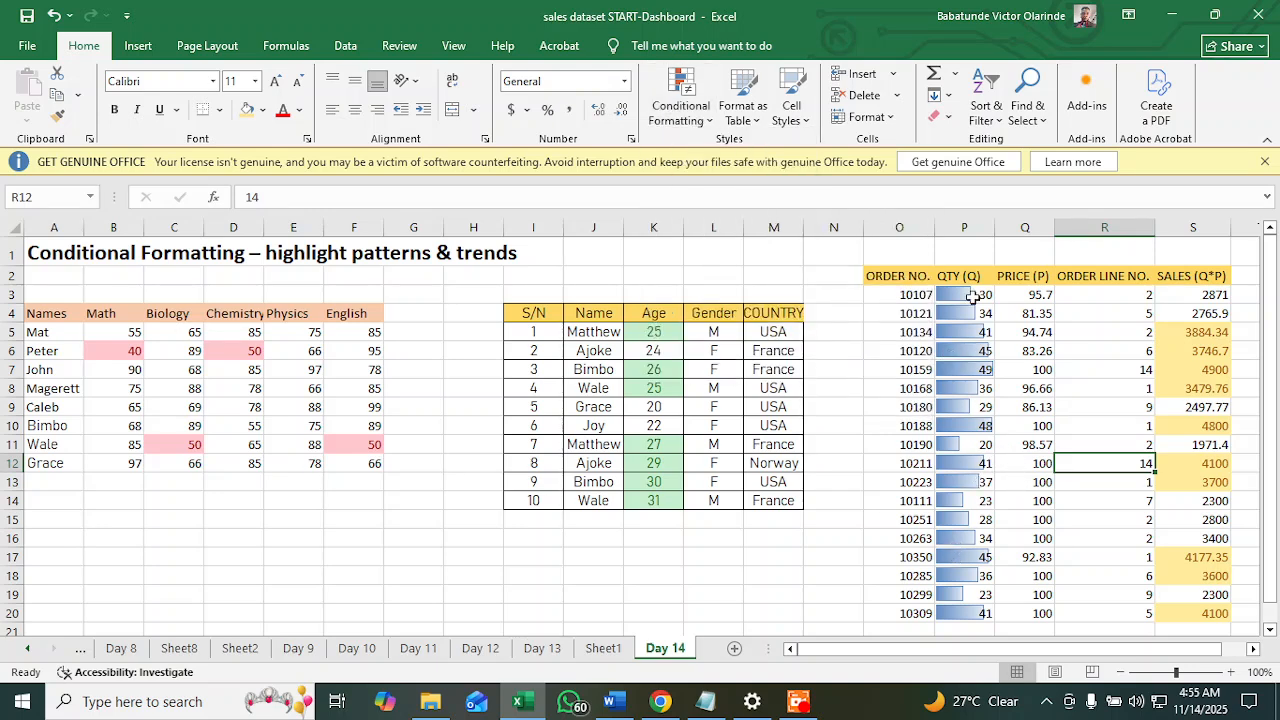
{"action": "left_click", "coordinate": [681, 95]}
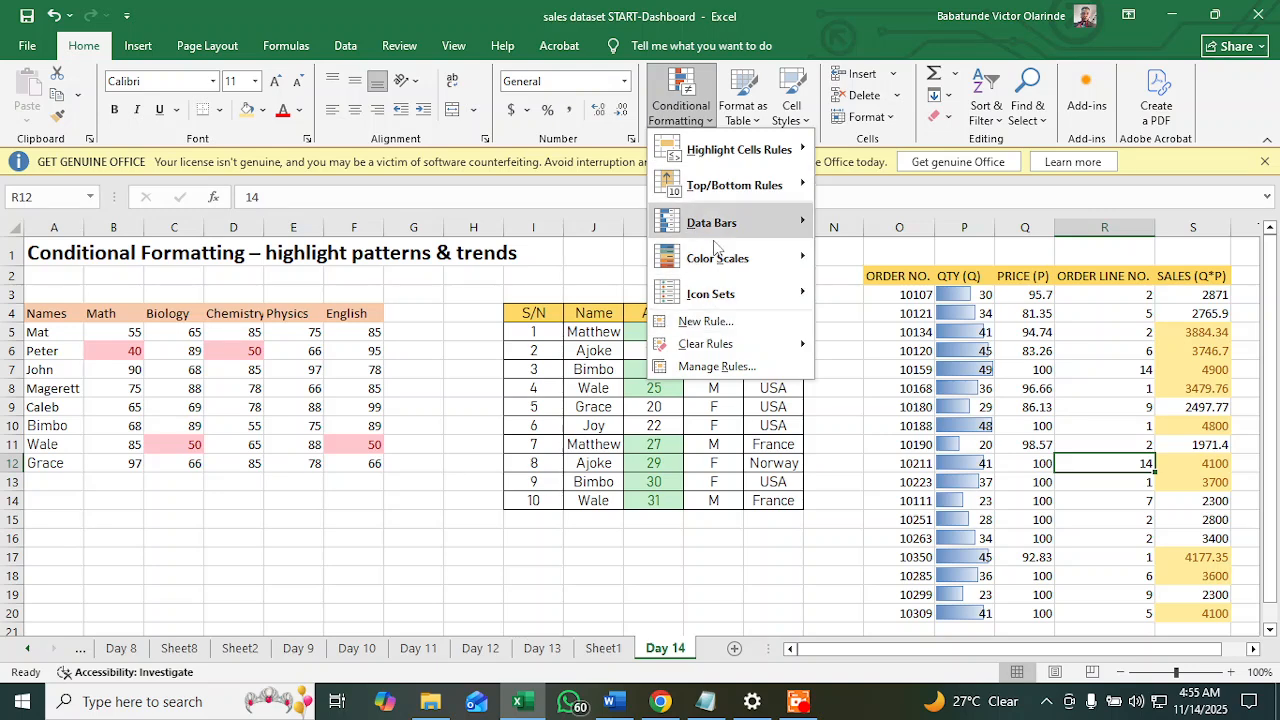
{"action": "mouse_move", "coordinate": [730, 268]}
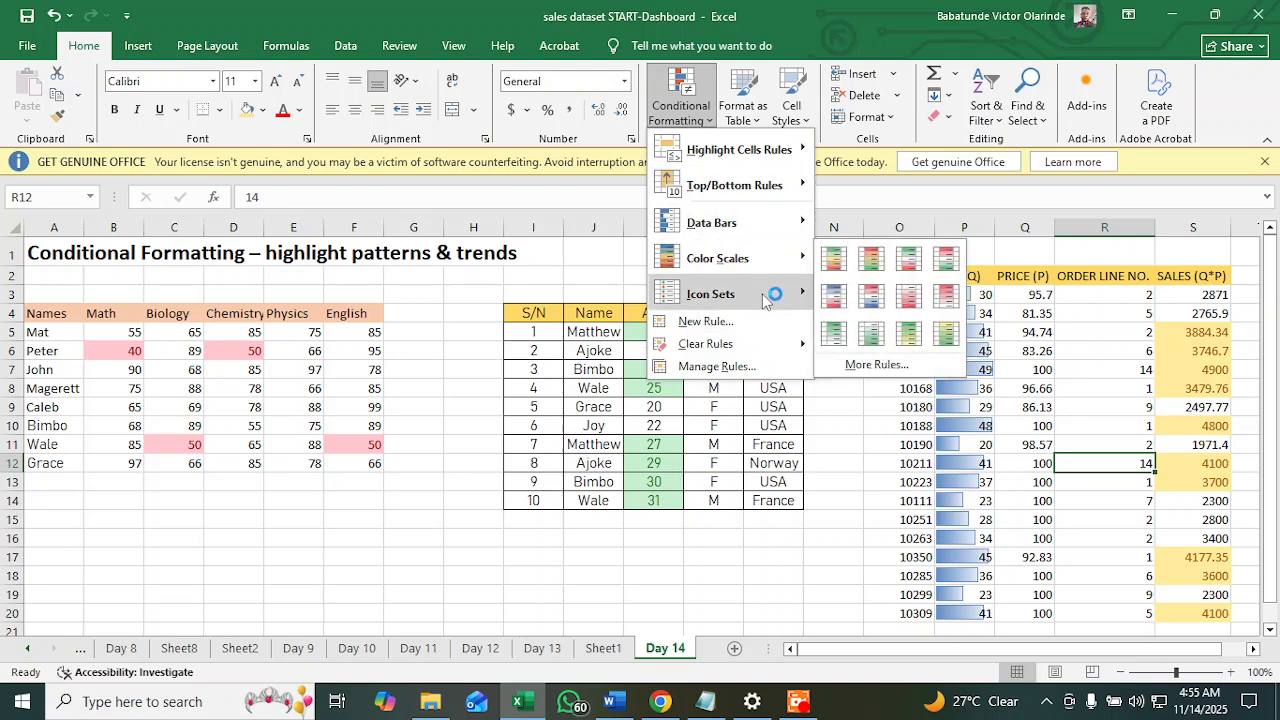
{"action": "mouse_move", "coordinate": [764, 304]}
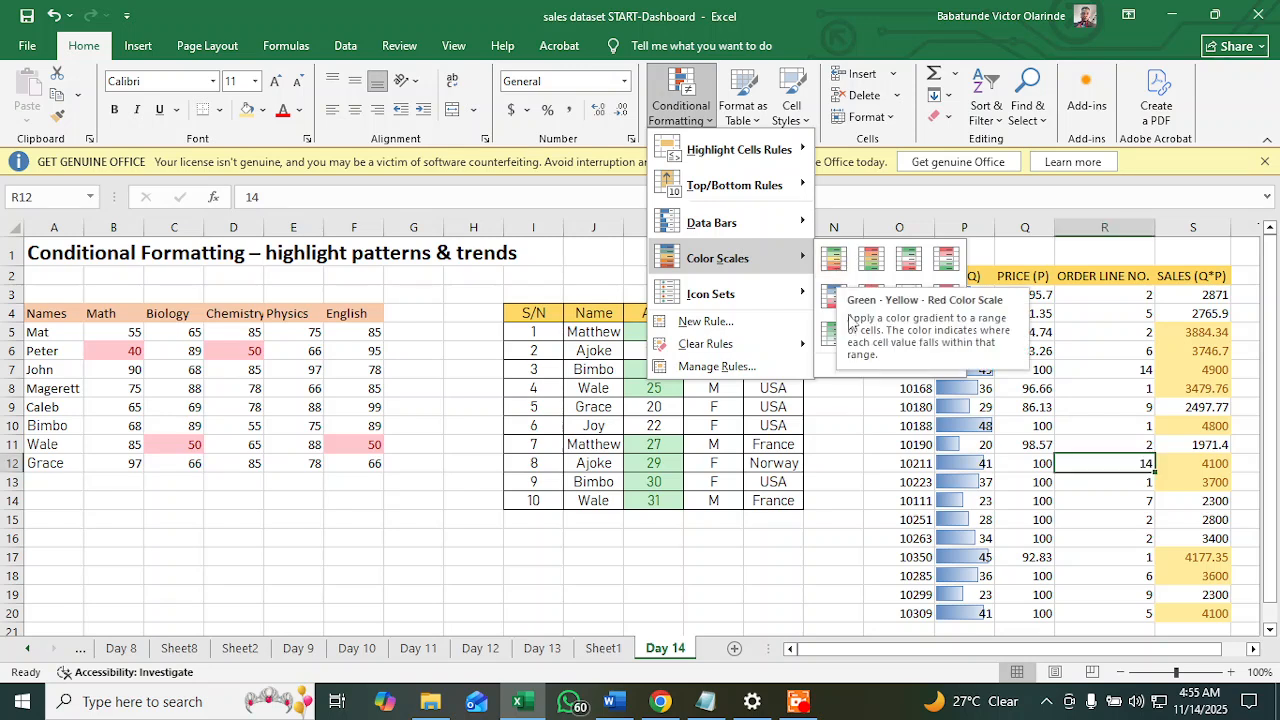
{"action": "left_click", "coordinate": [915, 483]}
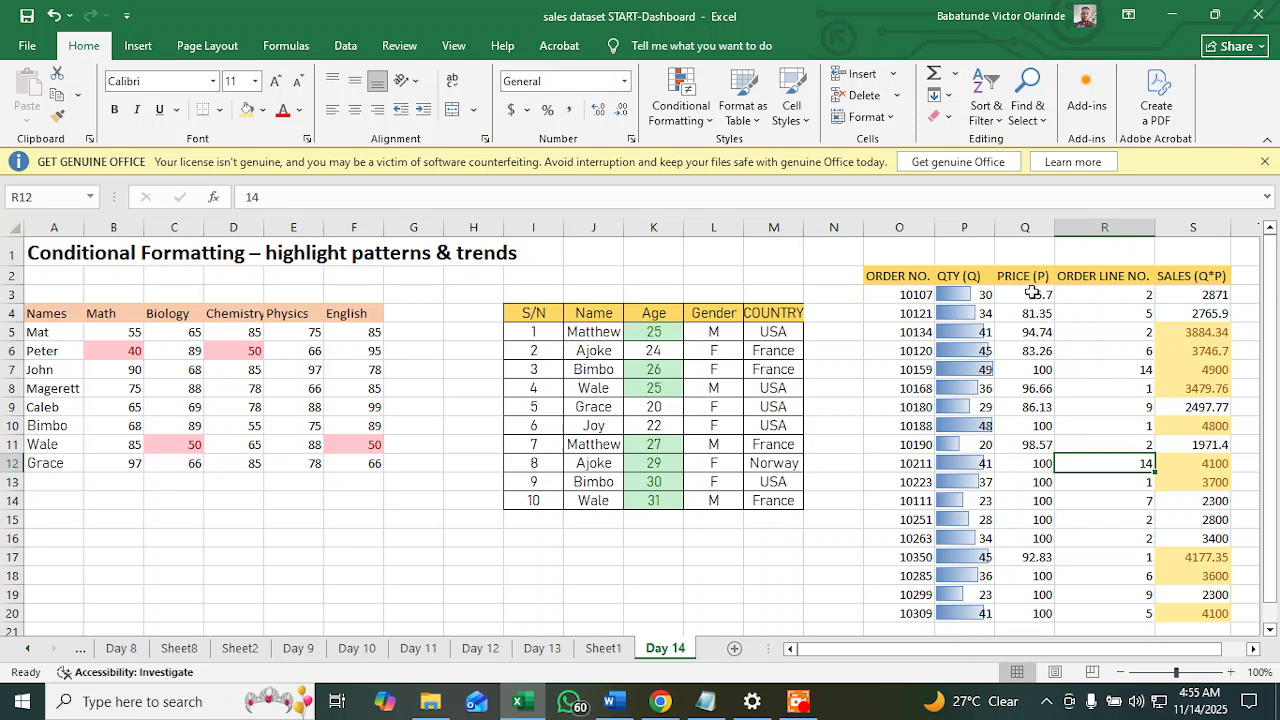
Step: Apply the Green - Yellow - Red Color Scale to the PRICE (P) values in Q3:Q20
{"action": "left_click_drag", "start_coordinate": [1032, 294], "coordinate": [1045, 614]}
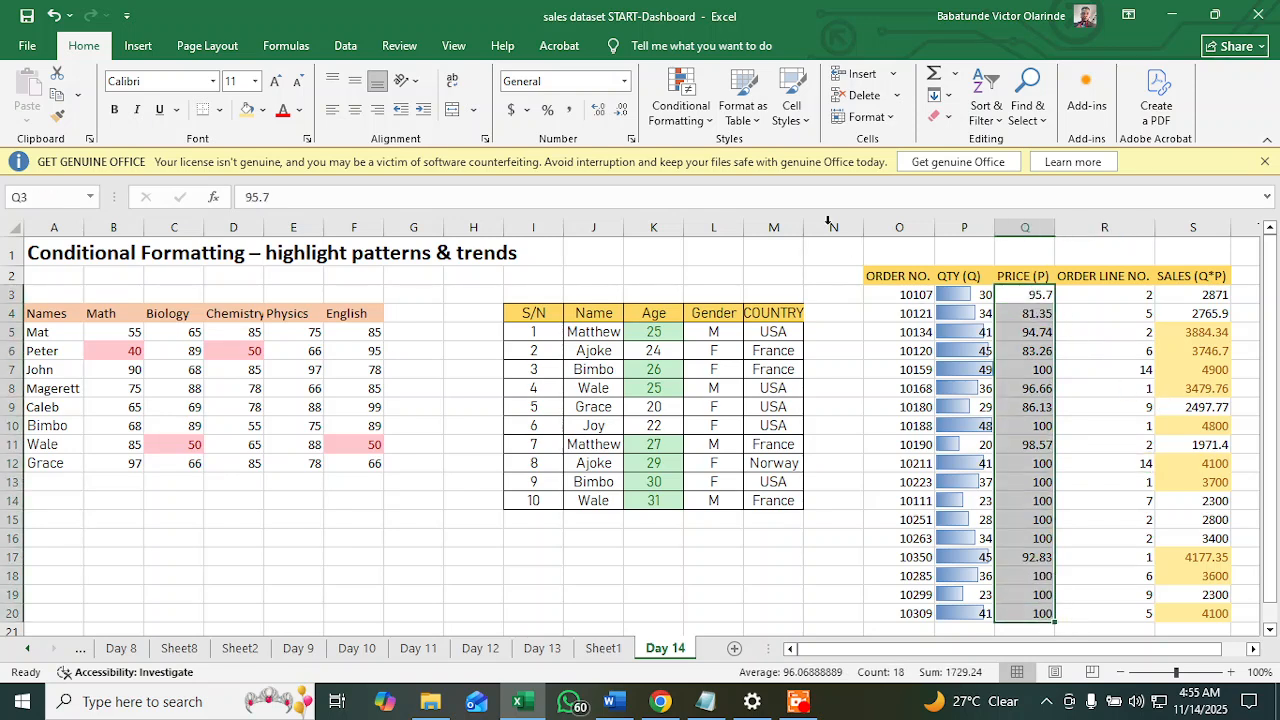
{"action": "left_click", "coordinate": [681, 105]}
{"action": "mouse_move", "coordinate": [738, 262]}
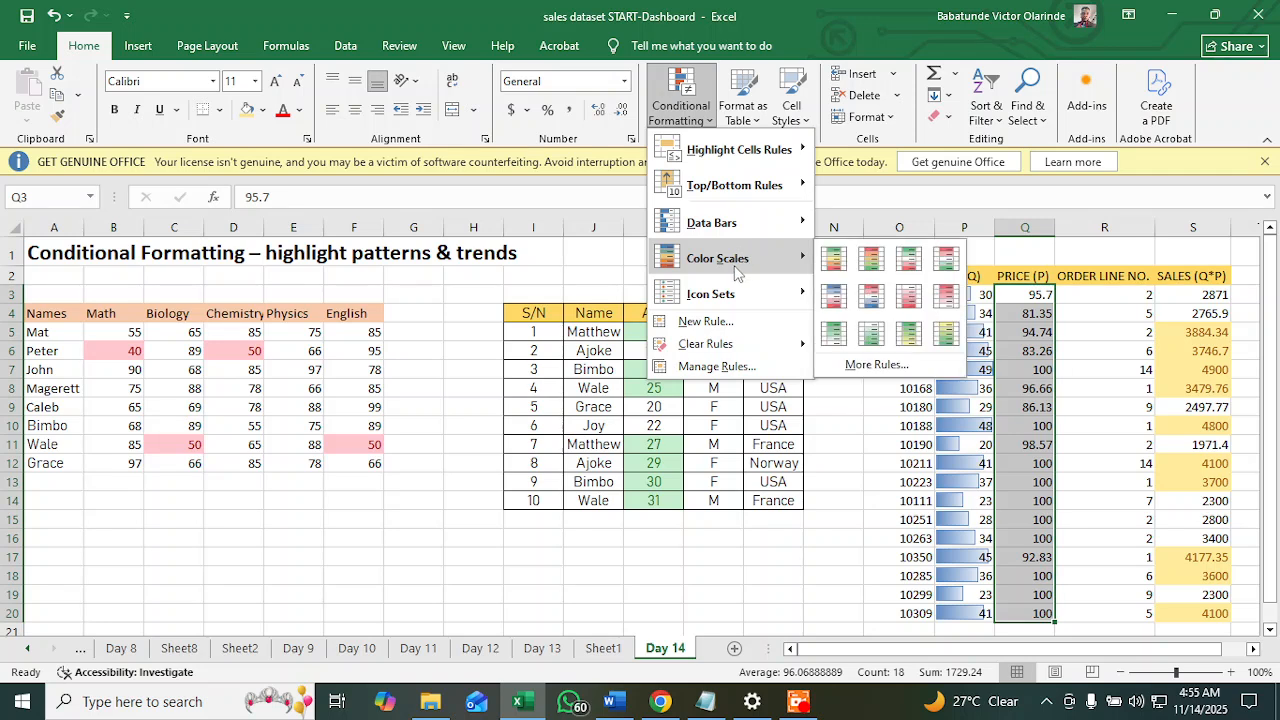
{"action": "left_click", "coordinate": [834, 257]}
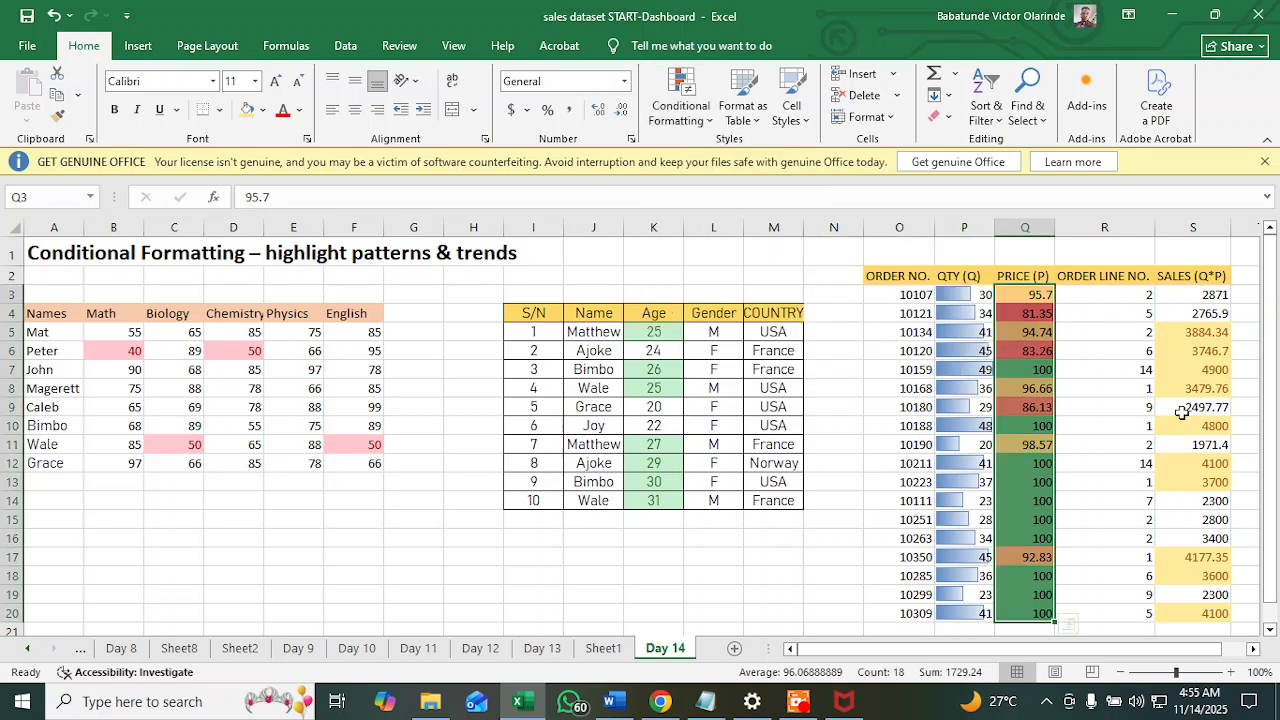
{"action": "left_click", "coordinate": [1190, 407]}
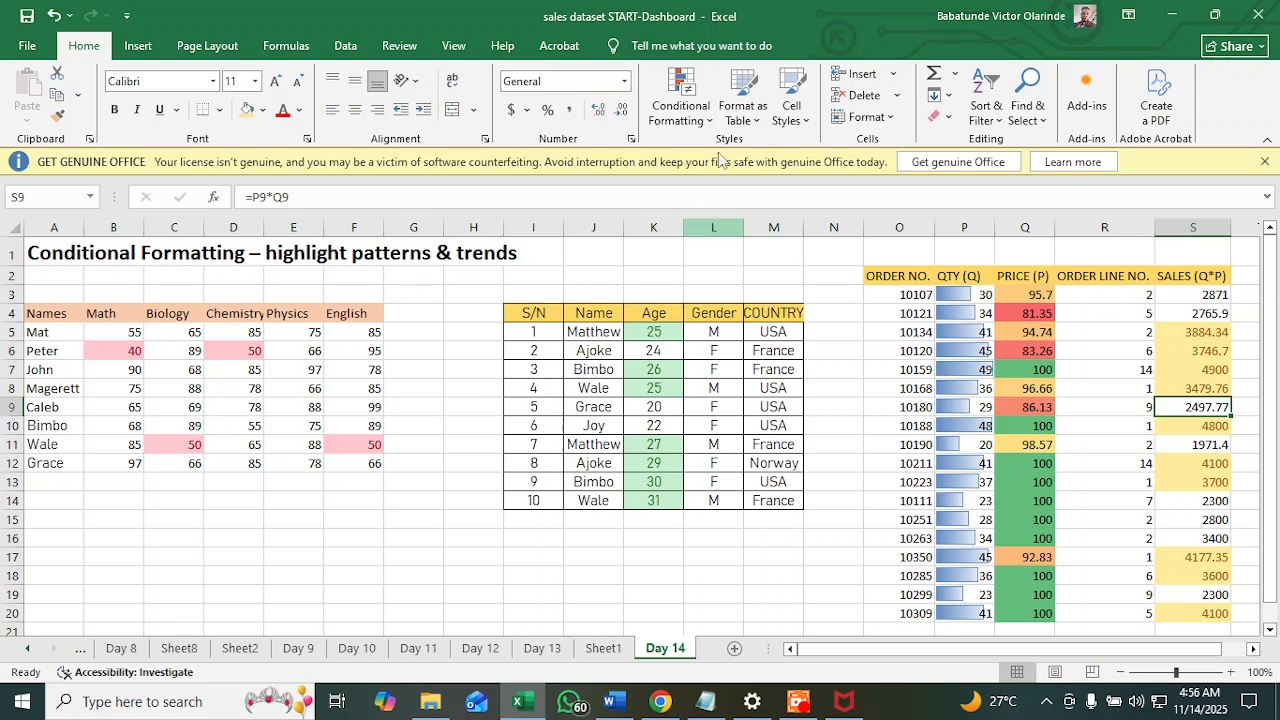
Step: Examine the Icon Sets presets for conditional formatting, covering directional arrows, shapes, indicators and ratings
{"action": "left_click", "coordinate": [709, 120]}
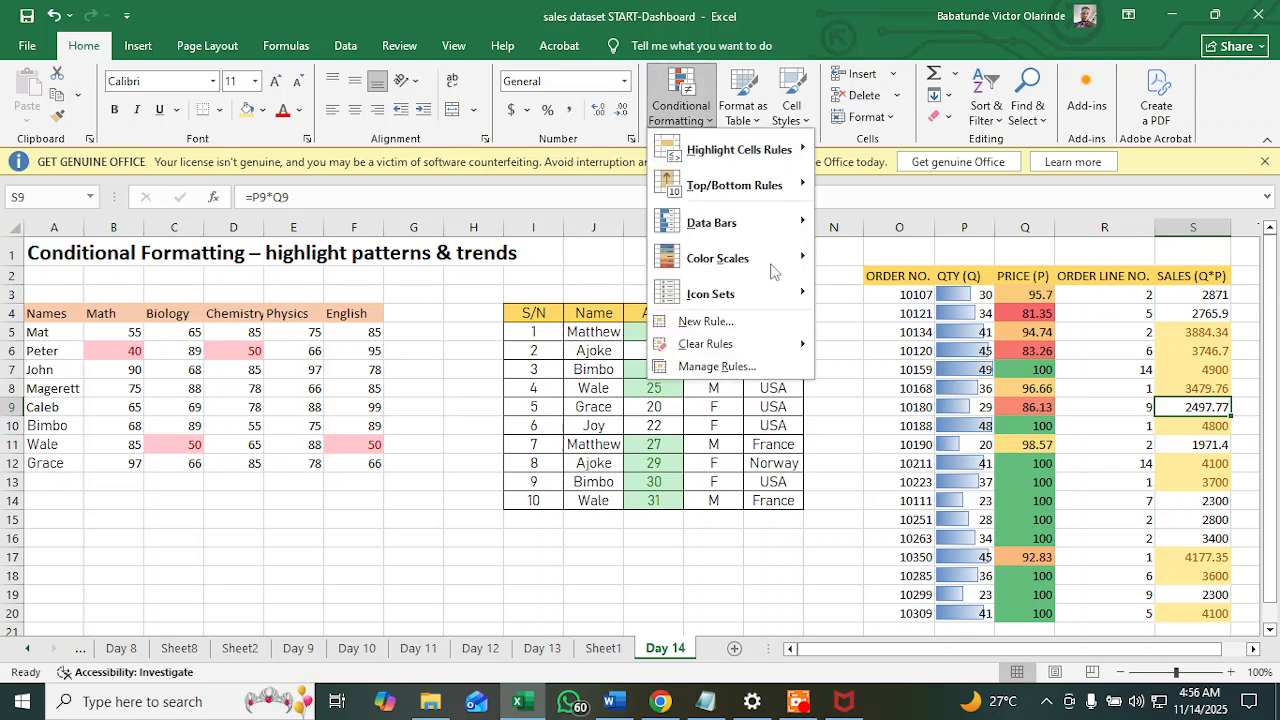
{"action": "left_click", "coordinate": [1147, 360]}
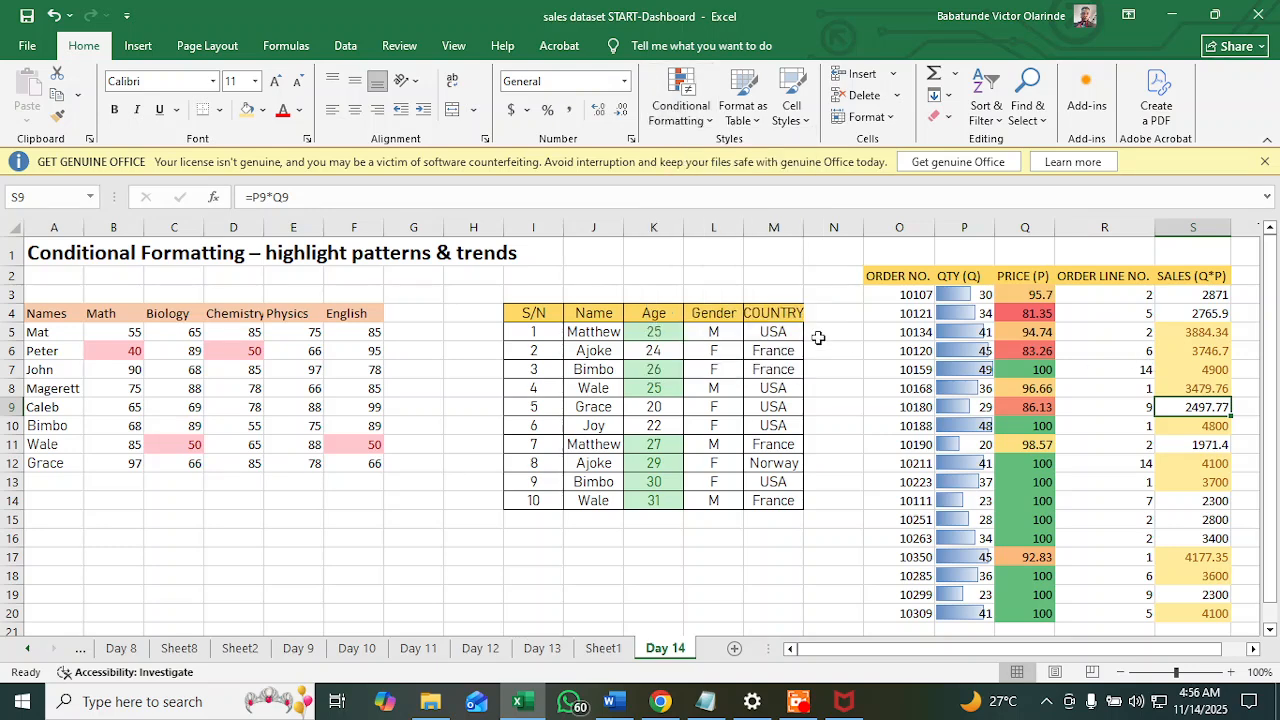
{"action": "left_click", "coordinate": [706, 118]}
{"action": "mouse_move", "coordinate": [730, 294]}
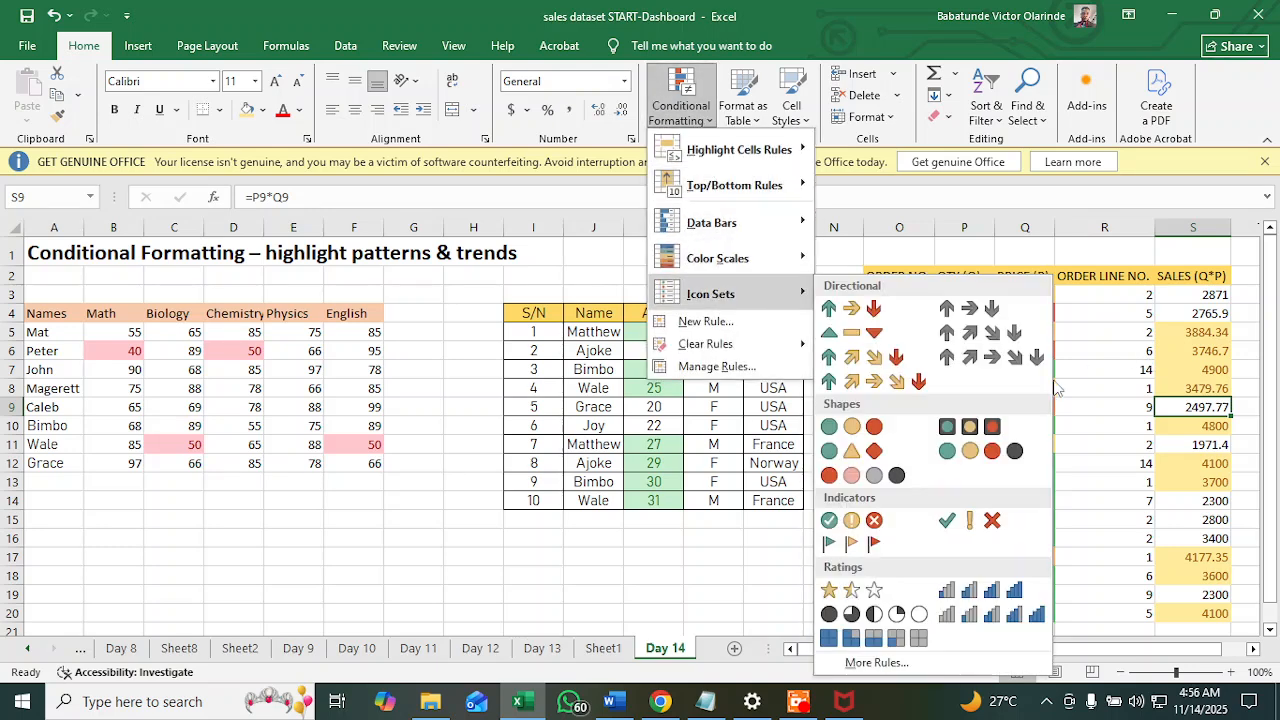
{"action": "left_click", "coordinate": [1118, 380]}
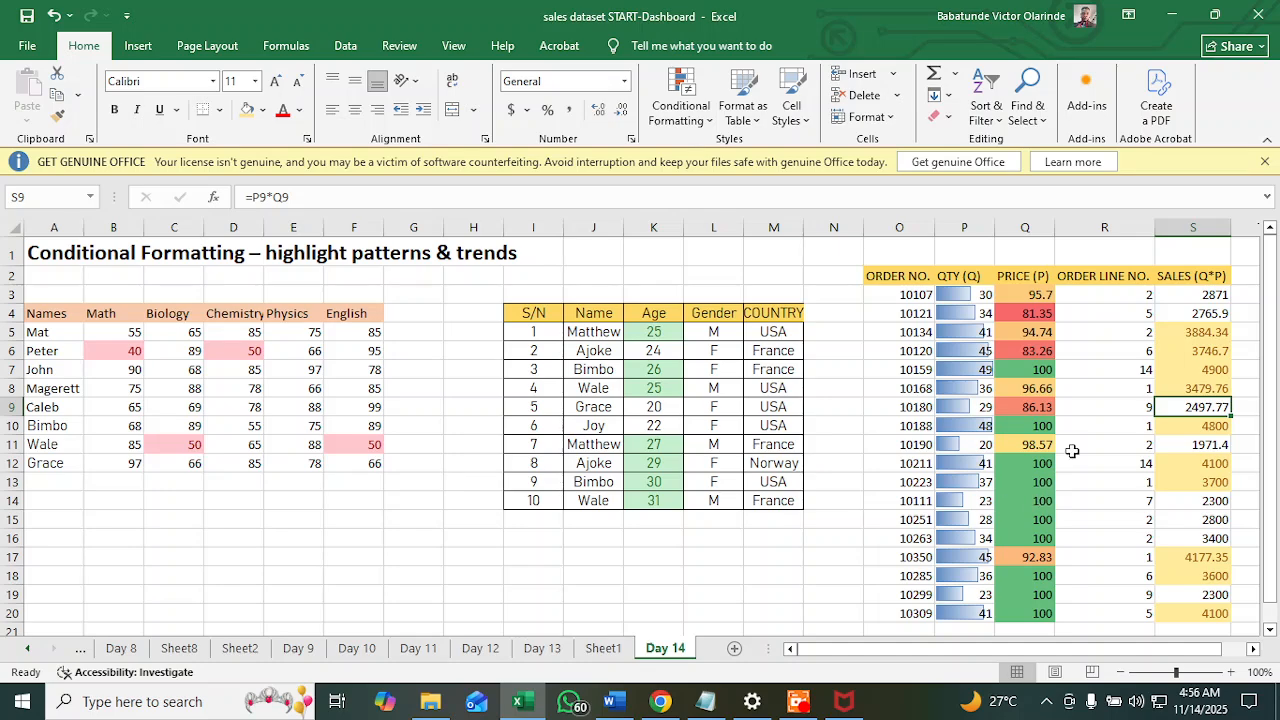
{"action": "scroll", "coordinate": [1070, 450], "scroll_direction": "down", "scroll_amount": 3}
{"action": "scroll", "coordinate": [1071, 449], "scroll_direction": "up", "scroll_amount": 3}
{"action": "left_click", "coordinate": [1183, 327]}
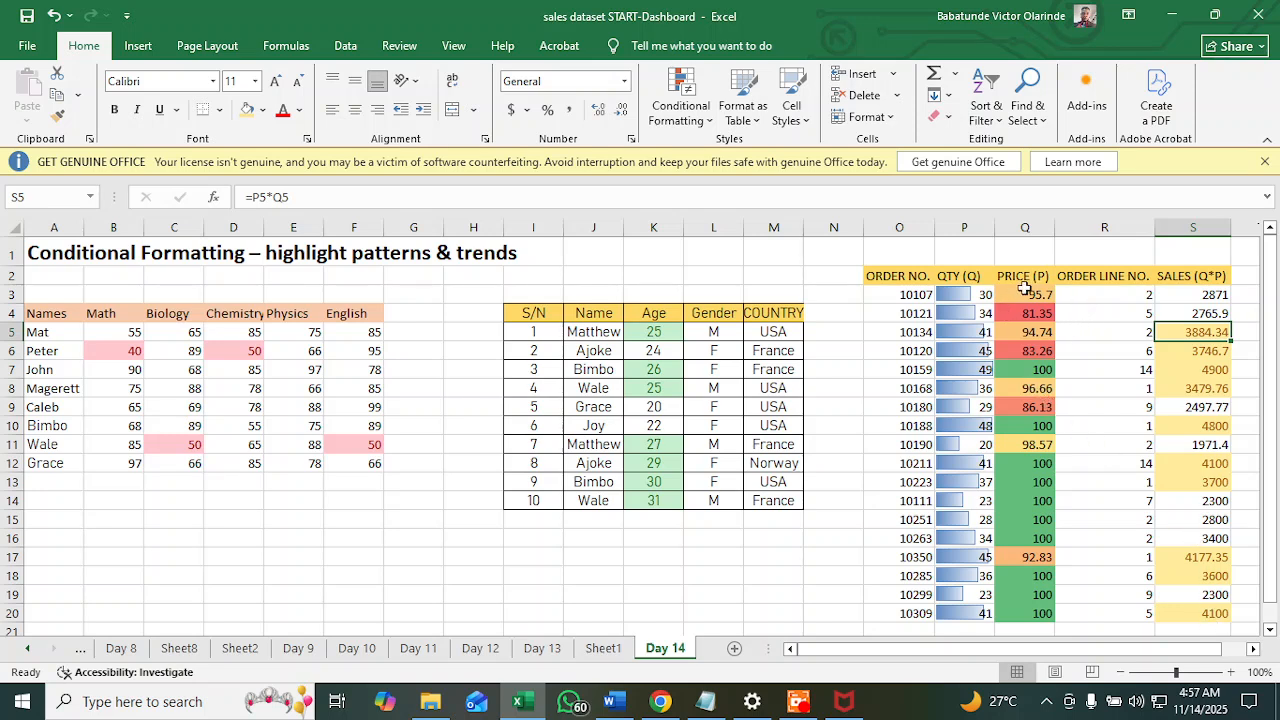
{"action": "left_click_drag", "start_coordinate": [1026, 294], "coordinate": [1015, 613]}
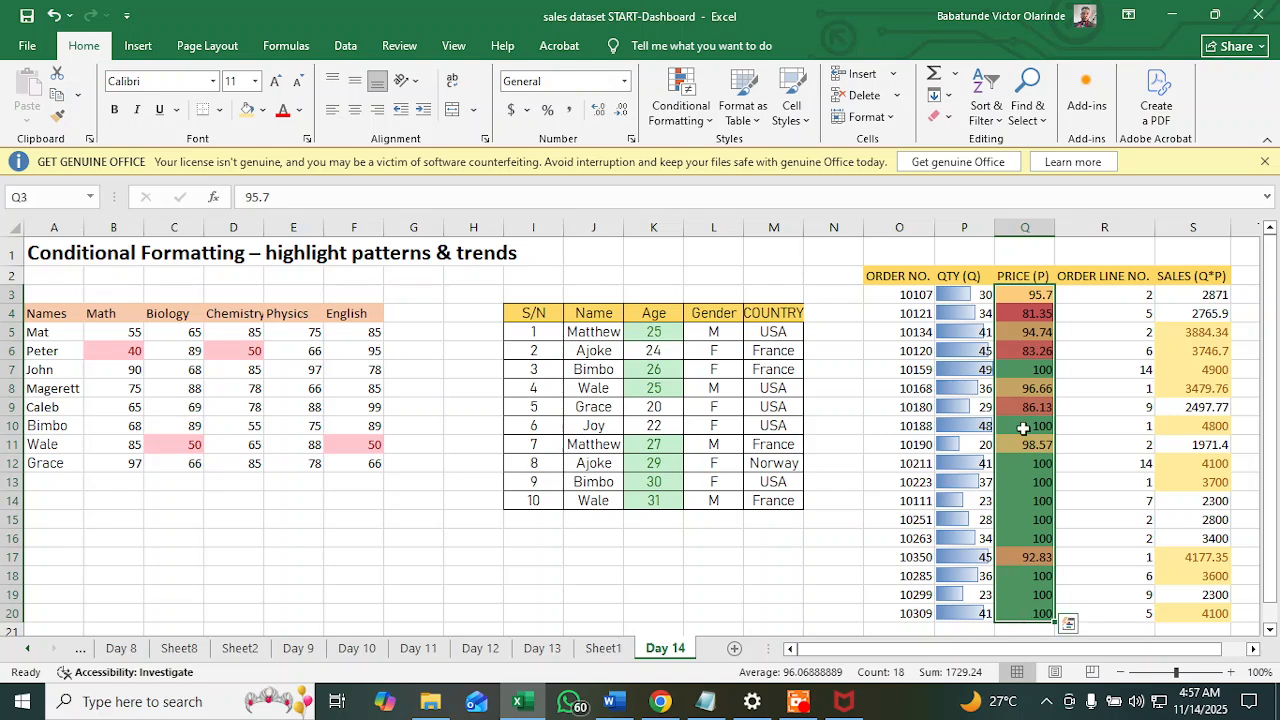
{"action": "left_click", "coordinate": [1088, 410]}
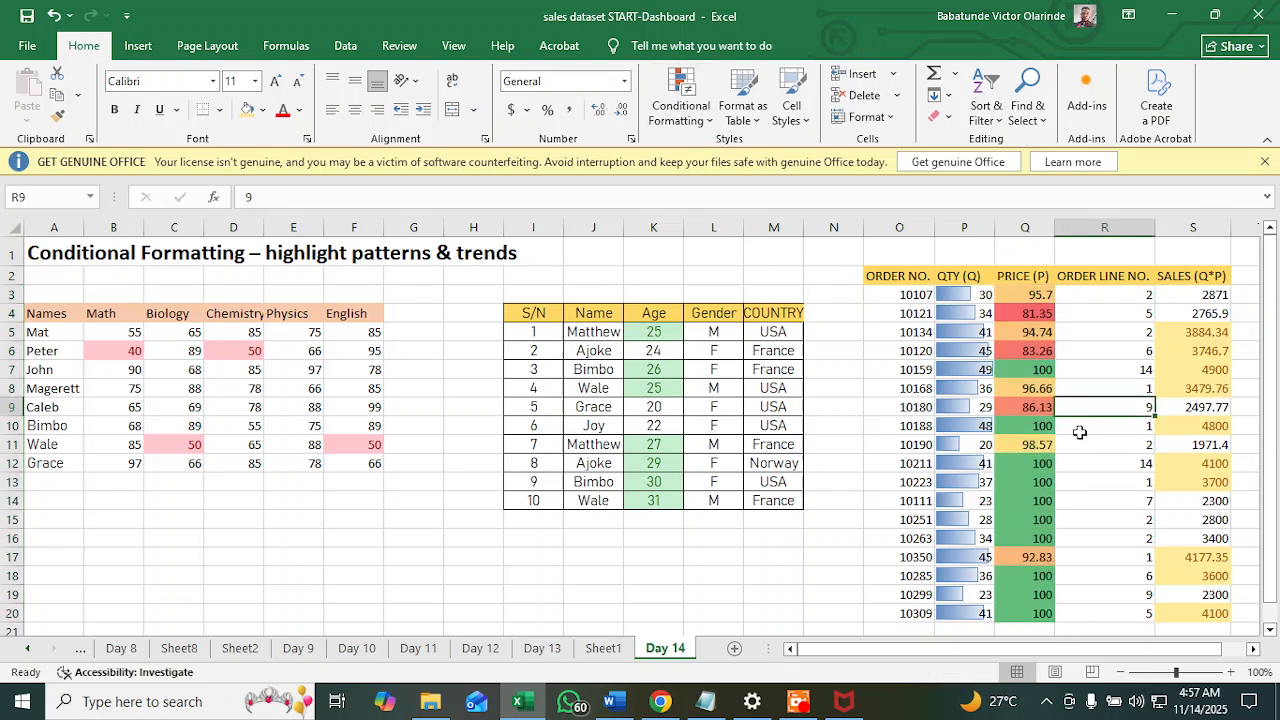
Step: Look through the other worksheets, including Sheet1, Sheet2, Day 9, Day 10, Day 12 and Day 13, for suitable data and return to Day 14
{"action": "left_click", "coordinate": [602, 652]}
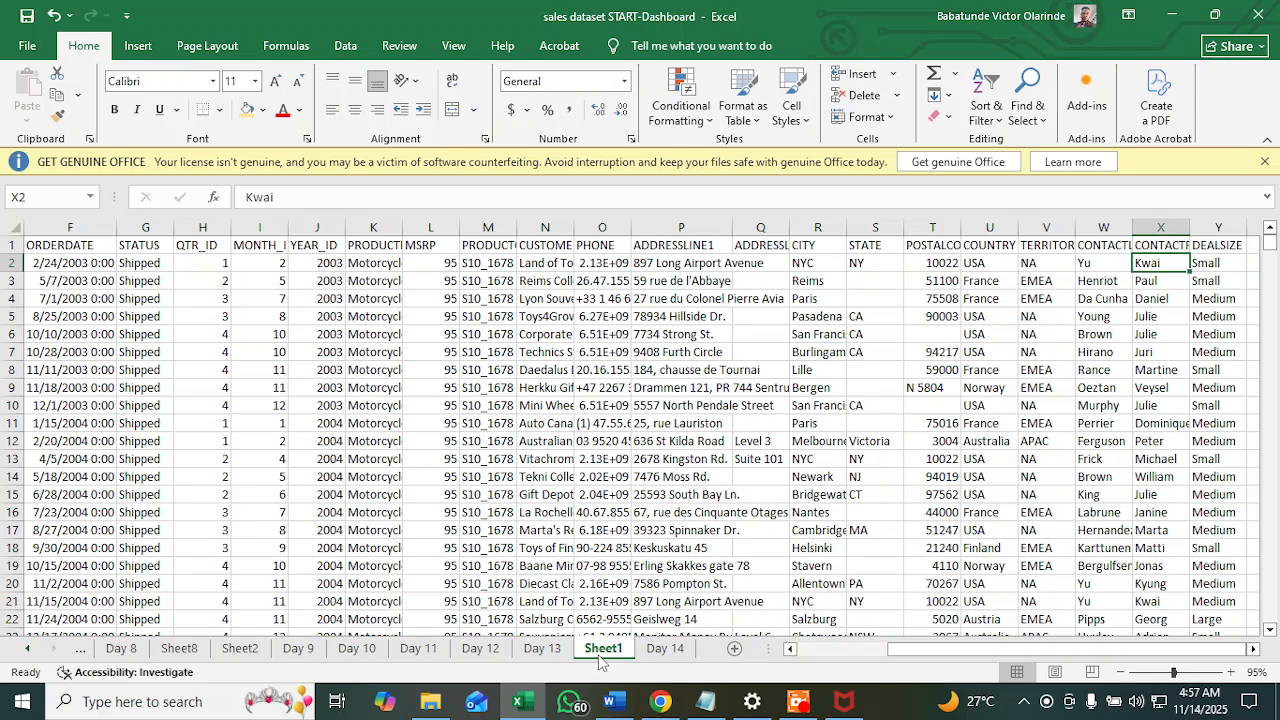
{"action": "left_click", "coordinate": [242, 650]}
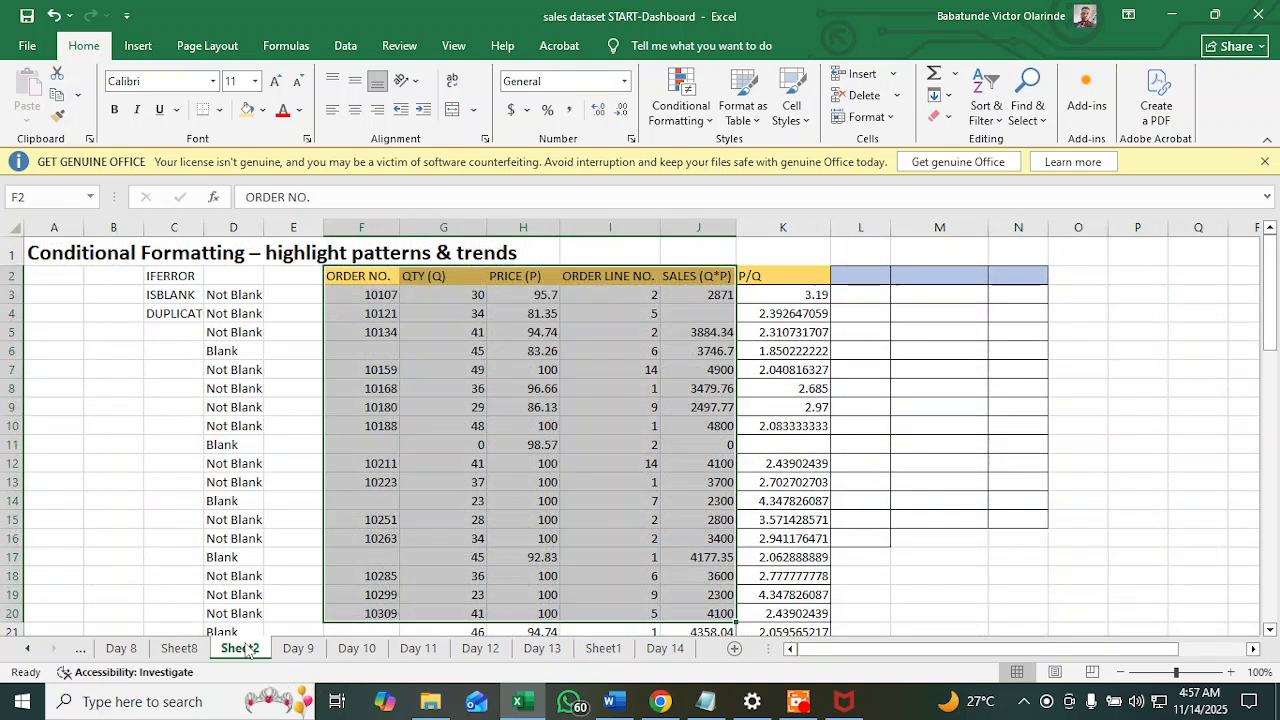
{"action": "left_click", "coordinate": [305, 652]}
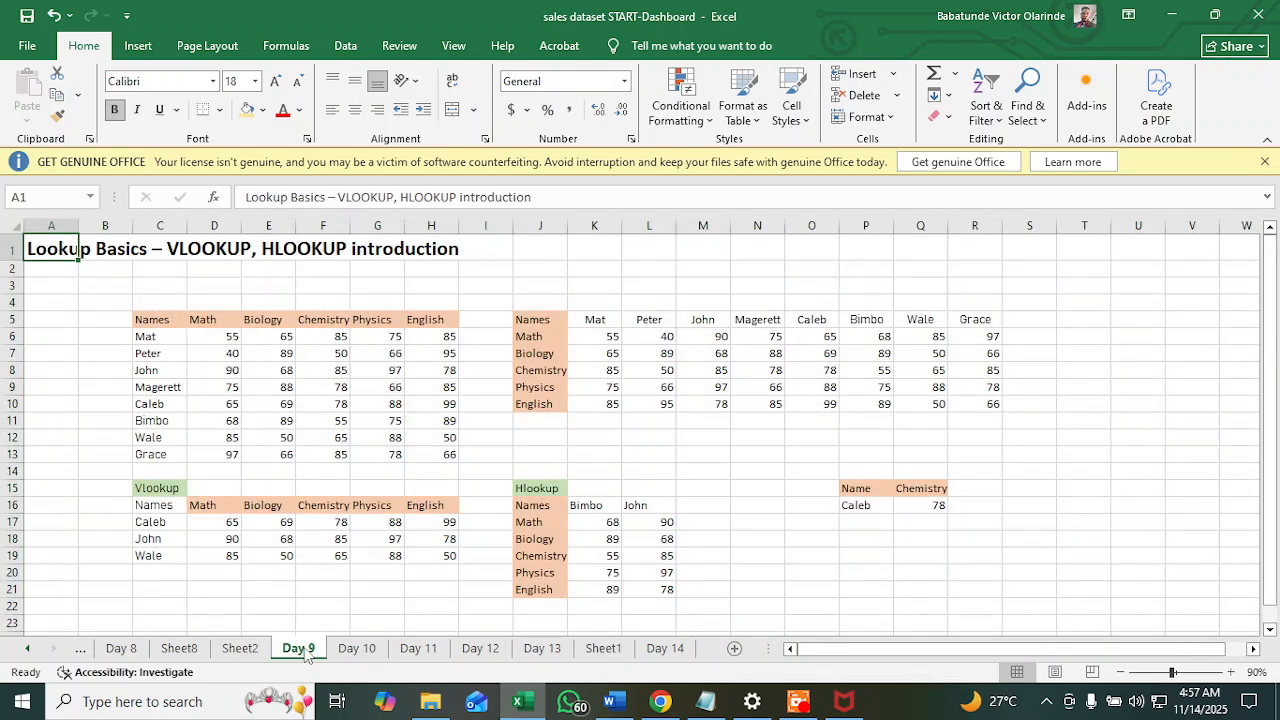
{"action": "left_click", "coordinate": [350, 652]}
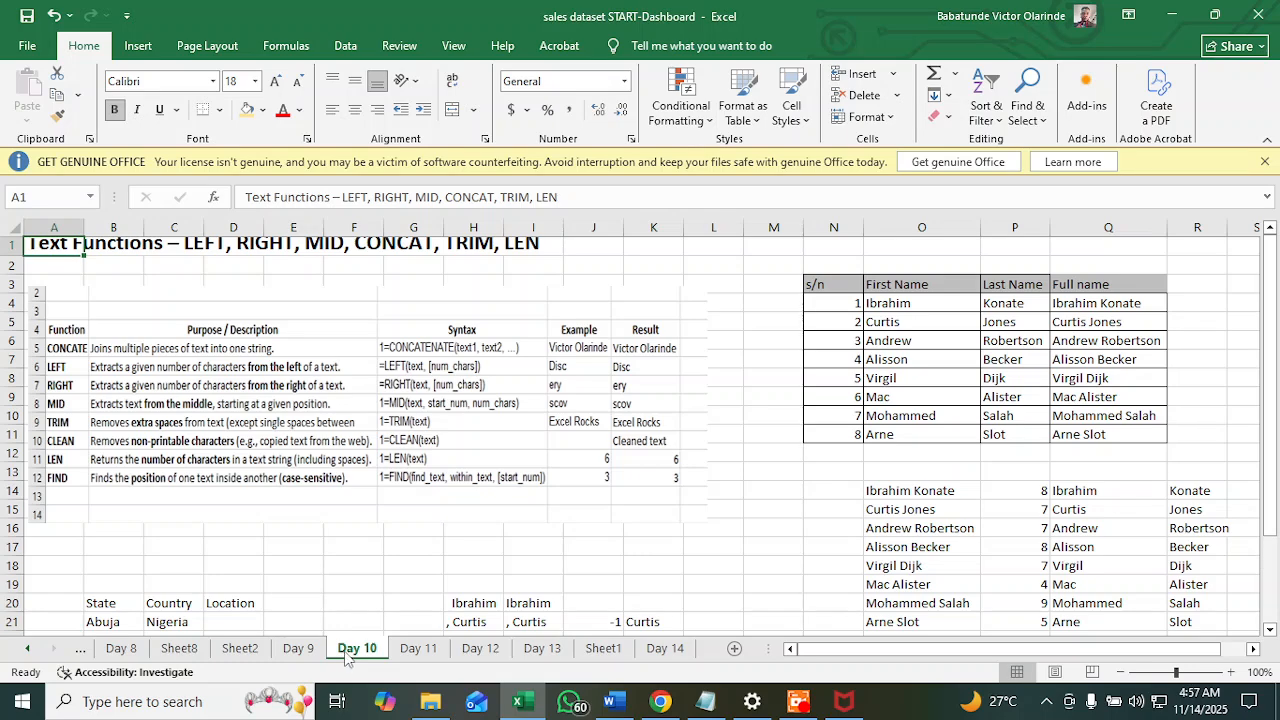
{"action": "left_click", "coordinate": [462, 652]}
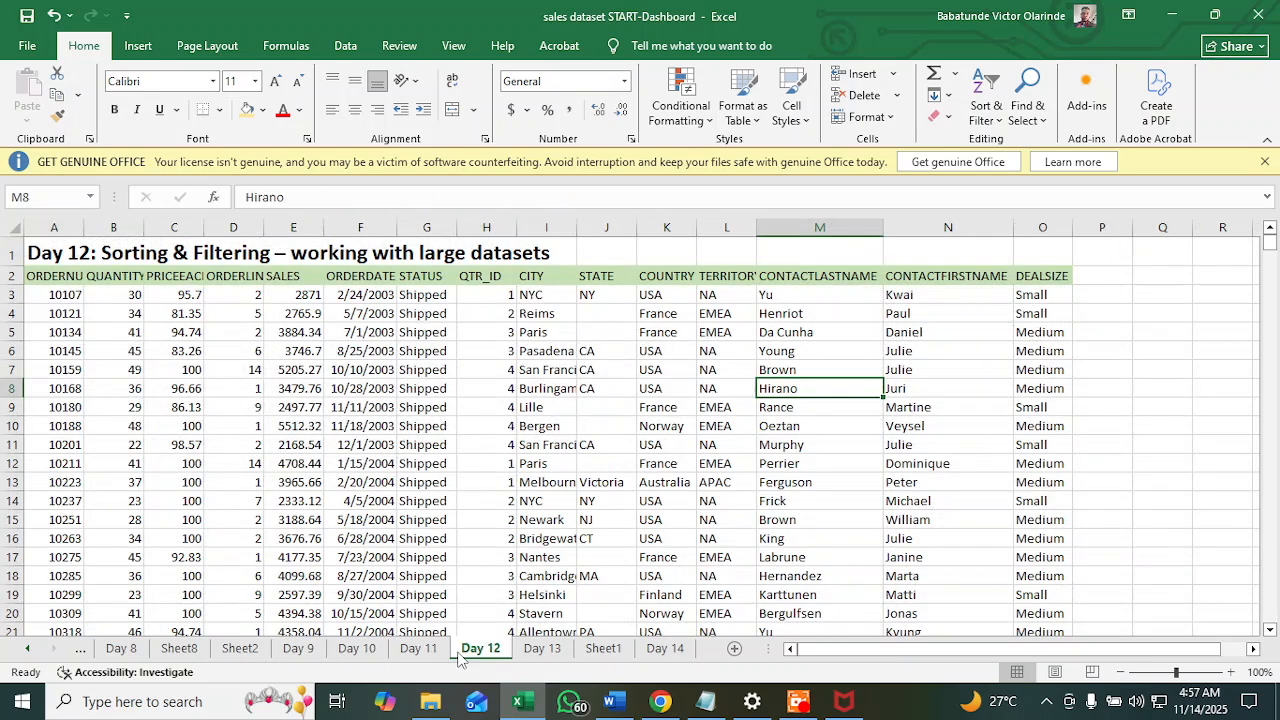
{"action": "left_click", "coordinate": [537, 652]}
{"action": "left_click", "coordinate": [603, 652]}
{"action": "left_click", "coordinate": [685, 652]}
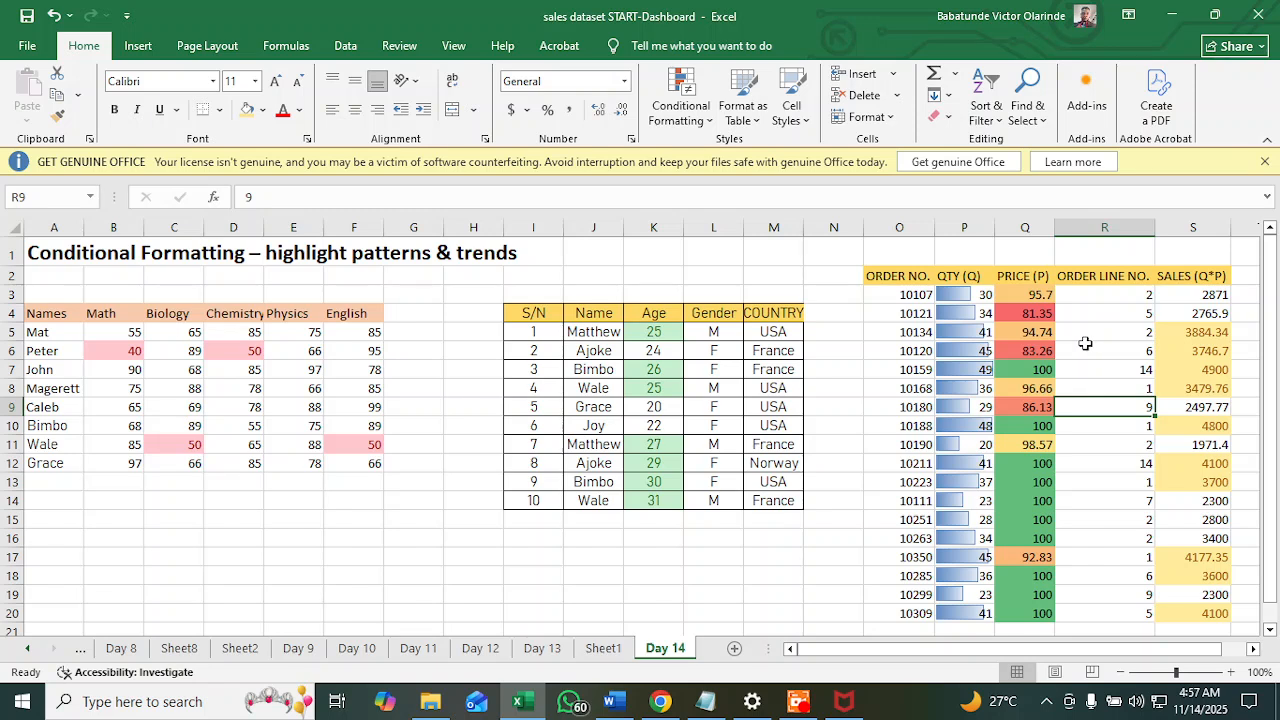
{"action": "left_click", "coordinate": [980, 296]}
{"action": "left_click_drag", "start_coordinate": [983, 313], "coordinate": [971, 612]}
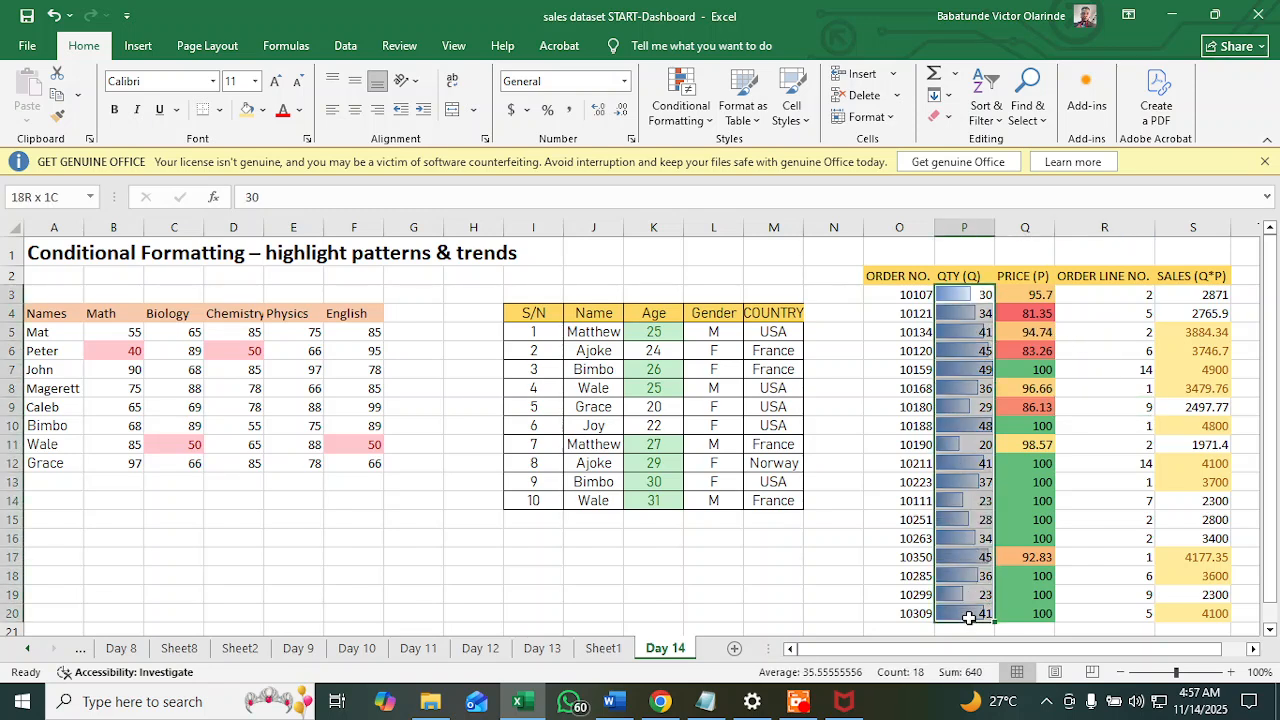
{"action": "left_click", "coordinate": [1150, 356]}
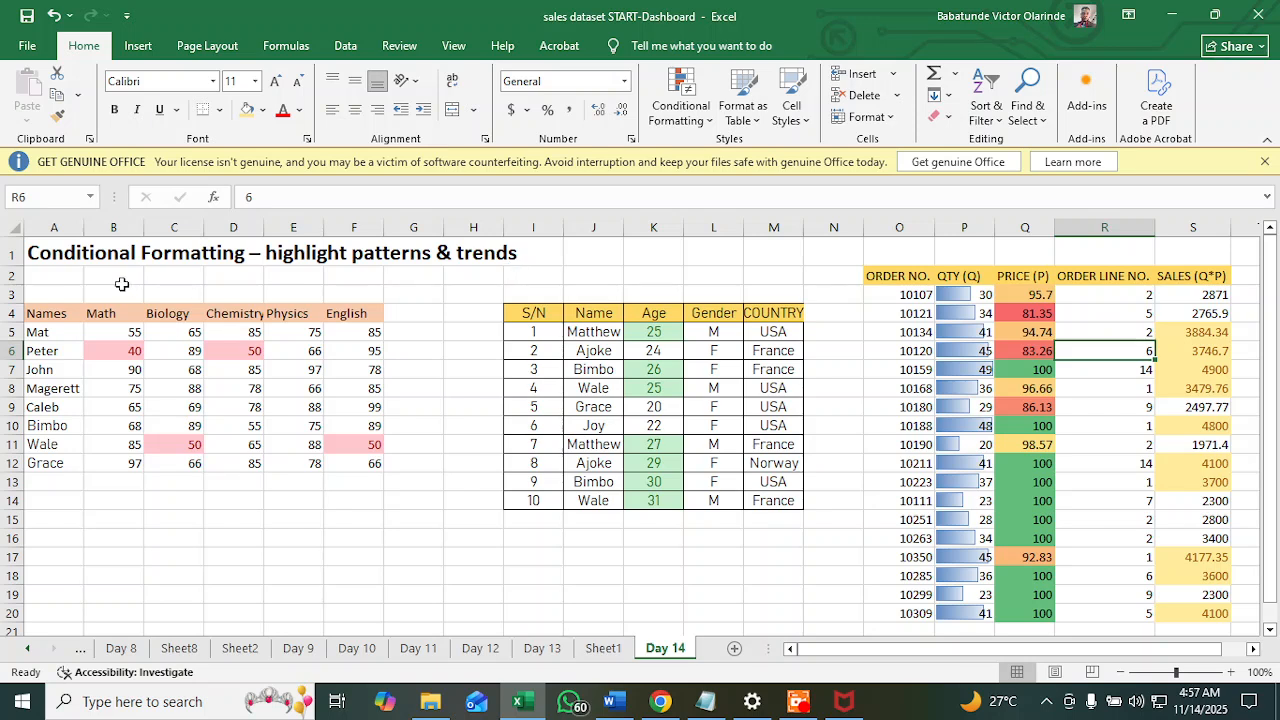
Step: Apply the 3 Arrows (Colored) icon set to the subject scores in B5:F12
{"action": "left_click_drag", "start_coordinate": [116, 333], "coordinate": [345, 465]}
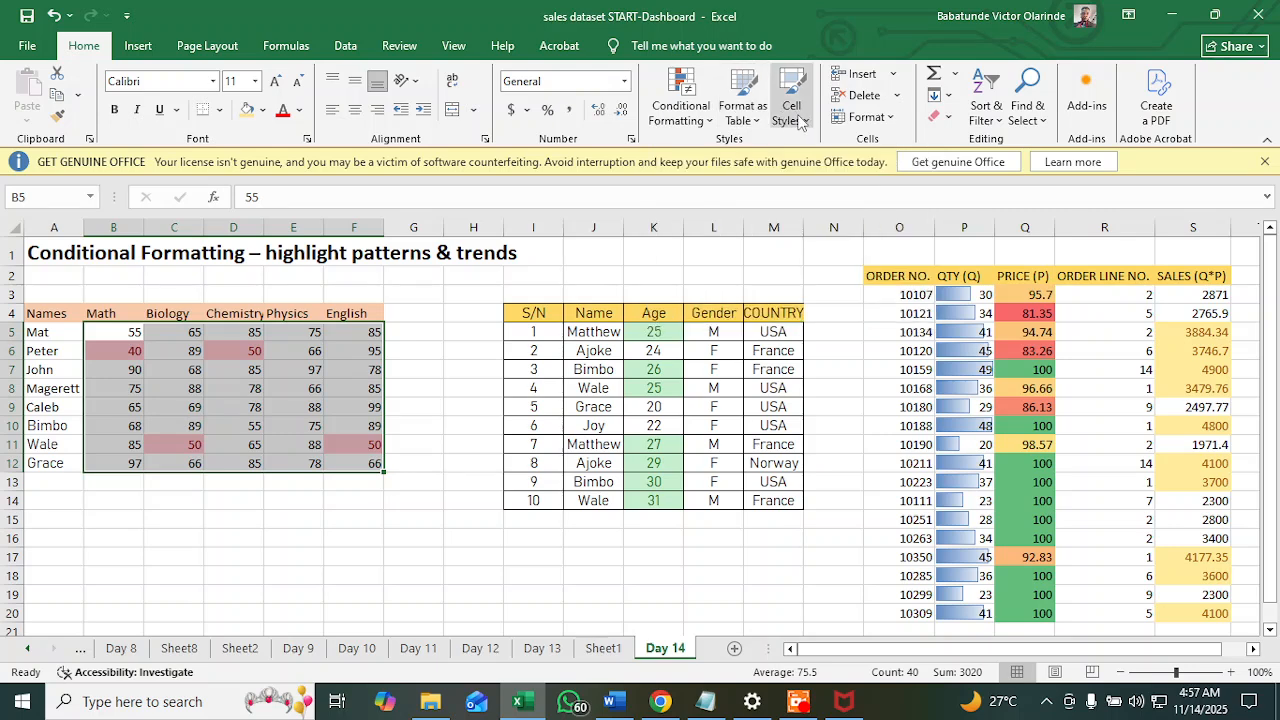
{"action": "left_click", "coordinate": [680, 105]}
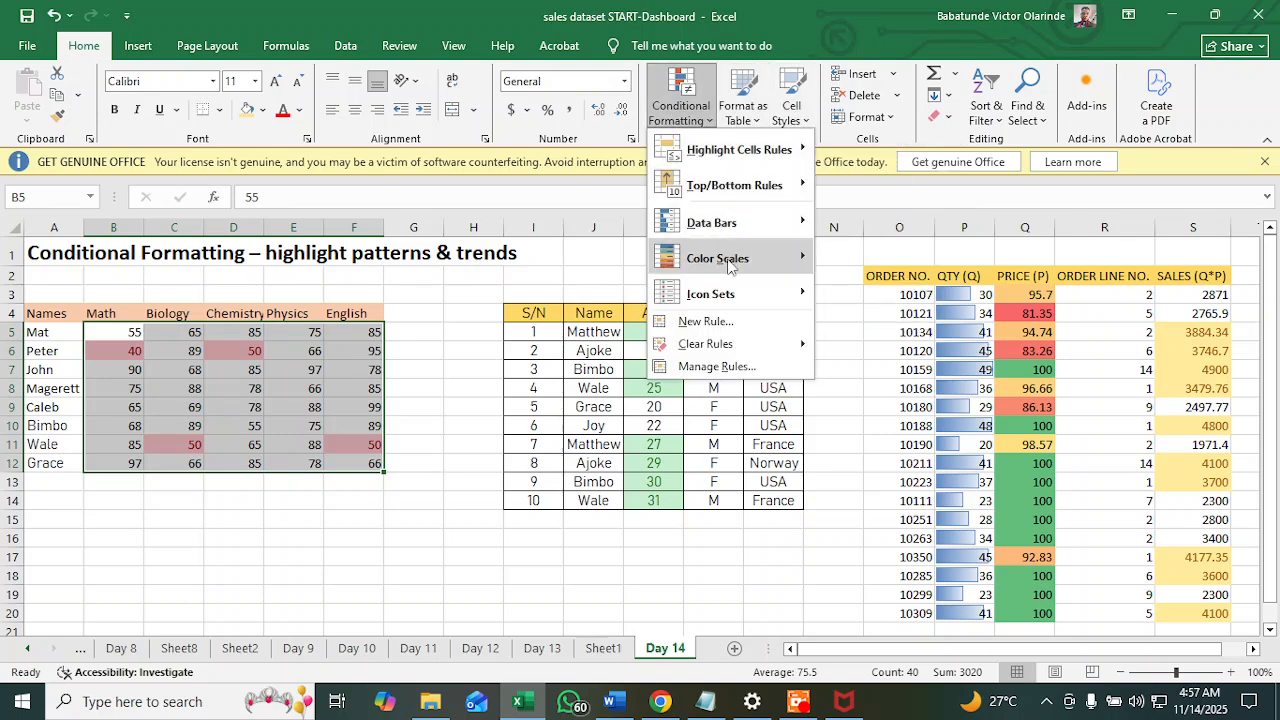
{"action": "mouse_move", "coordinate": [730, 290]}
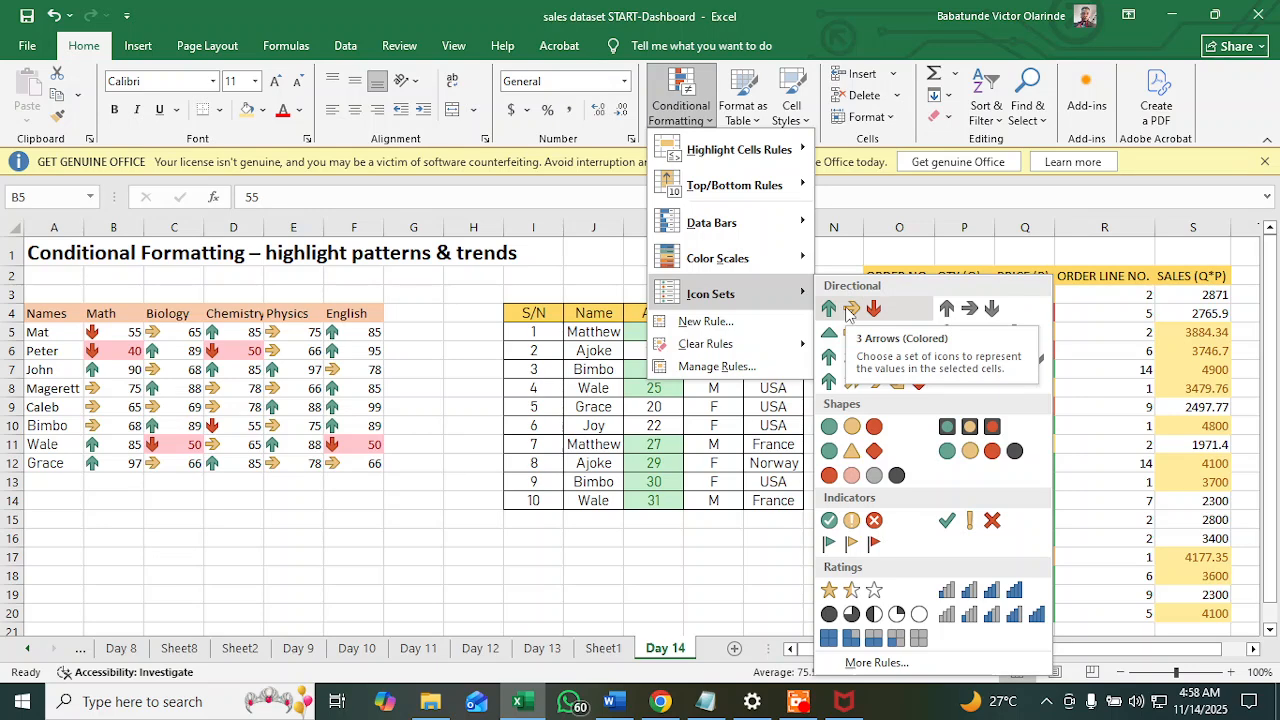
{"action": "left_click", "coordinate": [848, 312]}
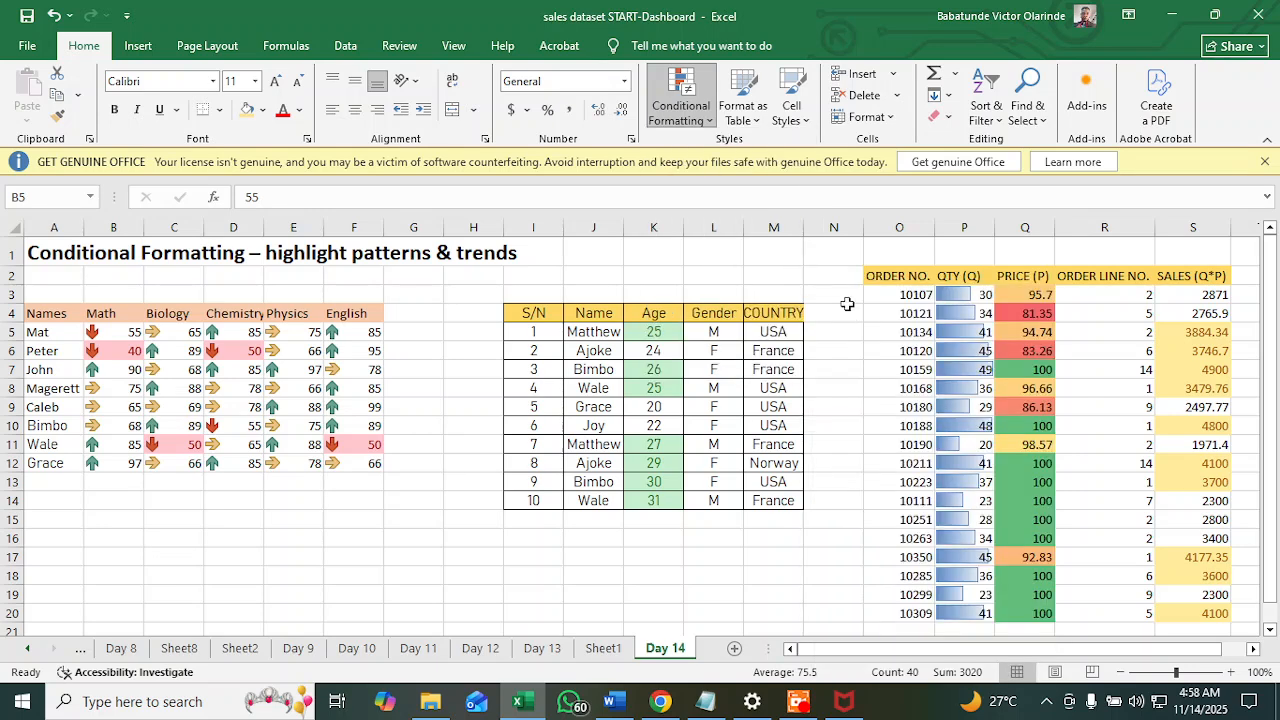
{"action": "left_click", "coordinate": [175, 370]}
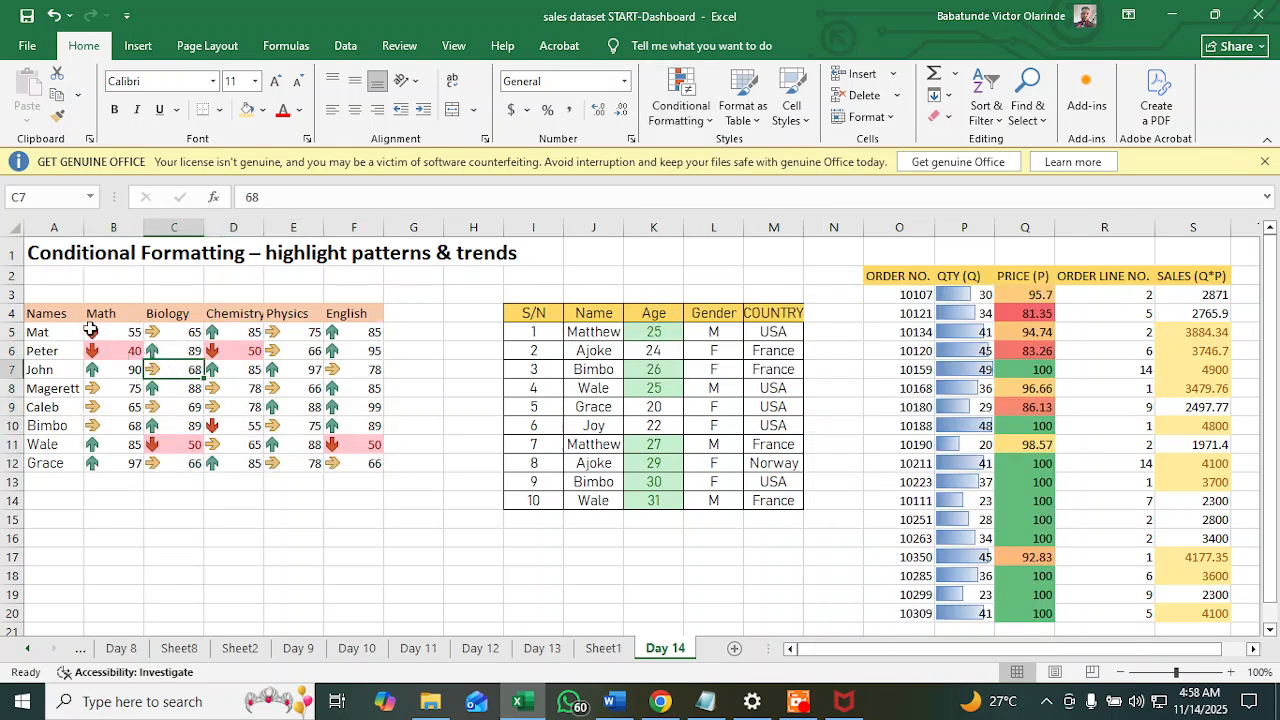